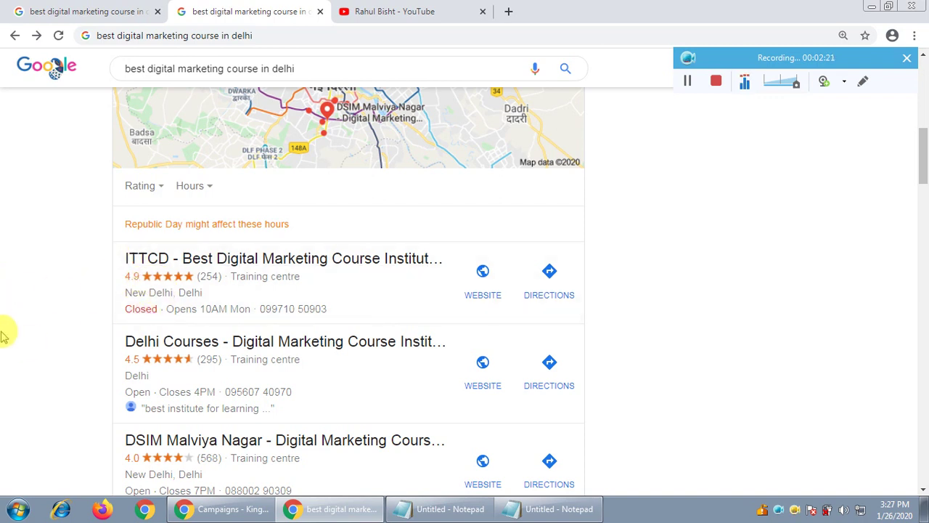
- Examine the ads, local map listings and expanded places map for the search "best digital marketing course in delhi"
{"action": "scroll", "coordinate": [2, 325], "scroll_direction": "down", "scroll_amount": 2}
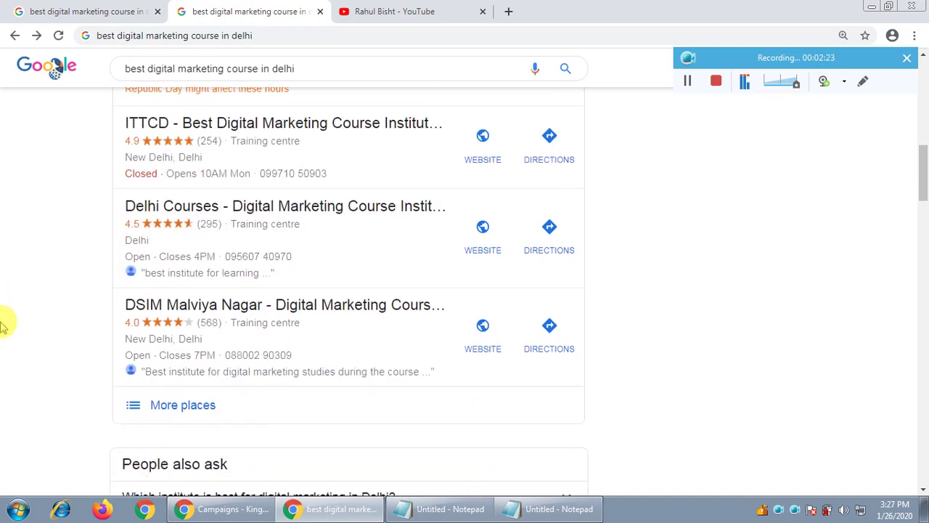
{"action": "scroll", "coordinate": [2, 324], "scroll_direction": "up", "scroll_amount": 2}
{"action": "scroll", "coordinate": [3, 324], "scroll_direction": "up", "scroll_amount": 1}
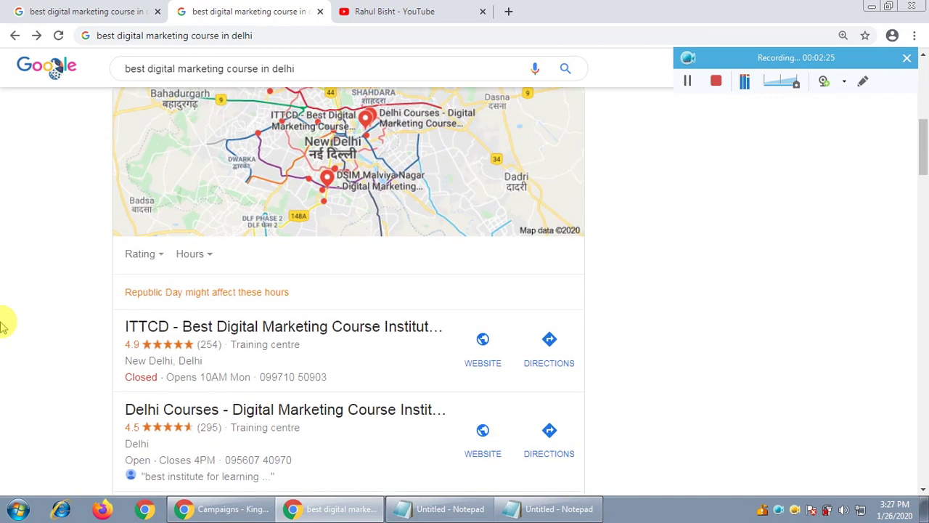
{"action": "scroll", "coordinate": [2, 325], "scroll_direction": "up", "scroll_amount": 2}
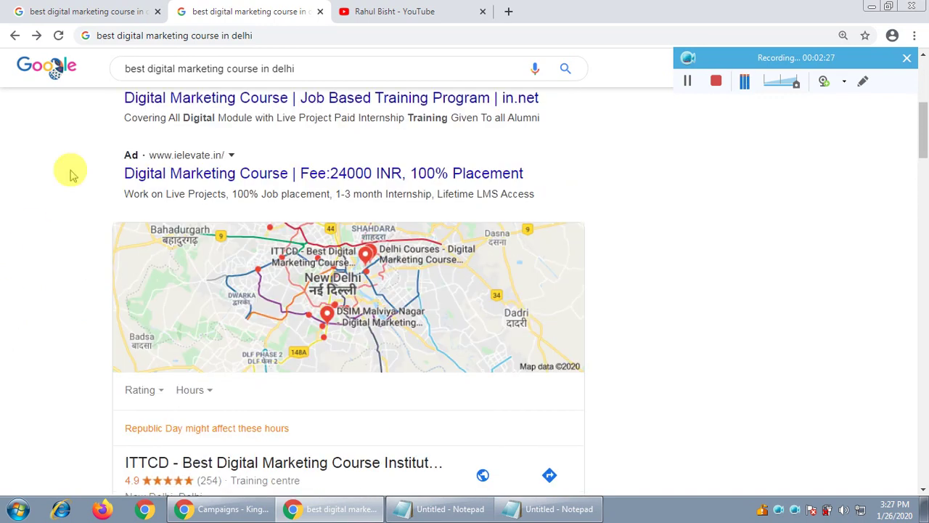
{"action": "scroll", "coordinate": [6, 290], "scroll_direction": "down", "scroll_amount": 1}
{"action": "scroll", "coordinate": [6, 291], "scroll_direction": "down", "scroll_amount": 1}
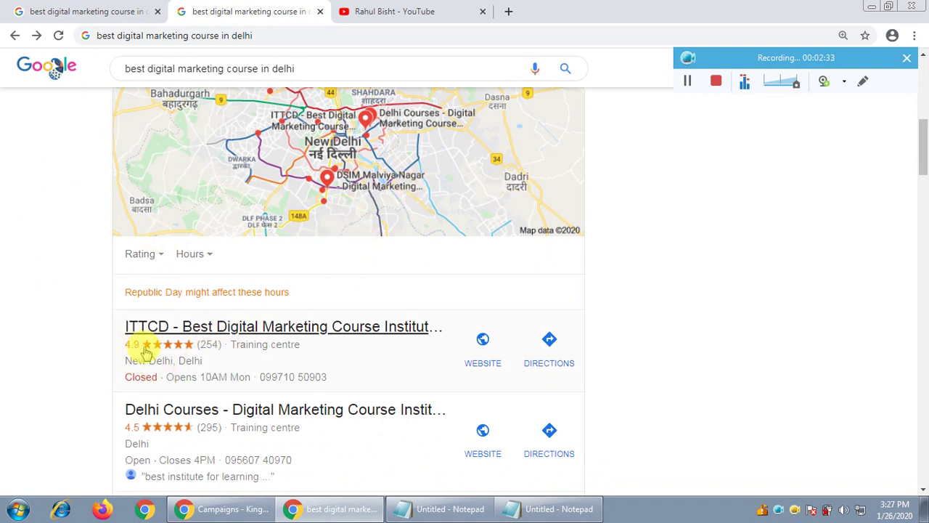
{"action": "scroll", "coordinate": [40, 356], "scroll_direction": "up", "scroll_amount": 1}
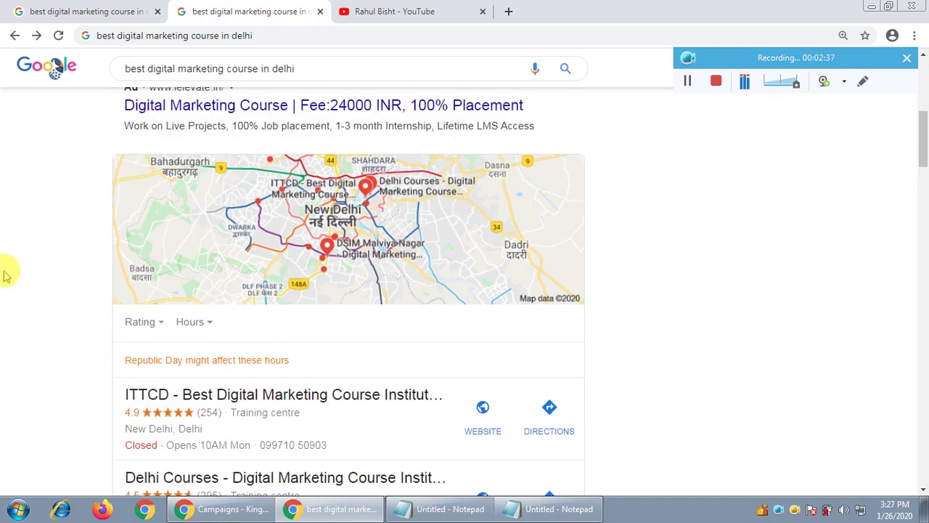
{"action": "left_click", "coordinate": [80, 11]}
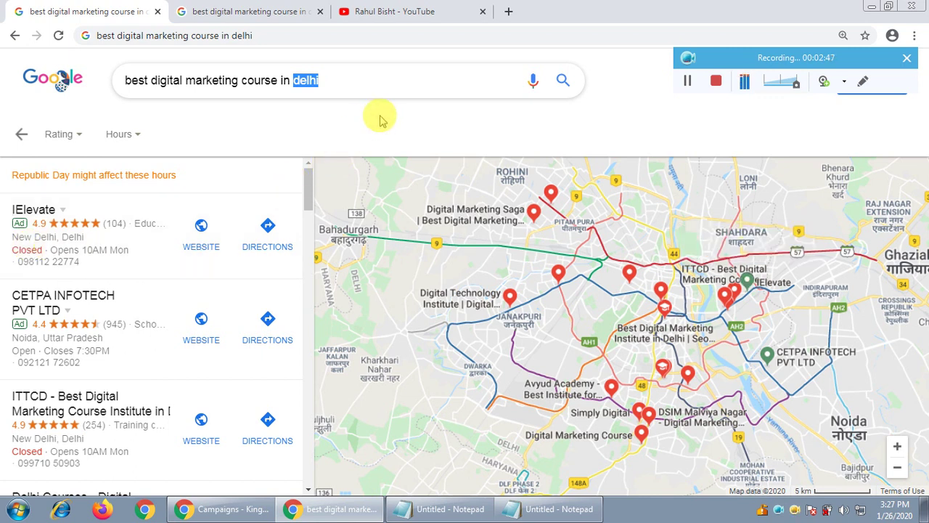
- Switch to the Google Ads account and open its Campaigns section
{"action": "left_click", "coordinate": [224, 508]}
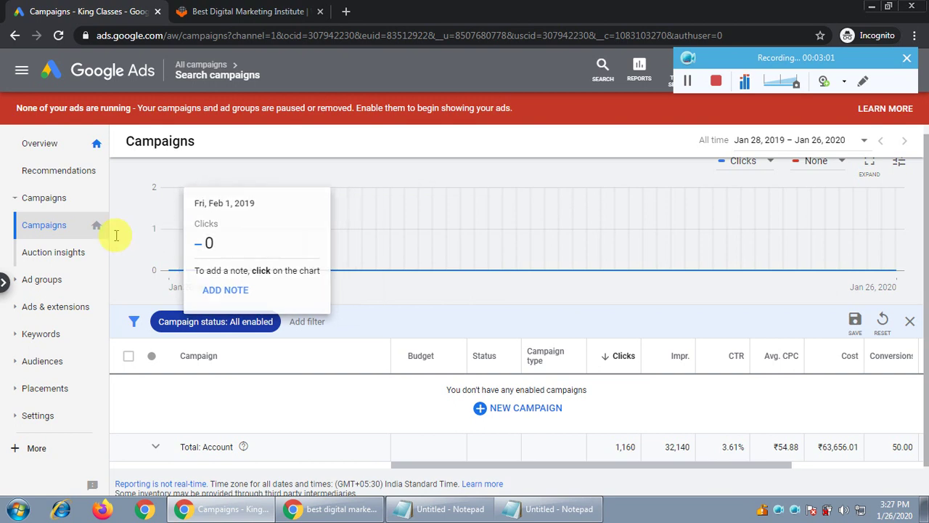
{"action": "left_click", "coordinate": [45, 203]}
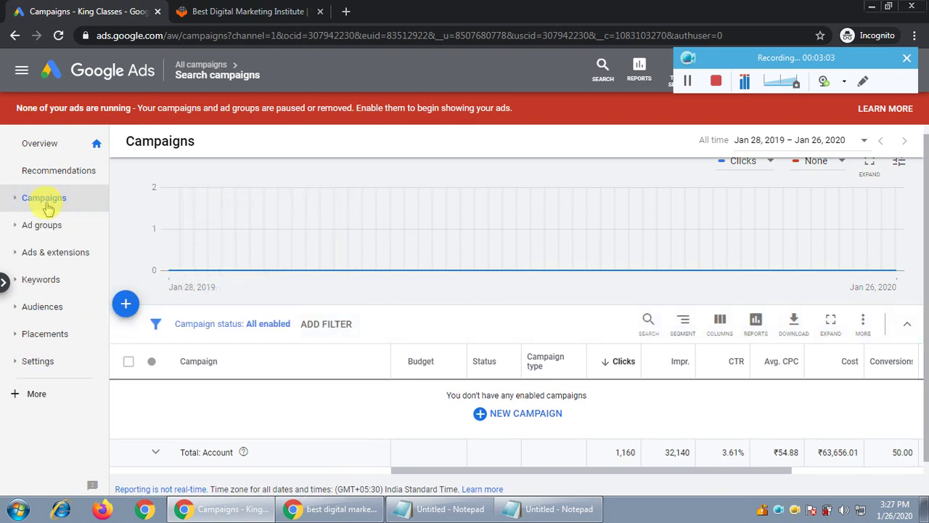
{"action": "left_click", "coordinate": [45, 203]}
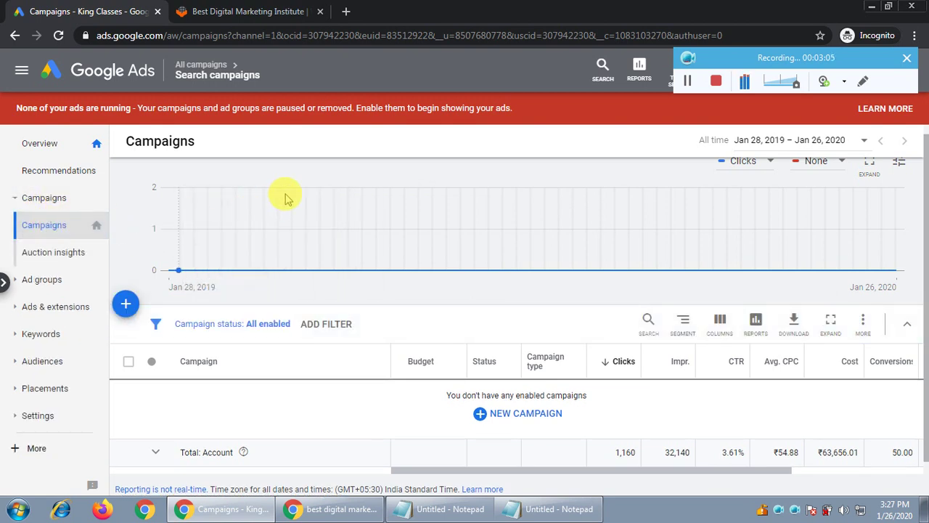
- Review the King Classes website's homepage, including its free demo booking form and course overview
{"action": "left_click", "coordinate": [239, 11]}
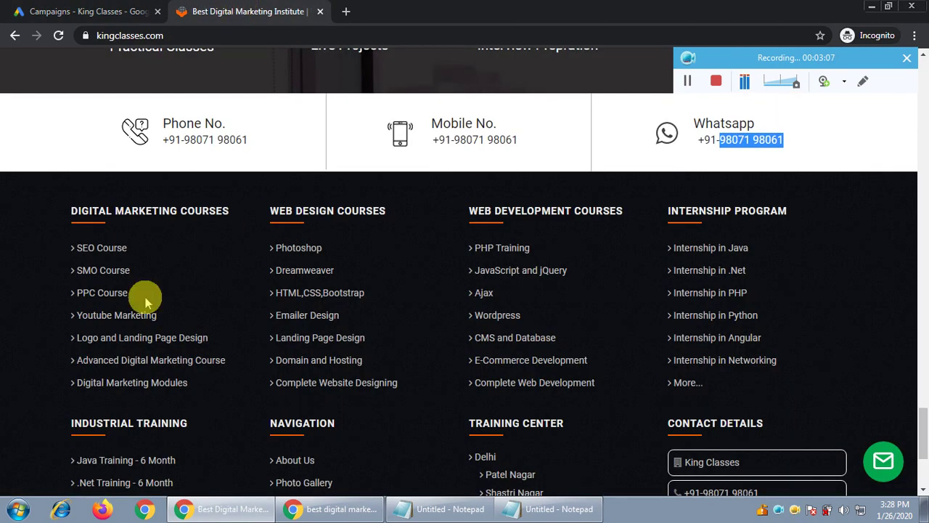
{"action": "scroll", "coordinate": [4, 314], "scroll_direction": "up", "scroll_amount": 15}
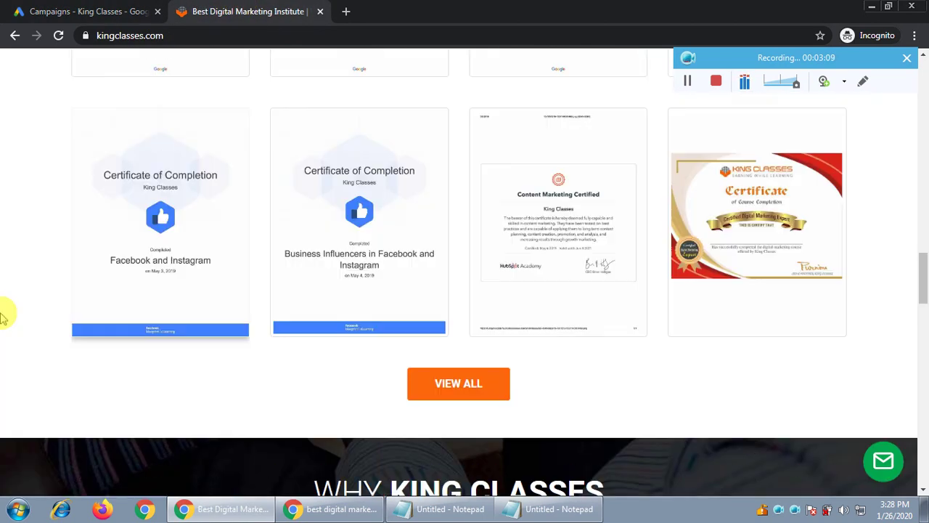
{"action": "scroll", "coordinate": [4, 314], "scroll_direction": "up", "scroll_amount": 20}
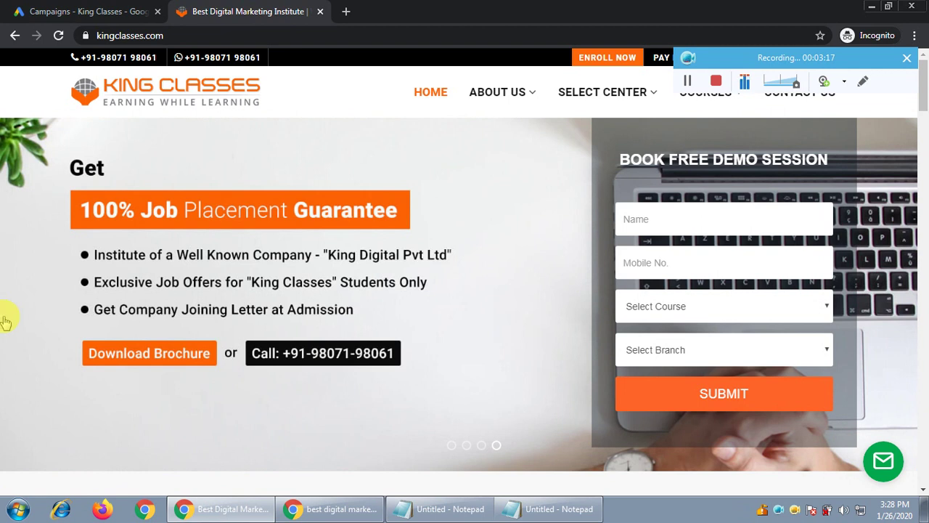
{"action": "scroll", "coordinate": [7, 319], "scroll_direction": "down", "scroll_amount": 8}
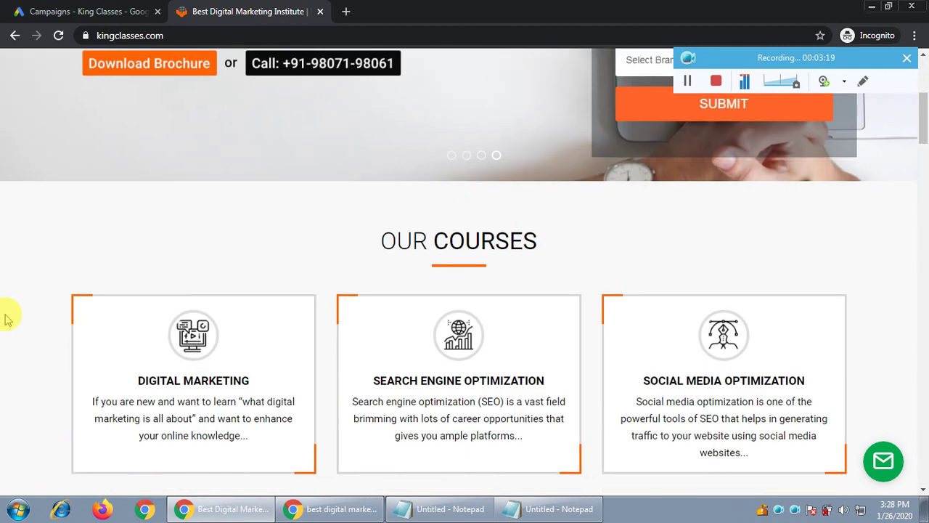
{"action": "scroll", "coordinate": [8, 320], "scroll_direction": "up", "scroll_amount": 8}
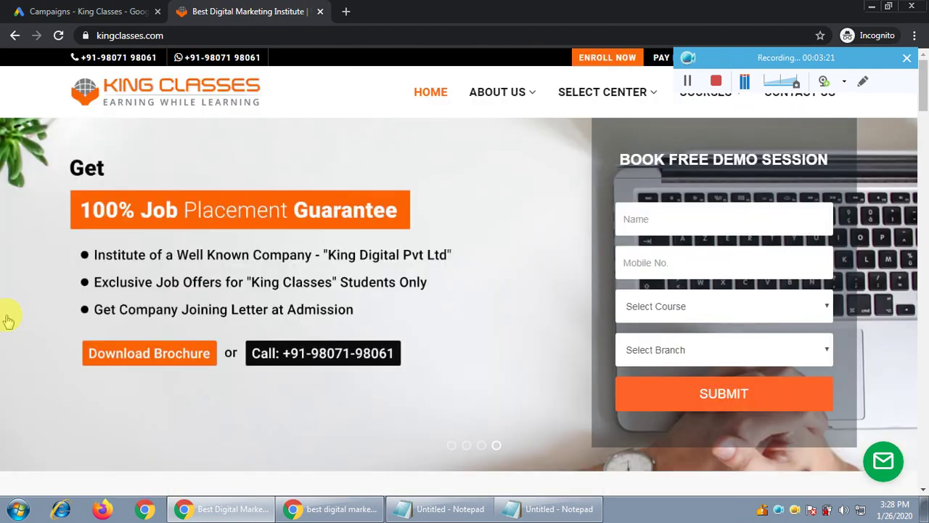
- Return to Google Ads and examine the clicks, cost, conversions and cost per conversion in the account totals
{"action": "left_click", "coordinate": [95, 11]}
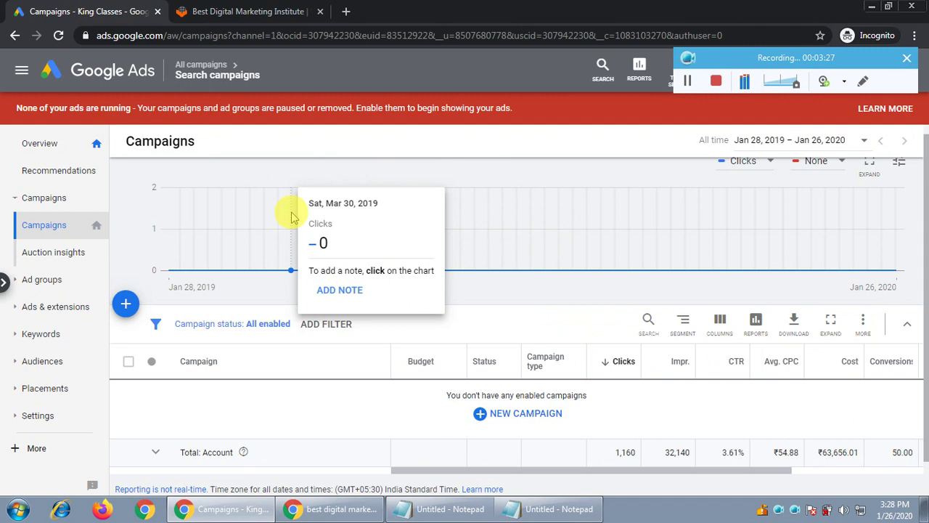
{"action": "double_click", "coordinate": [627, 451]}
{"action": "left_click_drag", "start_coordinate": [685, 471], "coordinate": [768, 472]}
{"action": "double_click", "coordinate": [680, 452]}
{"action": "double_click", "coordinate": [748, 452]}
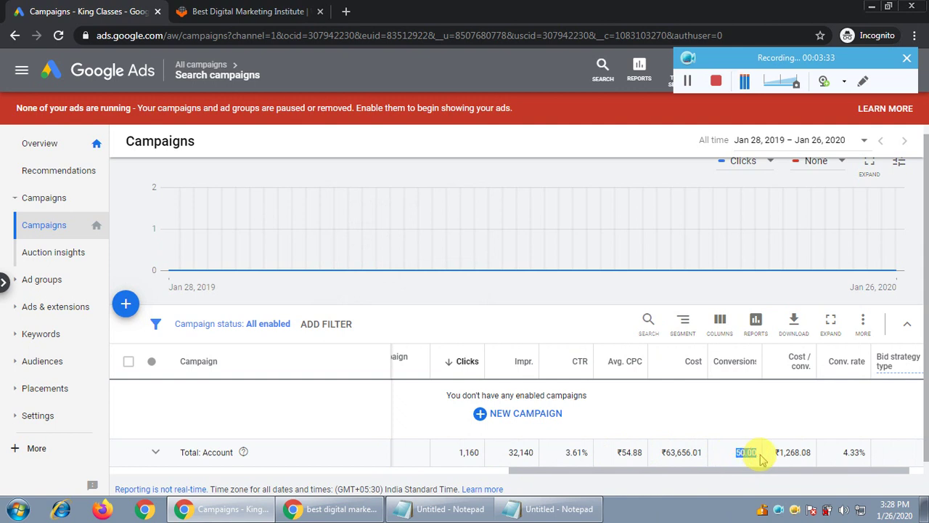
{"action": "double_click", "coordinate": [799, 451]}
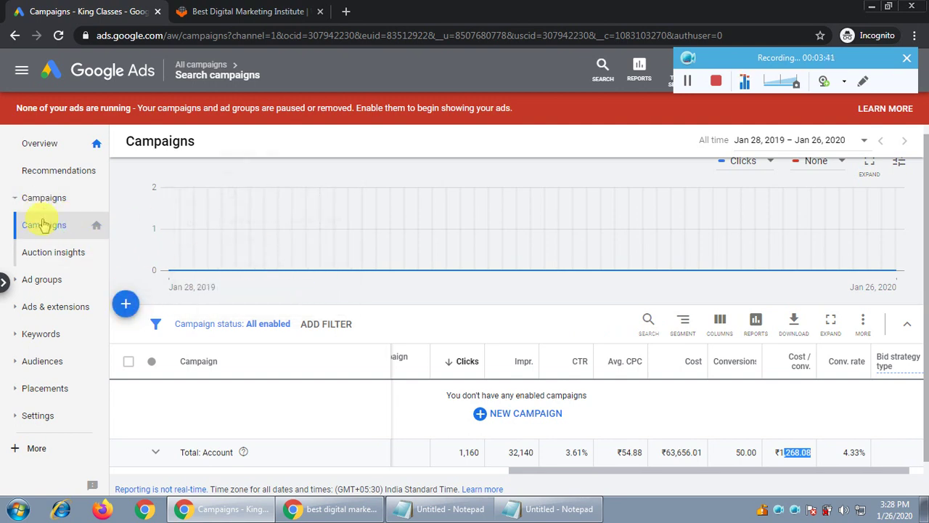
- Create a new campaign and choose Leads as its goal
{"action": "left_click", "coordinate": [125, 303]}
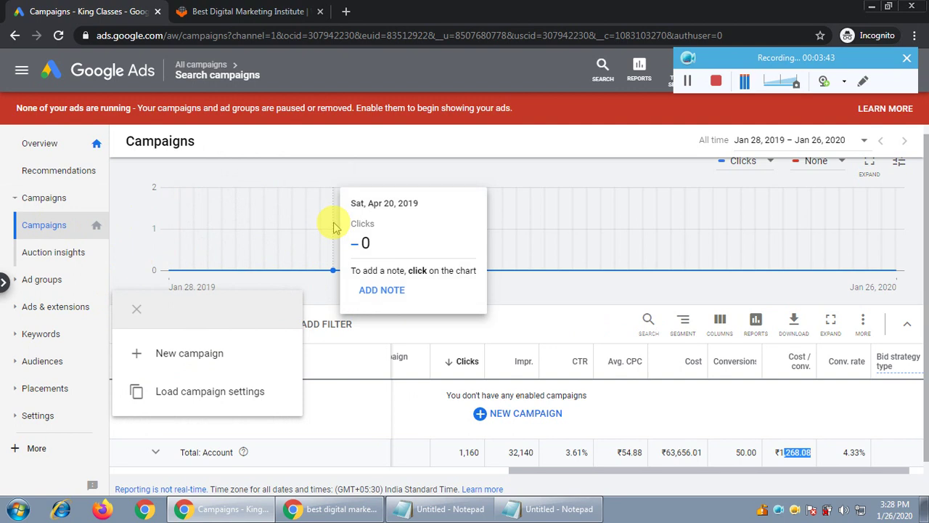
{"action": "left_click", "coordinate": [194, 357]}
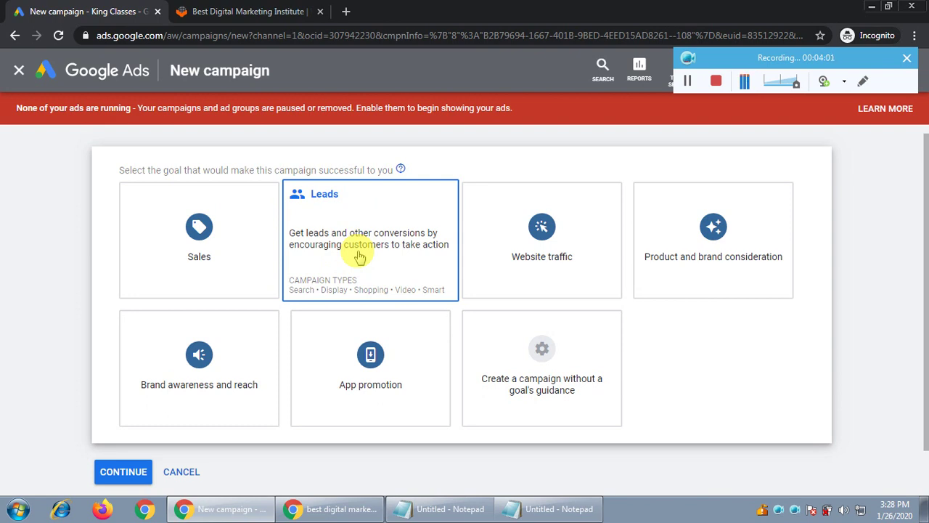
{"action": "left_click", "coordinate": [189, 265]}
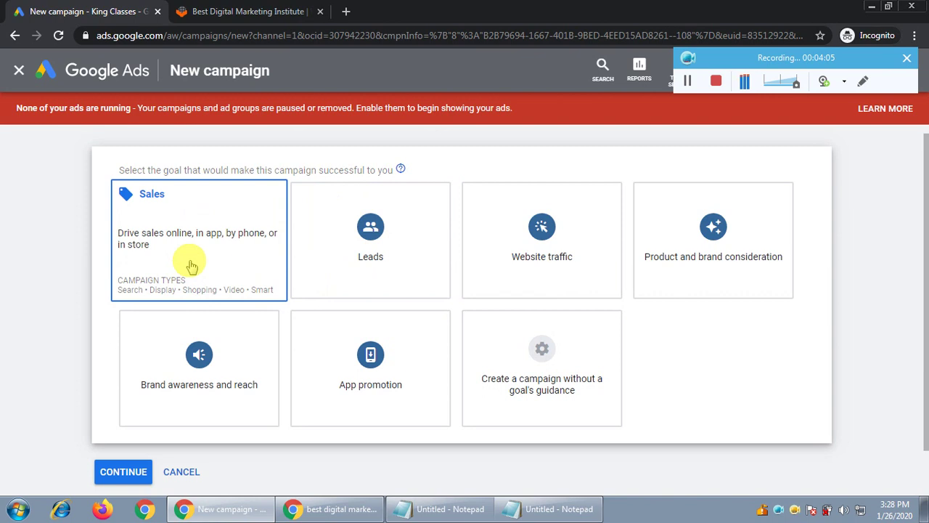
{"action": "left_click", "coordinate": [369, 239]}
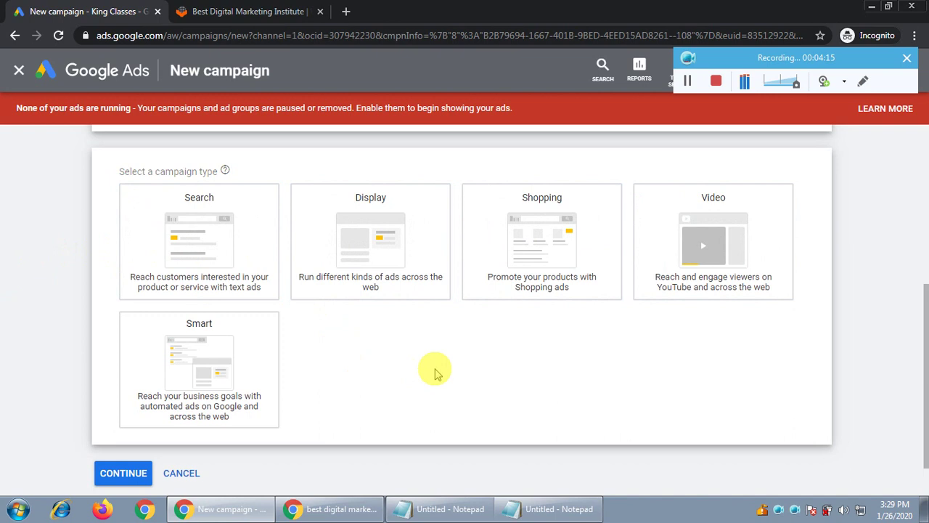
- Compare the Search option with the local search listings, and select Smart as the campaign type
{"action": "key", "text": "ctrl+plus"}
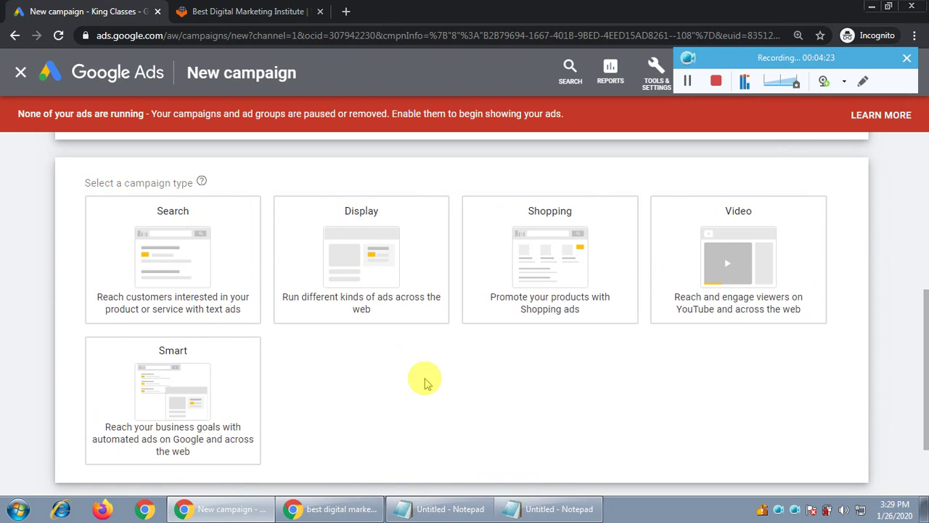
{"action": "left_click", "coordinate": [164, 243]}
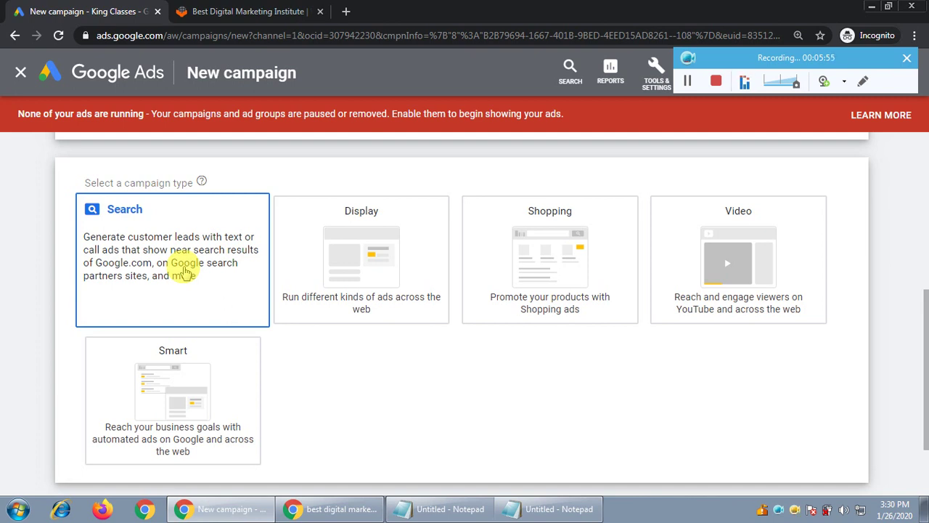
{"action": "left_click", "coordinate": [302, 508]}
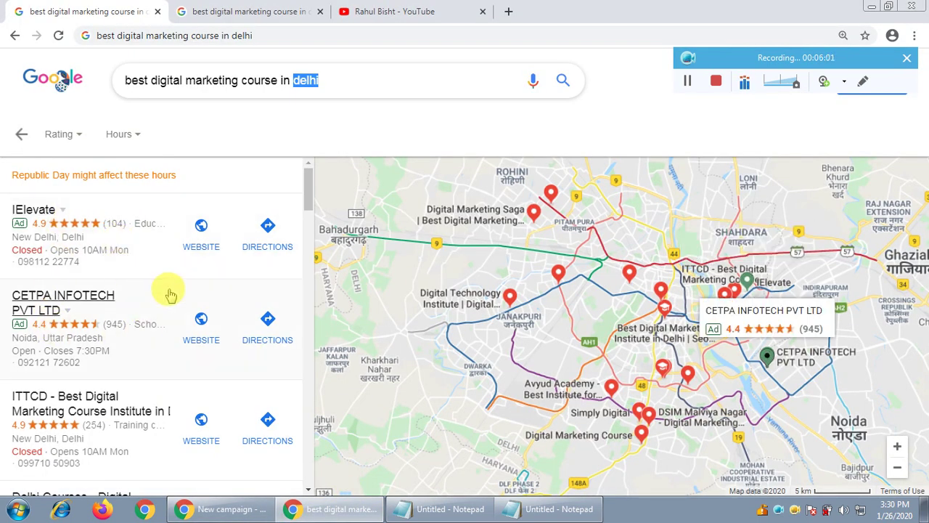
{"action": "left_click", "coordinate": [229, 508]}
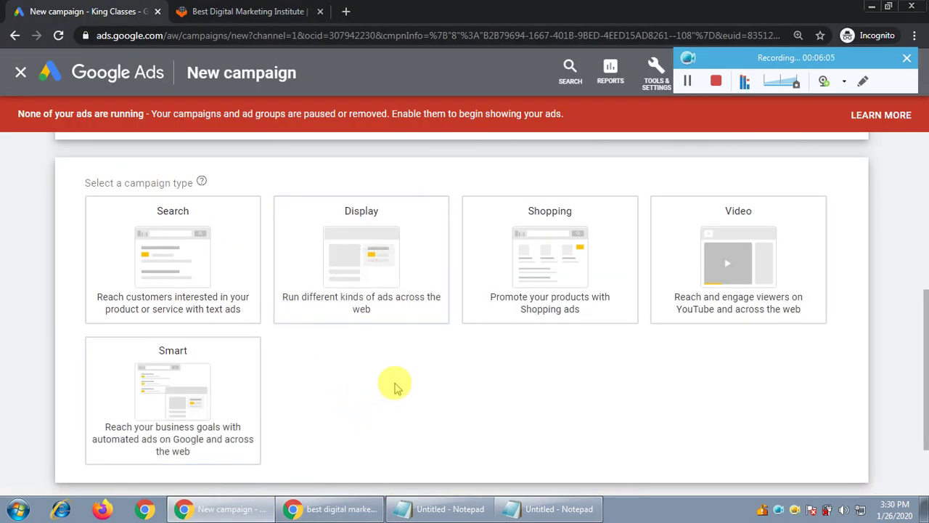
{"action": "scroll", "coordinate": [6, 291], "scroll_direction": "down", "scroll_amount": 2}
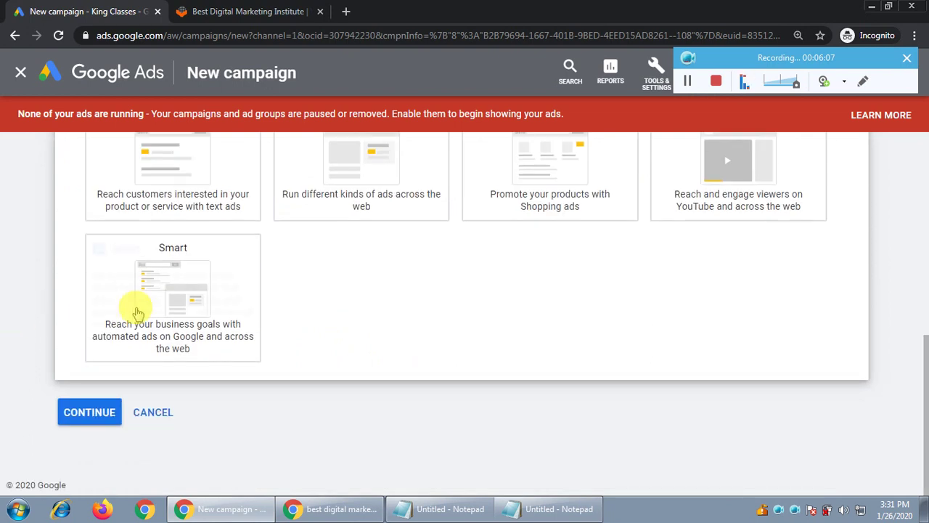
{"action": "left_click", "coordinate": [240, 286]}
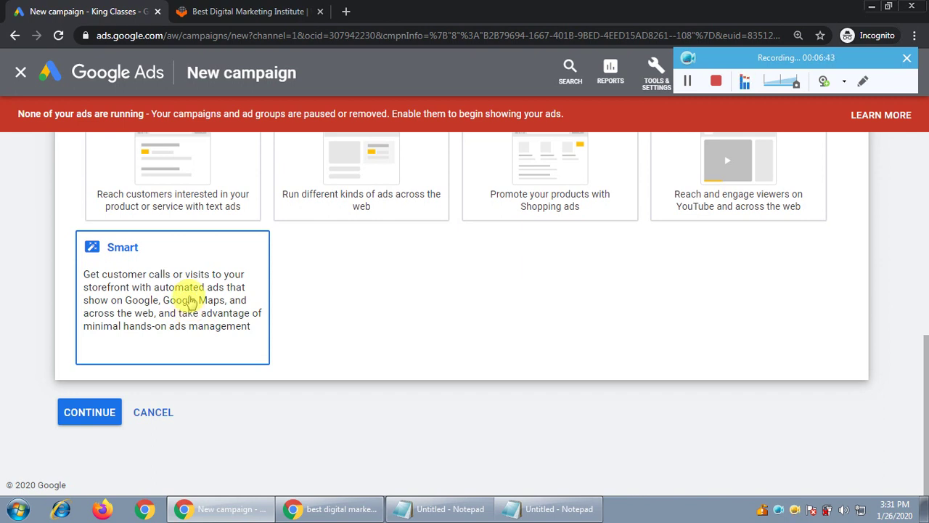
{"action": "left_click", "coordinate": [250, 300]}
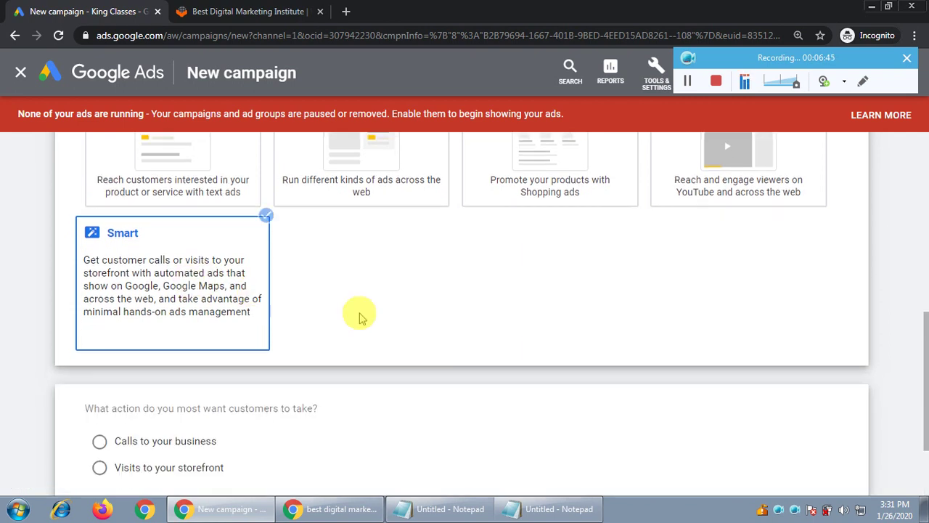
- Set the desired customer action to "Visits to your storefront" and continue to the business setup
{"action": "scroll", "coordinate": [10, 328], "scroll_direction": "down", "scroll_amount": 1}
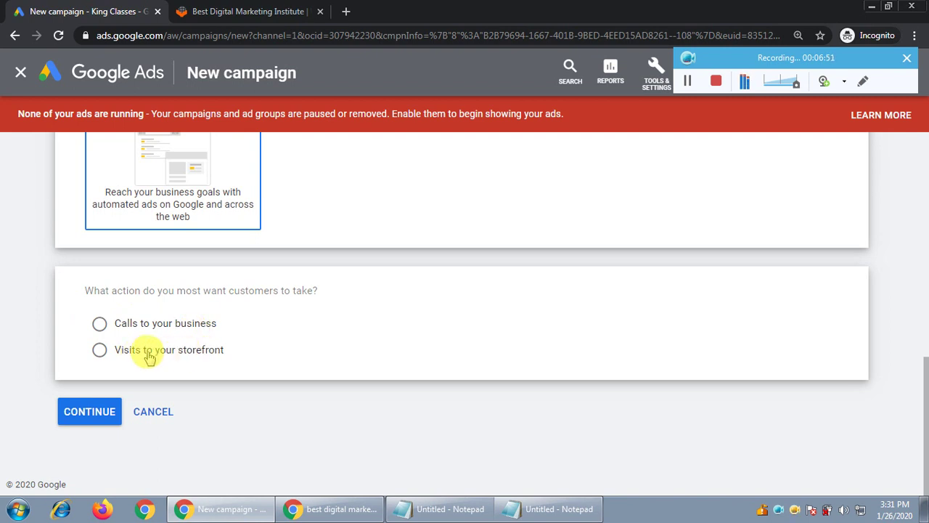
{"action": "left_click", "coordinate": [100, 350]}
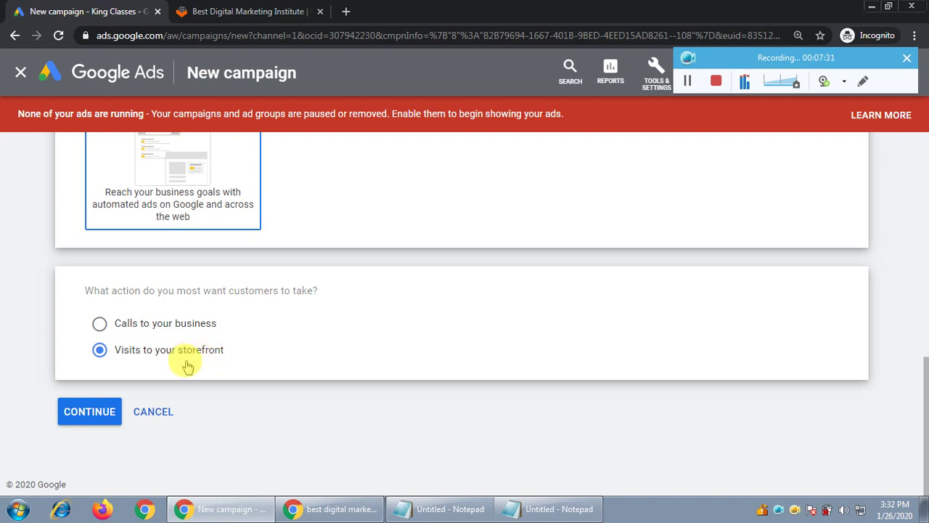
{"action": "left_click", "coordinate": [80, 412]}
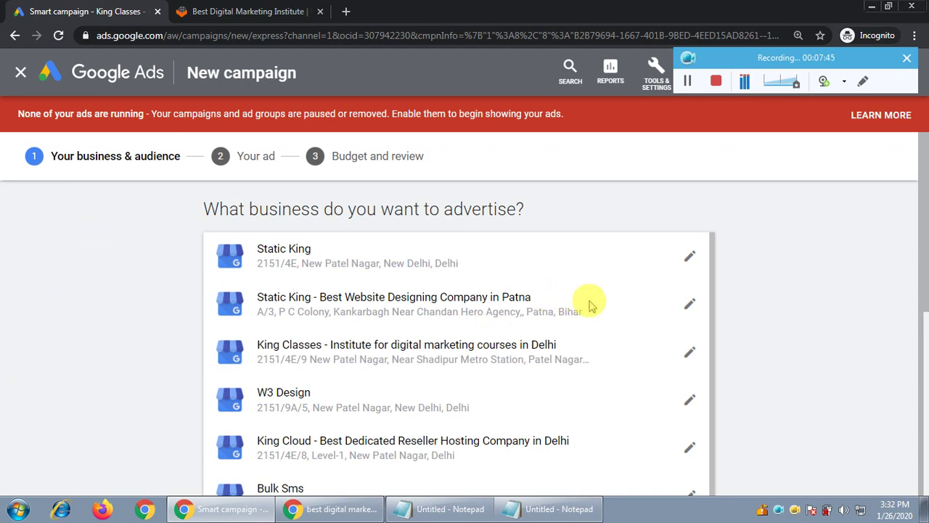
- Choose the Static King listing in New Delhi as the business to advertise and proceed to the customer location settings
{"action": "scroll", "coordinate": [596, 305], "scroll_direction": "down", "scroll_amount": 1}
{"action": "scroll", "coordinate": [598, 312], "scroll_direction": "up", "scroll_amount": 1}
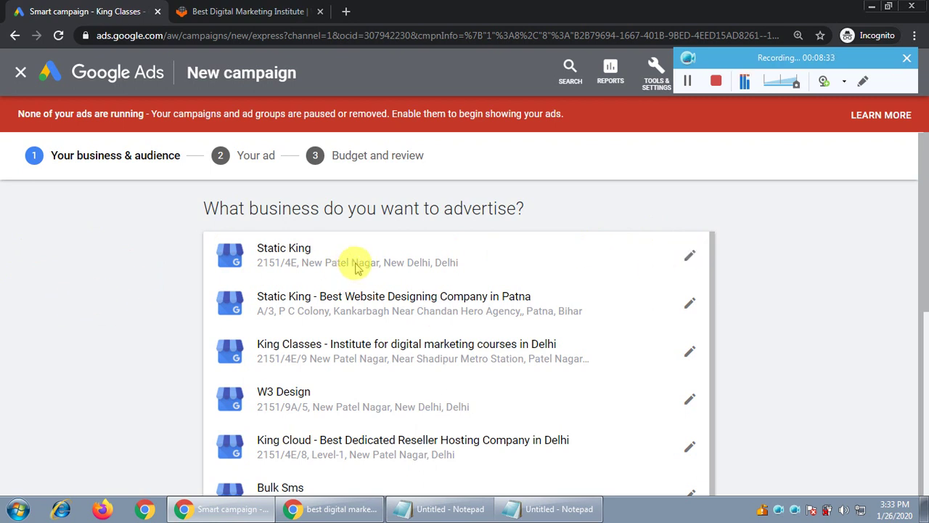
{"action": "left_click", "coordinate": [308, 263]}
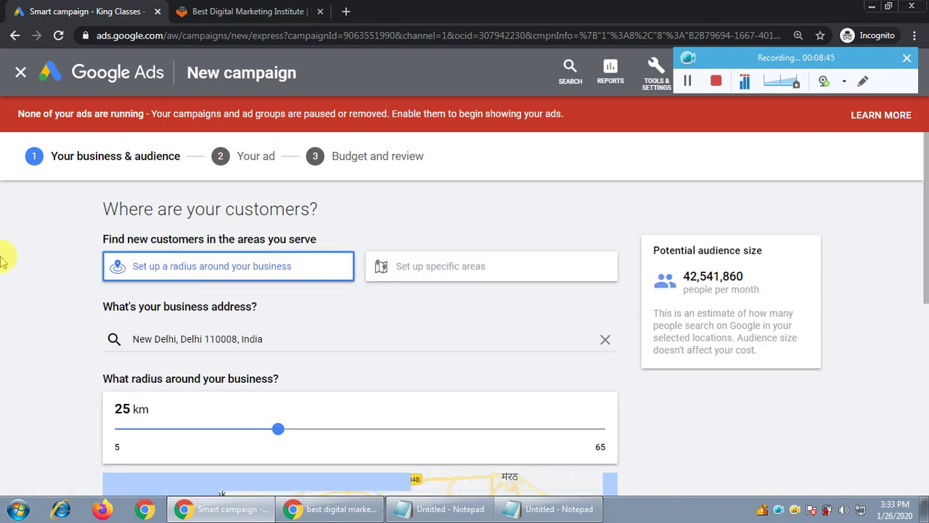
- Examine the customer location settings, including the business address and the radius around the business
{"action": "scroll", "coordinate": [2, 261], "scroll_direction": "down", "scroll_amount": 1}
{"action": "scroll", "coordinate": [4, 260], "scroll_direction": "up", "scroll_amount": 1}
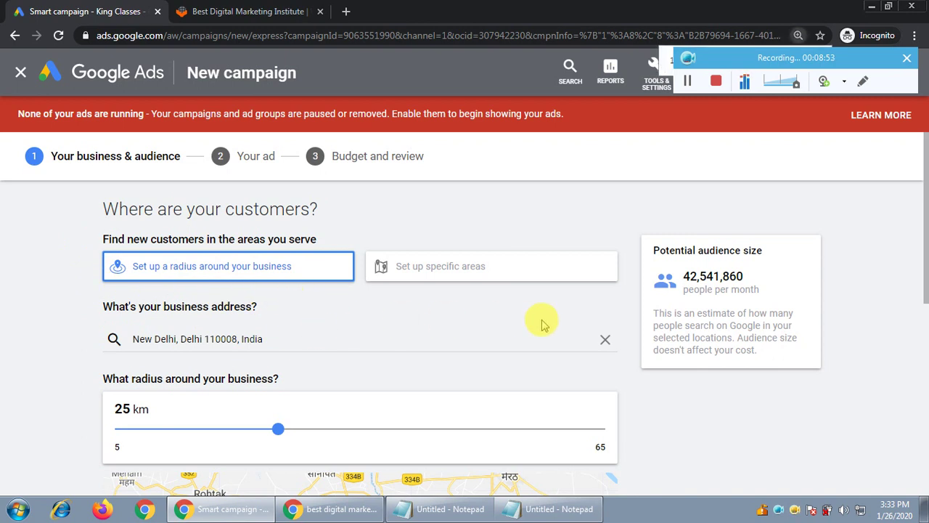
{"action": "key", "text": "ctrl+plus"}
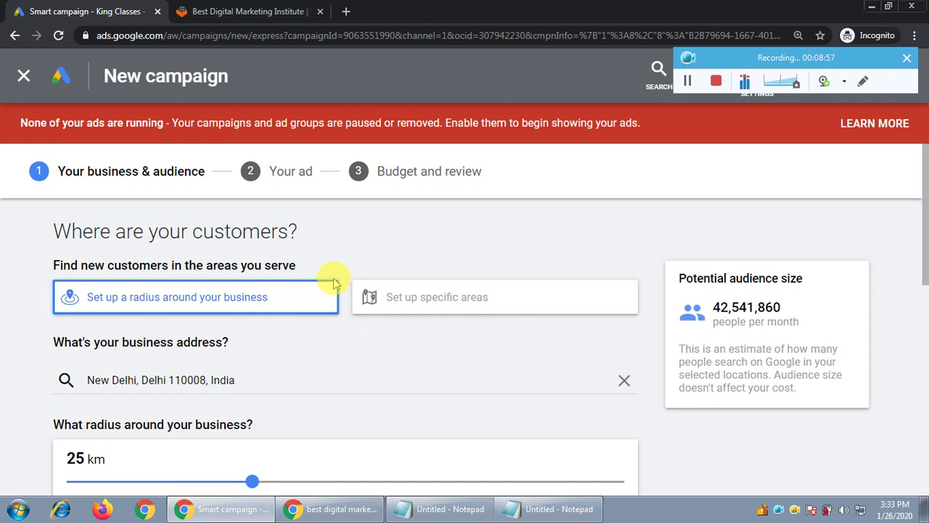
- Compare targeting specific areas with the radius option, and check the business address in the contact details on the King Classes website
{"action": "left_click", "coordinate": [453, 301]}
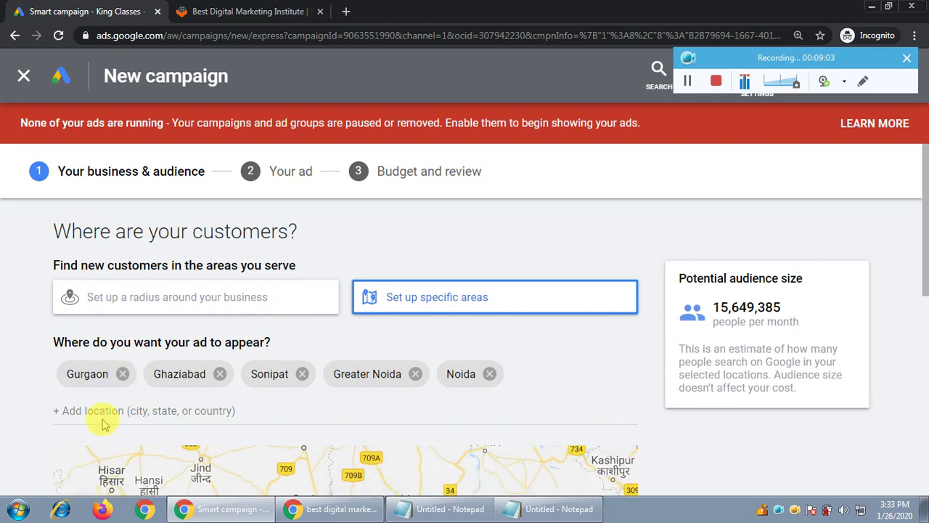
{"action": "left_click", "coordinate": [139, 303]}
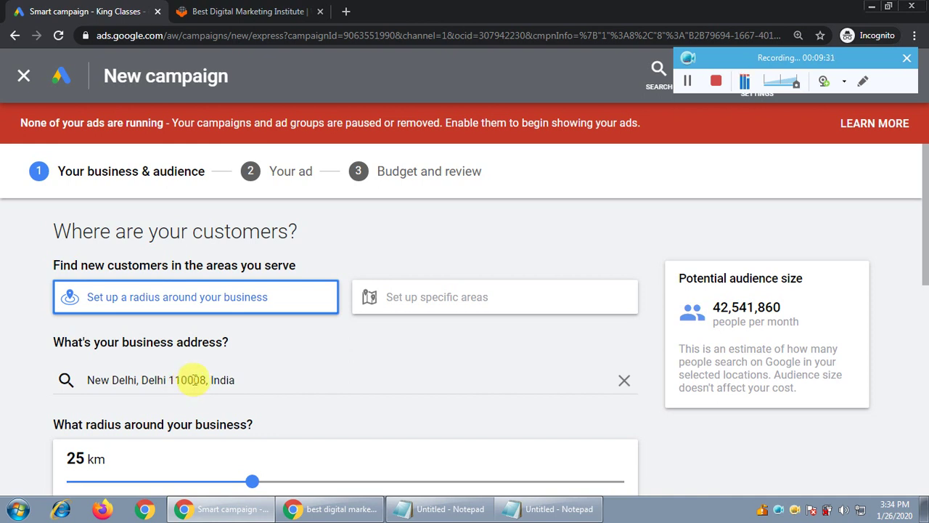
{"action": "left_click", "coordinate": [280, 6]}
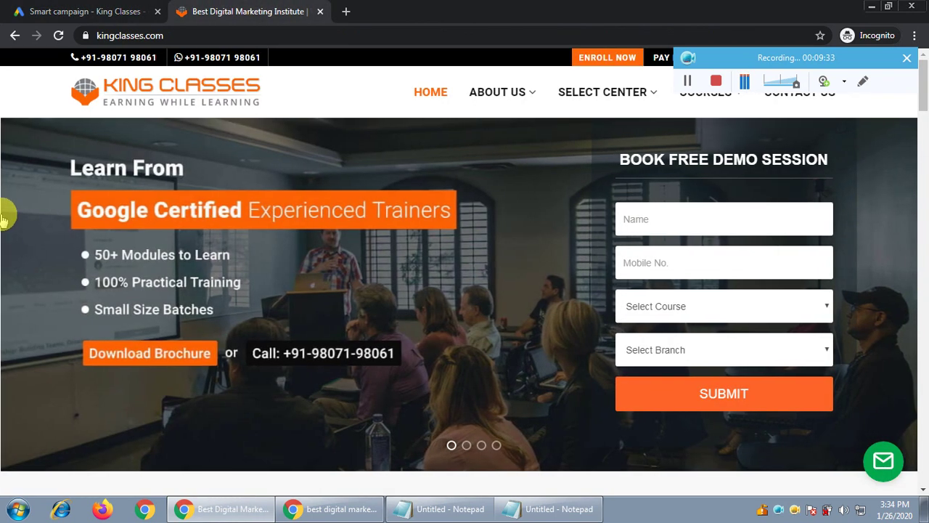
{"action": "scroll", "coordinate": [5, 263], "scroll_direction": "down", "scroll_amount": 5}
{"action": "scroll", "coordinate": [6, 263], "scroll_direction": "down", "scroll_amount": 15}
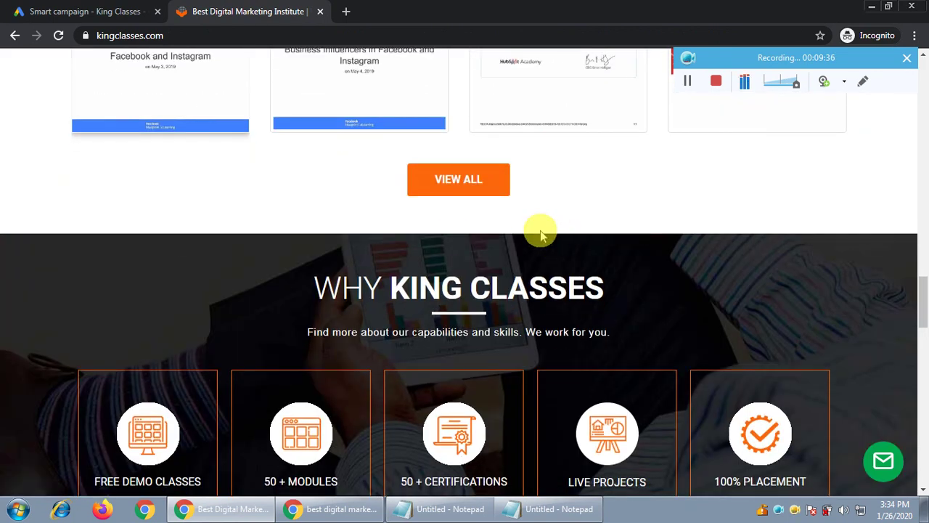
{"action": "left_click_drag", "start_coordinate": [923, 297], "coordinate": [925, 454]}
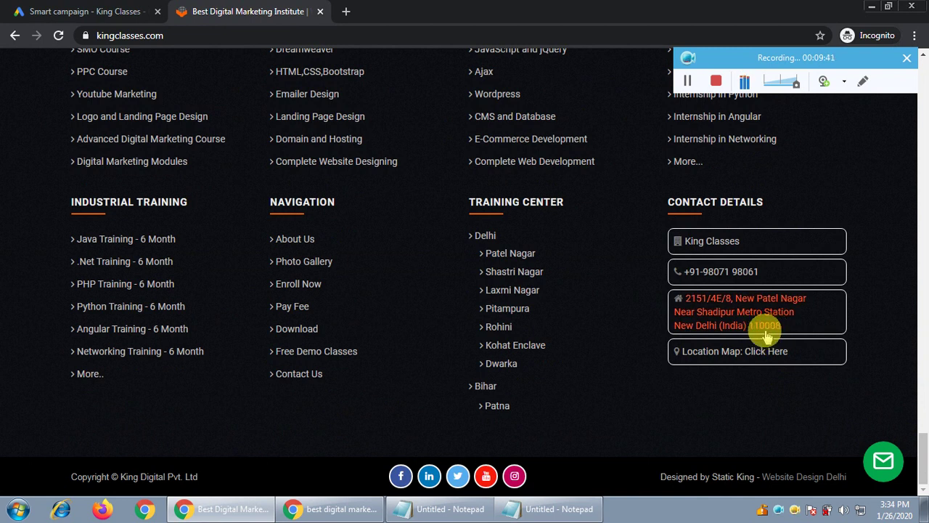
{"action": "left_click", "coordinate": [77, 11]}
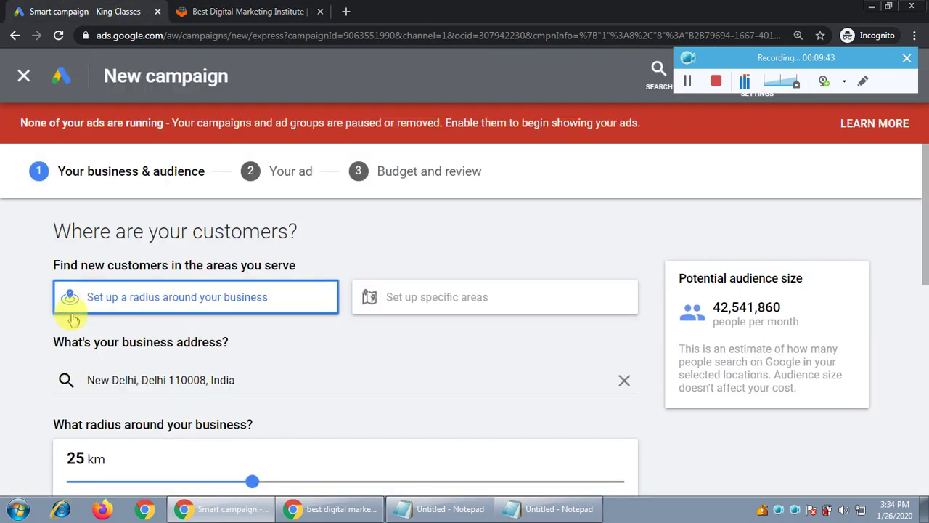
- Set the targeting radius around the business address to 10 km
{"action": "scroll", "coordinate": [4, 317], "scroll_direction": "down", "scroll_amount": 2}
{"action": "scroll", "coordinate": [3, 316], "scroll_direction": "up", "scroll_amount": 1}
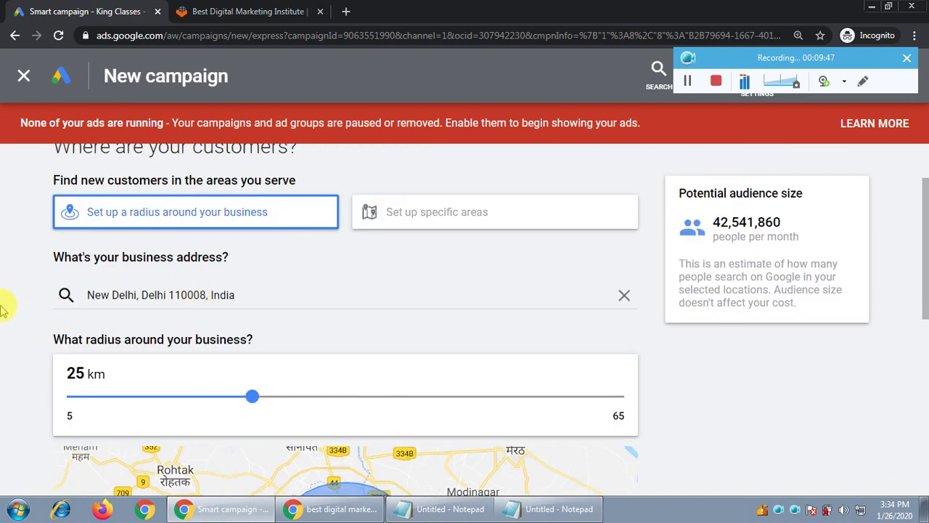
{"action": "key", "text": "ctrl+minus"}
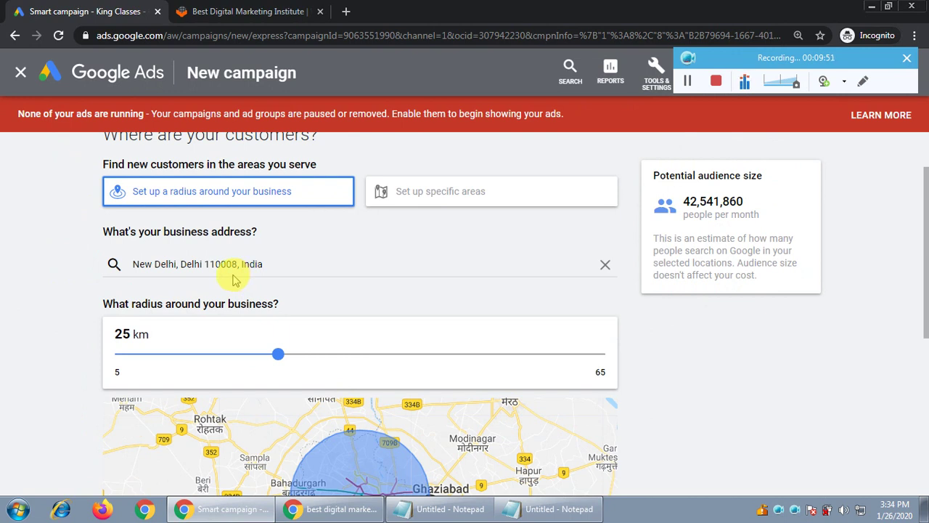
{"action": "left_click_drag", "start_coordinate": [276, 357], "coordinate": [146, 367]}
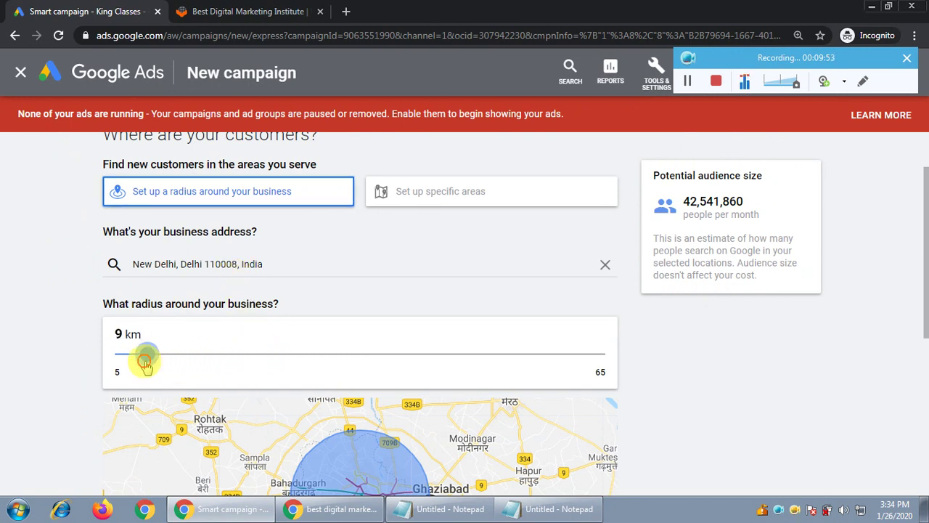
{"action": "scroll", "coordinate": [128, 294], "scroll_direction": "down", "scroll_amount": 1}
{"action": "mouse_move", "coordinate": [146, 283]}
{"action": "left_mouse_down"}
{"action": "mouse_move", "coordinate": [176, 282]}
{"action": "mouse_move", "coordinate": [155, 284]}
{"action": "left_mouse_up"}
{"action": "scroll", "coordinate": [5, 308], "scroll_direction": "down", "scroll_amount": 1}
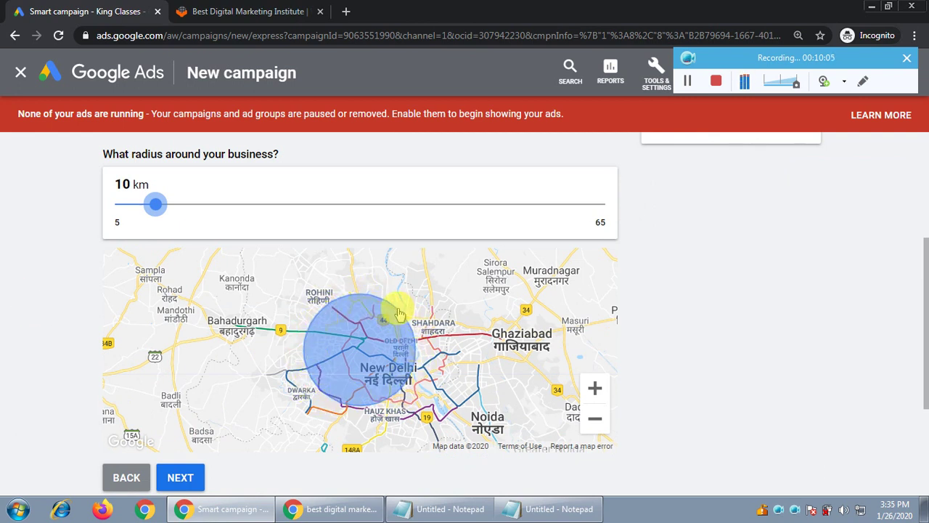
- Review the targeted area against the local search listings map, and proceed to the product or service definition
{"action": "scroll", "coordinate": [2, 301], "scroll_direction": "up", "scroll_amount": 1}
{"action": "scroll", "coordinate": [2, 301], "scroll_direction": "up", "scroll_amount": 1}
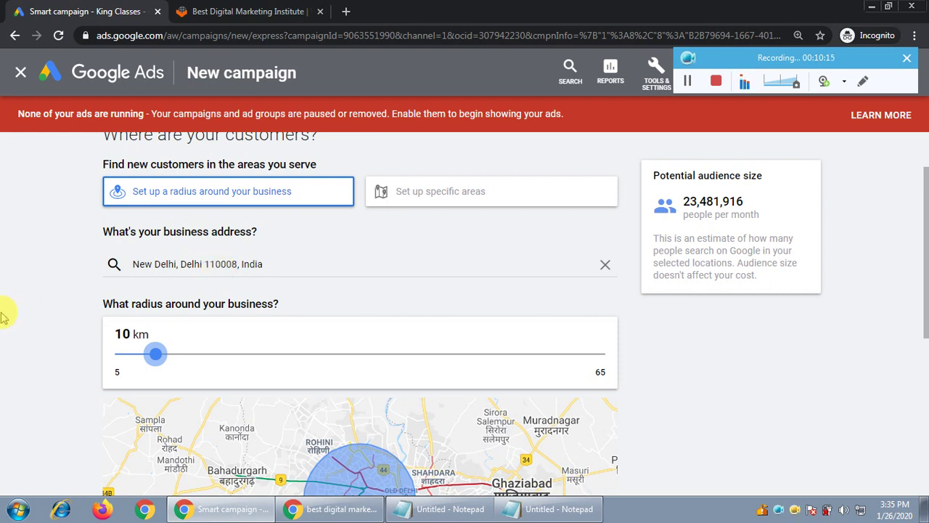
{"action": "scroll", "coordinate": [24, 345], "scroll_direction": "down", "scroll_amount": 2}
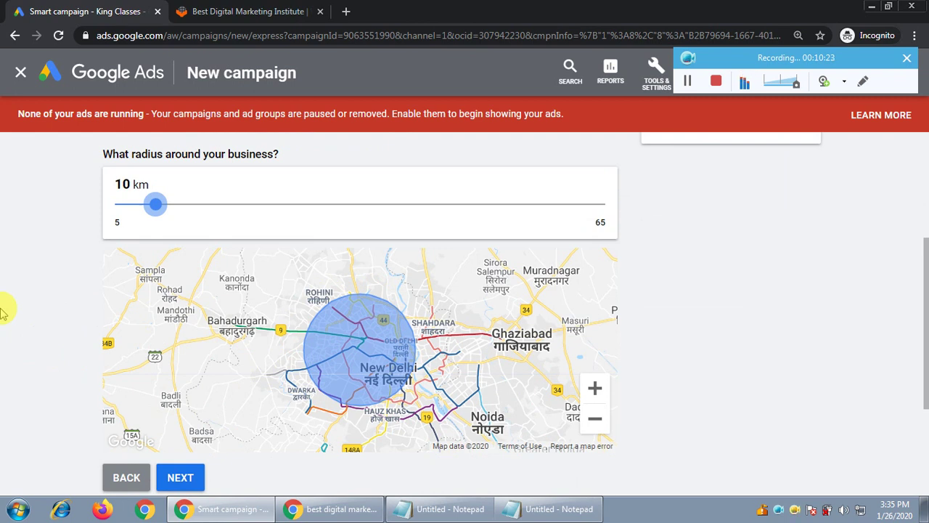
{"action": "left_click", "coordinate": [332, 509]}
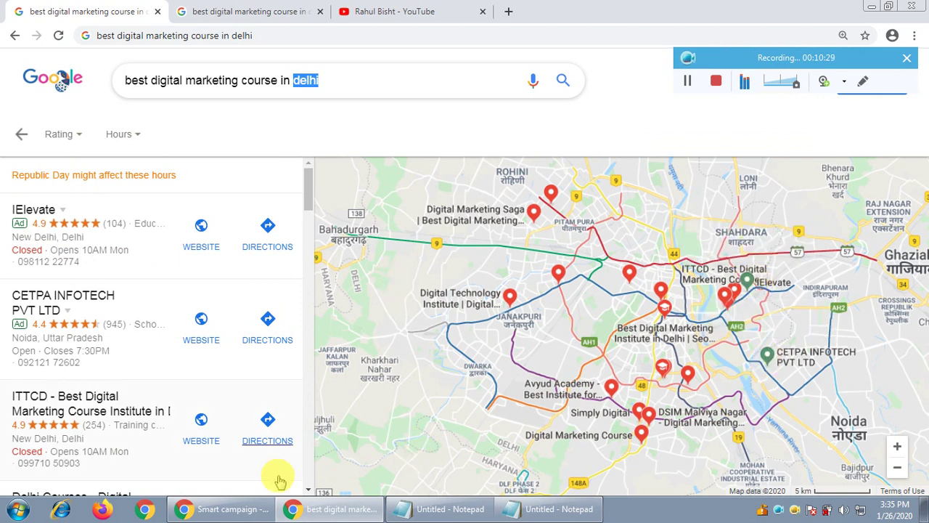
{"action": "left_click", "coordinate": [233, 508]}
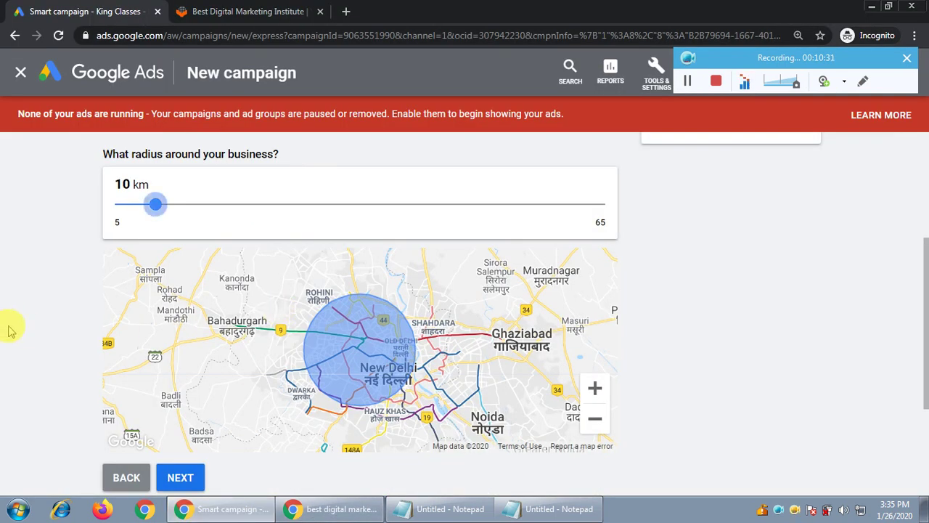
{"action": "left_click", "coordinate": [183, 477]}
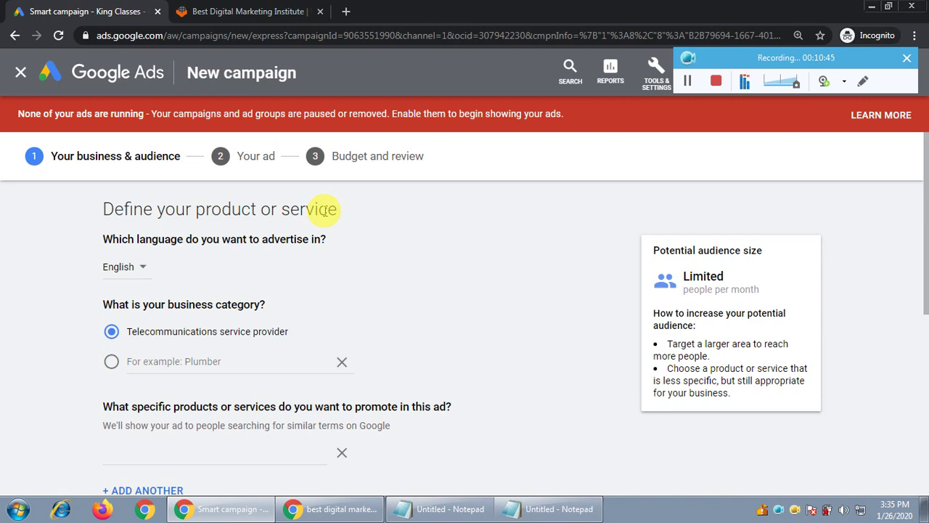
- Replace the suggested business category with "Digital Marketing Course"
{"action": "scroll", "coordinate": [21, 320], "scroll_direction": "down", "scroll_amount": 1}
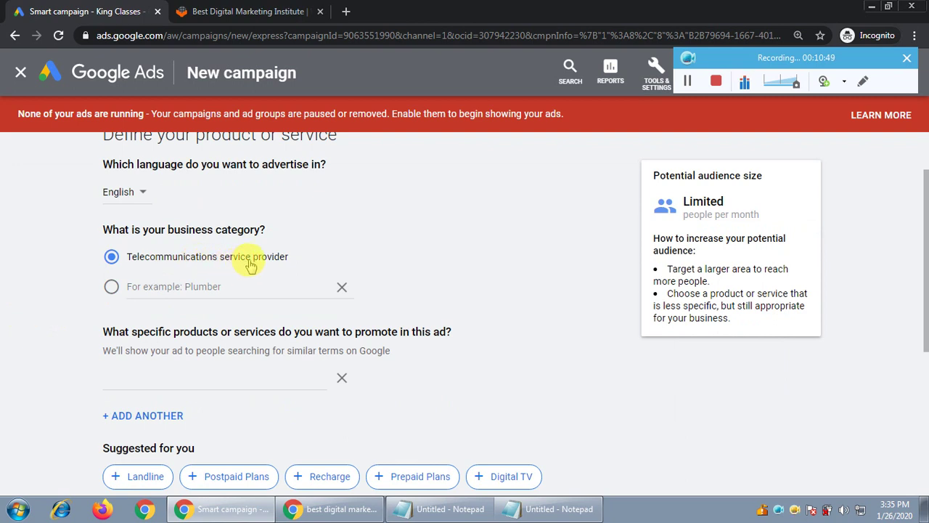
{"action": "left_click", "coordinate": [111, 288]}
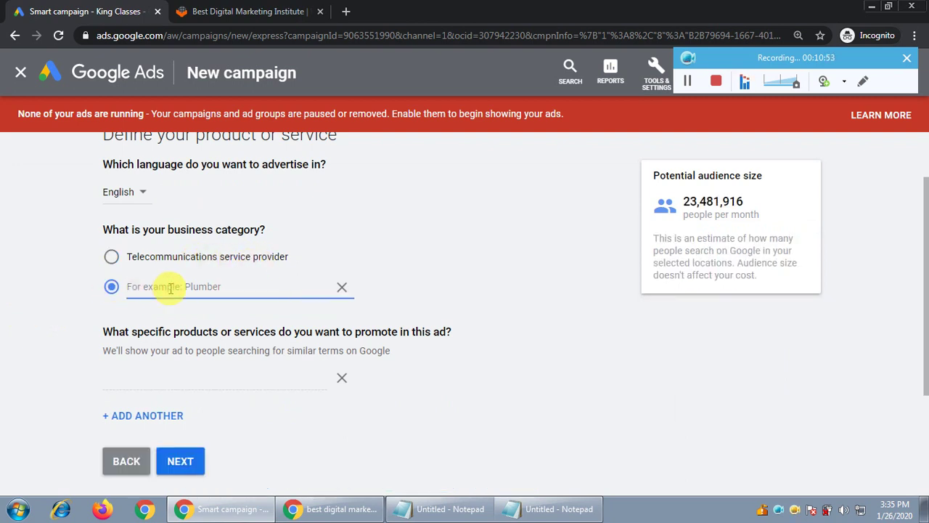
{"action": "type", "text": "digital marke"}
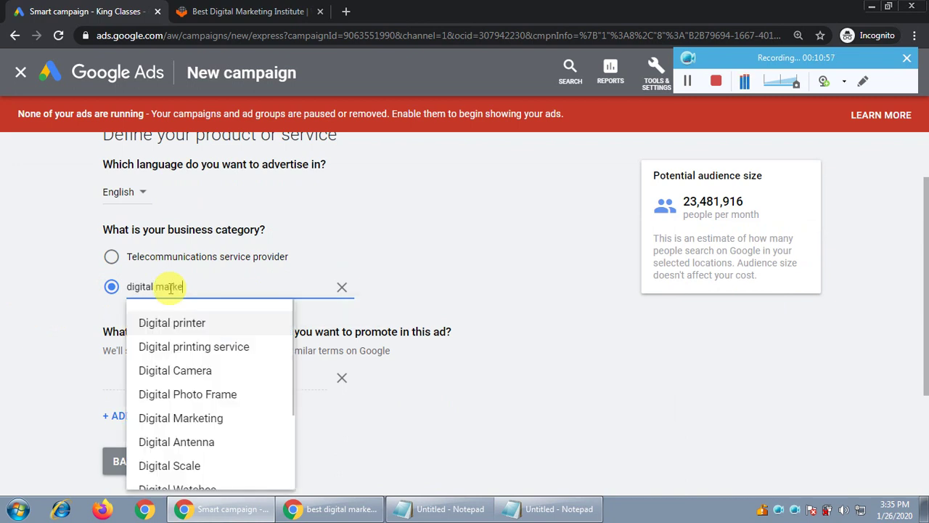
{"action": "type", "text": "ting course"}
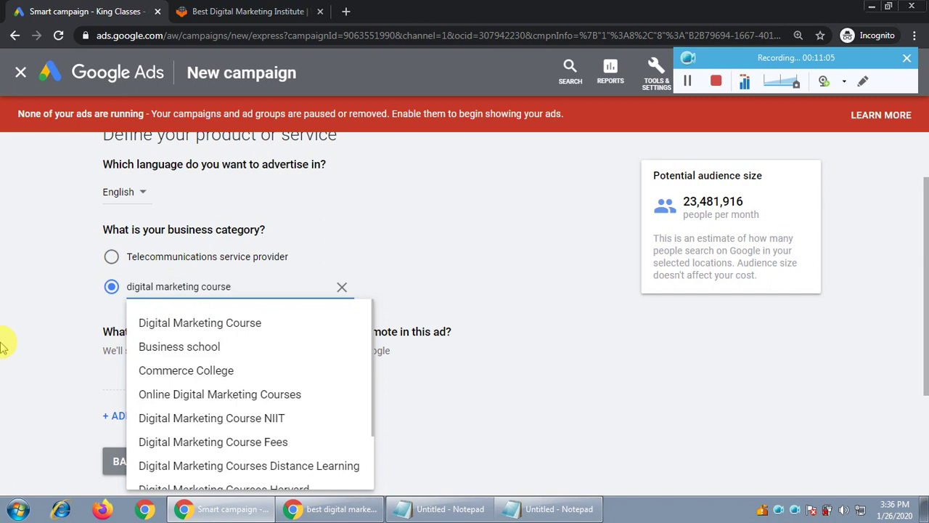
{"action": "left_click", "coordinate": [198, 322]}
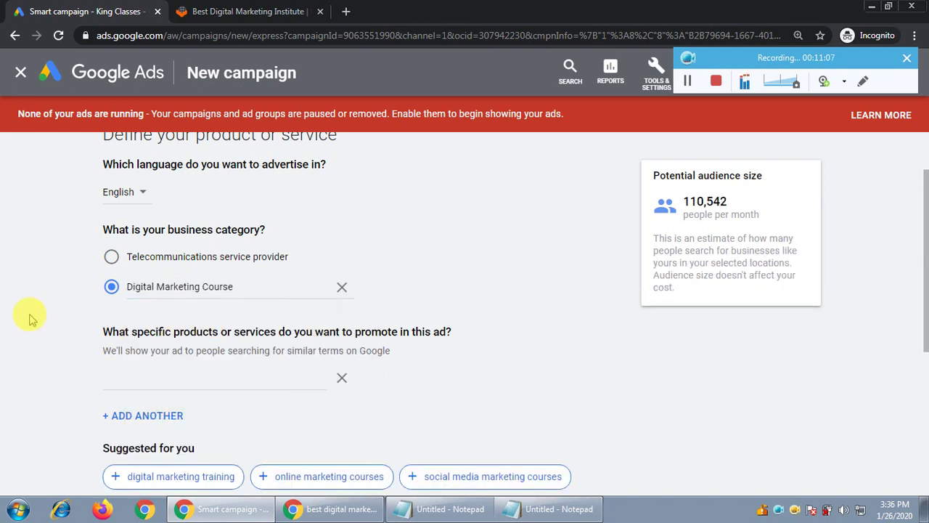
- Add the suggested services digital marketing training, internet marketing course, digital marketing certification, social media marketing courses and online marketing courses to the ad
{"action": "scroll", "coordinate": [22, 323], "scroll_direction": "down", "scroll_amount": 1}
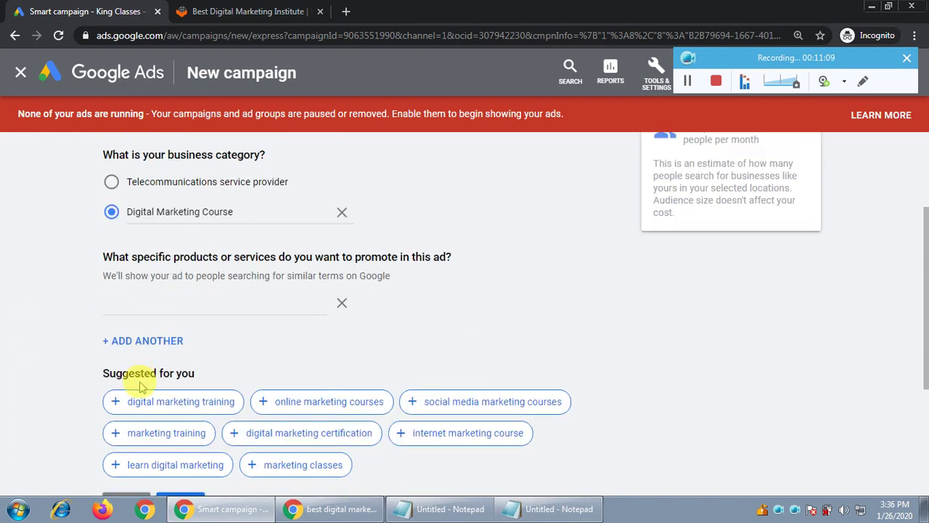
{"action": "scroll", "coordinate": [39, 345], "scroll_direction": "down", "scroll_amount": 1}
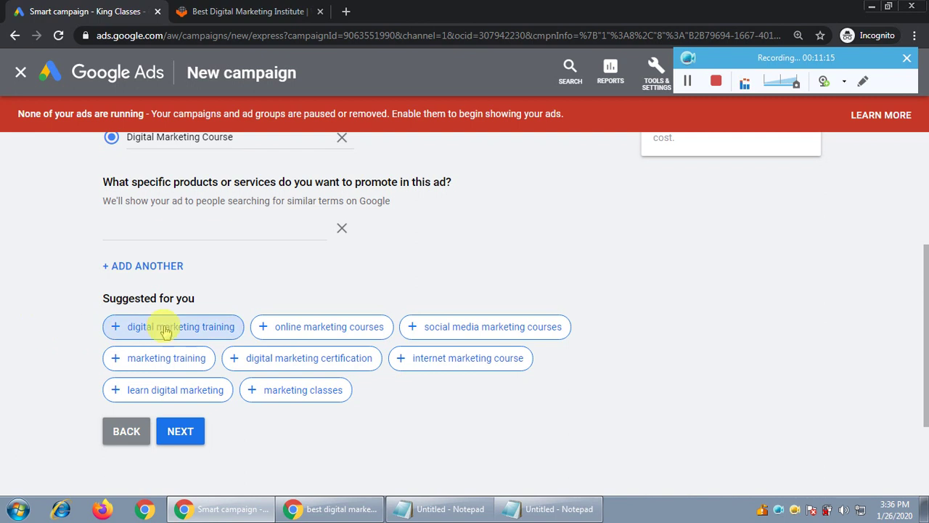
{"action": "left_click", "coordinate": [138, 327]}
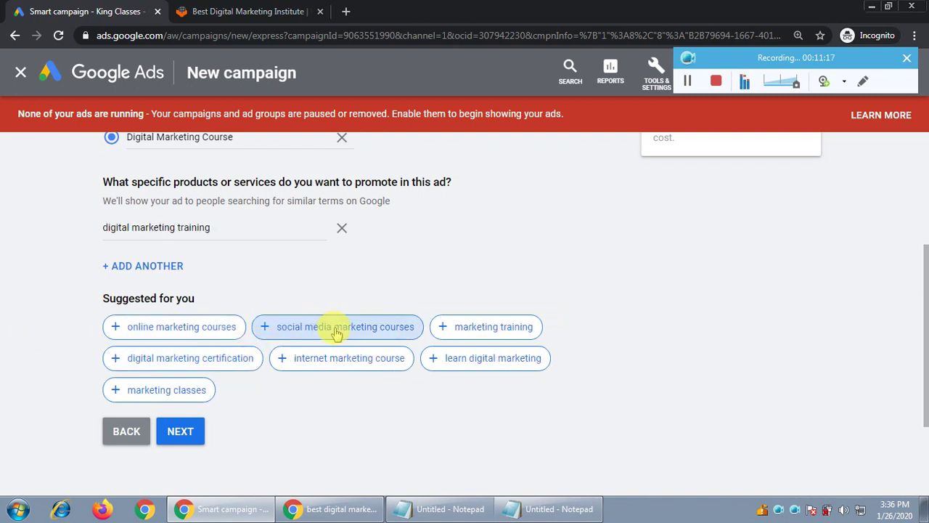
{"action": "left_click", "coordinate": [341, 362]}
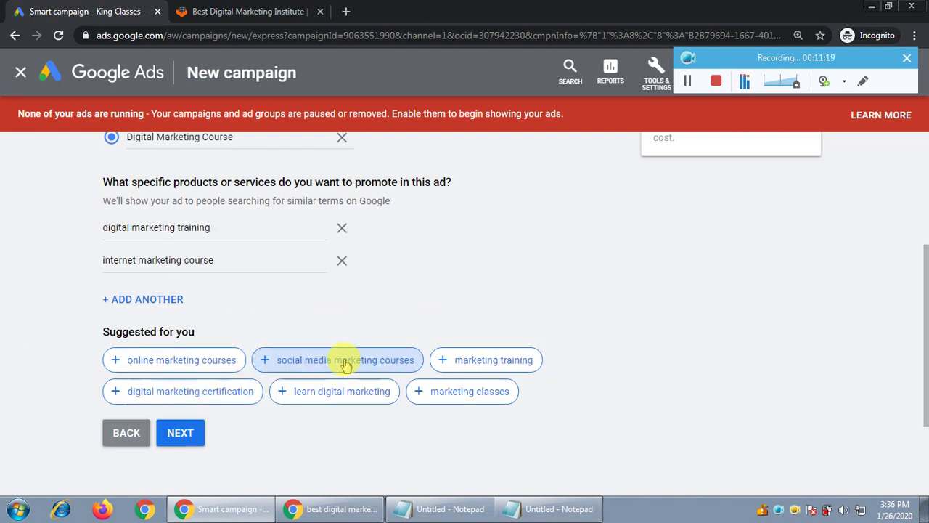
{"action": "left_click", "coordinate": [205, 398]}
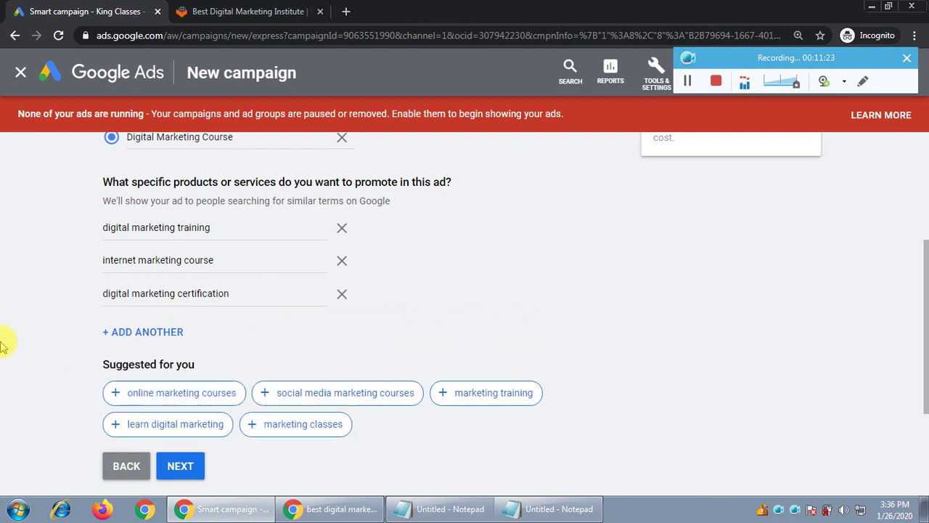
{"action": "scroll", "coordinate": [59, 345], "scroll_direction": "down", "scroll_amount": 1}
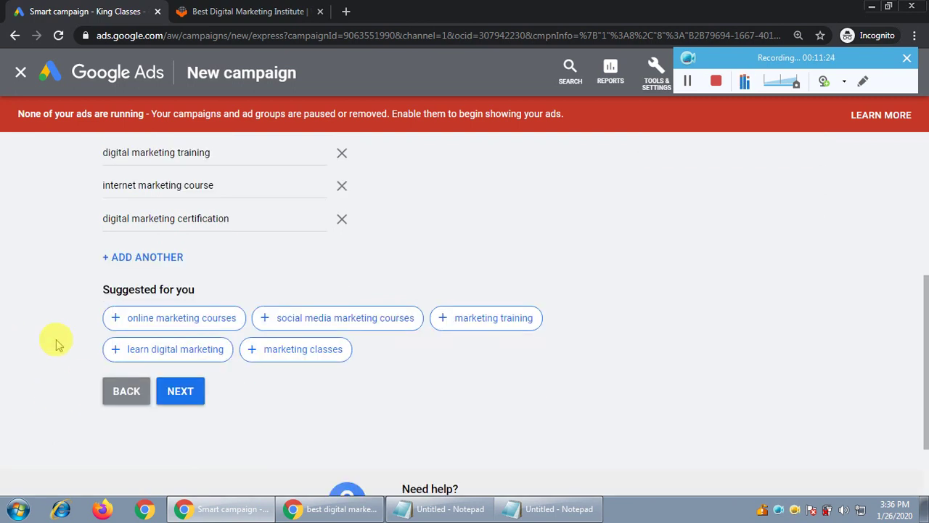
{"action": "left_click", "coordinate": [386, 317]}
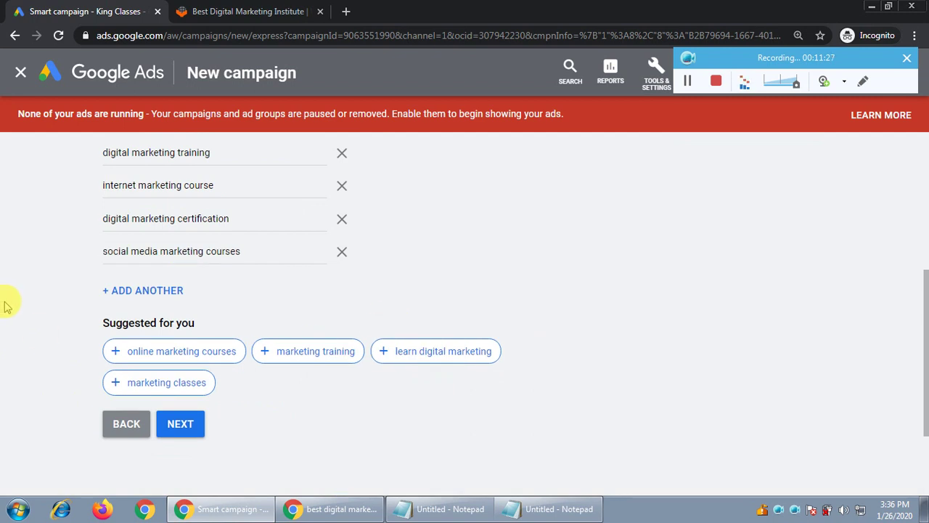
{"action": "left_click", "coordinate": [178, 352]}
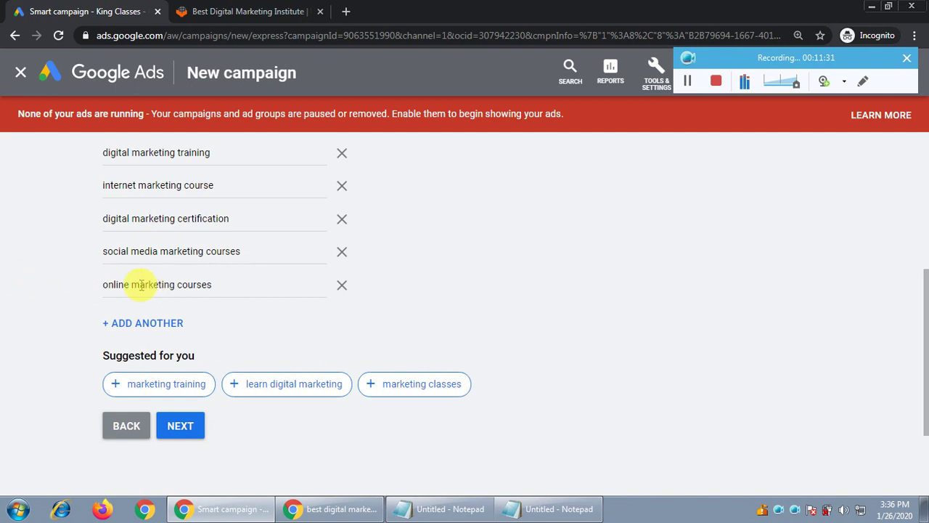
- Review the business category and the promoted services, and continue to writing the ad
{"action": "scroll", "coordinate": [4, 308], "scroll_direction": "up", "scroll_amount": 2}
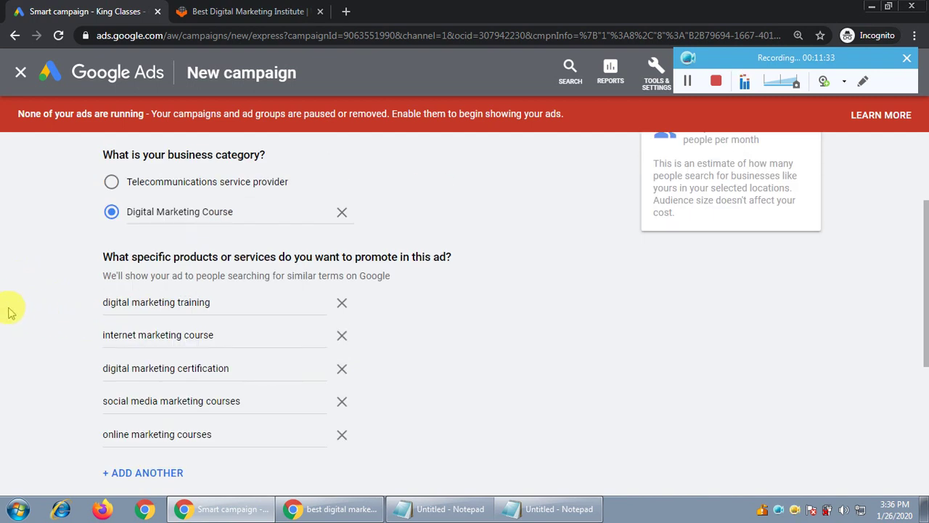
{"action": "scroll", "coordinate": [4, 359], "scroll_direction": "down", "scroll_amount": 2}
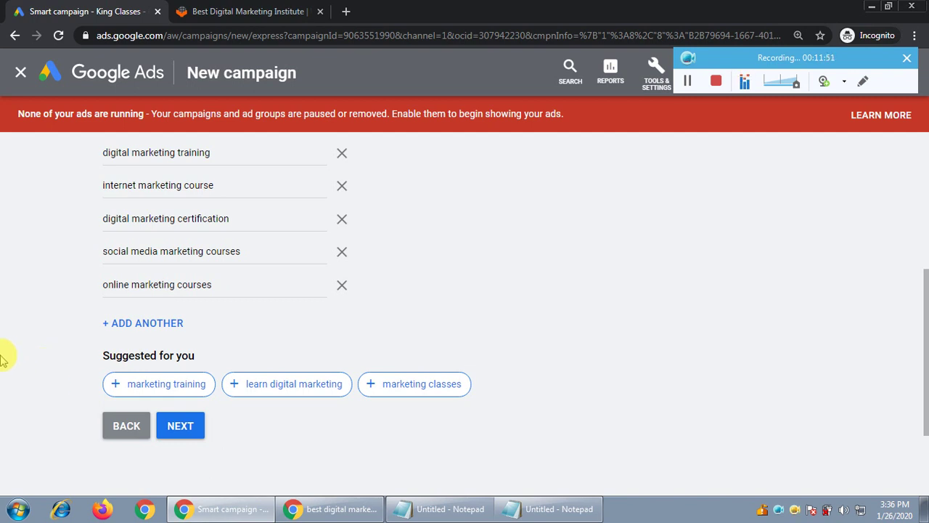
{"action": "scroll", "coordinate": [2, 354], "scroll_direction": "up", "scroll_amount": 2}
{"action": "scroll", "coordinate": [1, 356], "scroll_direction": "down", "scroll_amount": 2}
{"action": "left_click", "coordinate": [183, 426]}
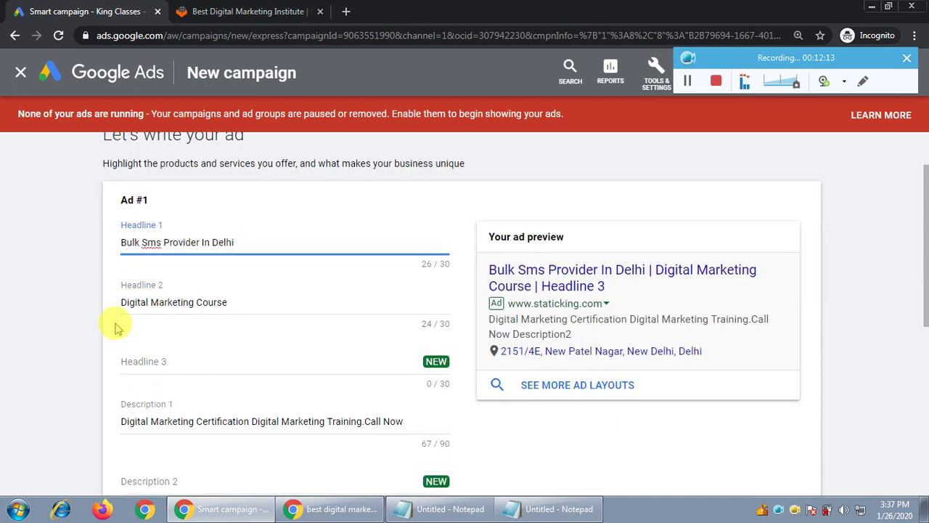
- Replace Headline 1 with "Be Certified Digital Marketer", copied from the ad copy notes in Notepad
{"action": "left_click", "coordinate": [549, 512]}
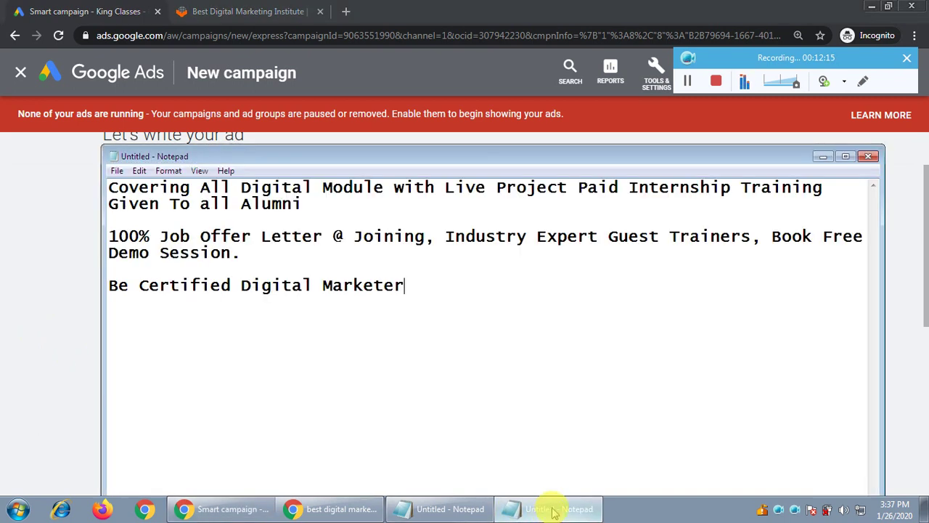
{"action": "left_click_drag", "start_coordinate": [110, 284], "coordinate": [410, 284]}
{"action": "key", "text": "ctrl+c"}
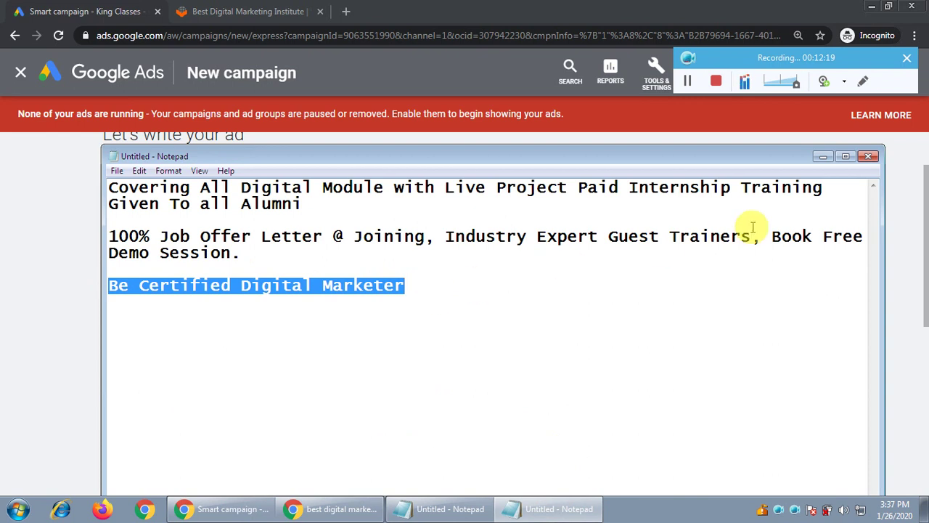
{"action": "left_click", "coordinate": [824, 157]}
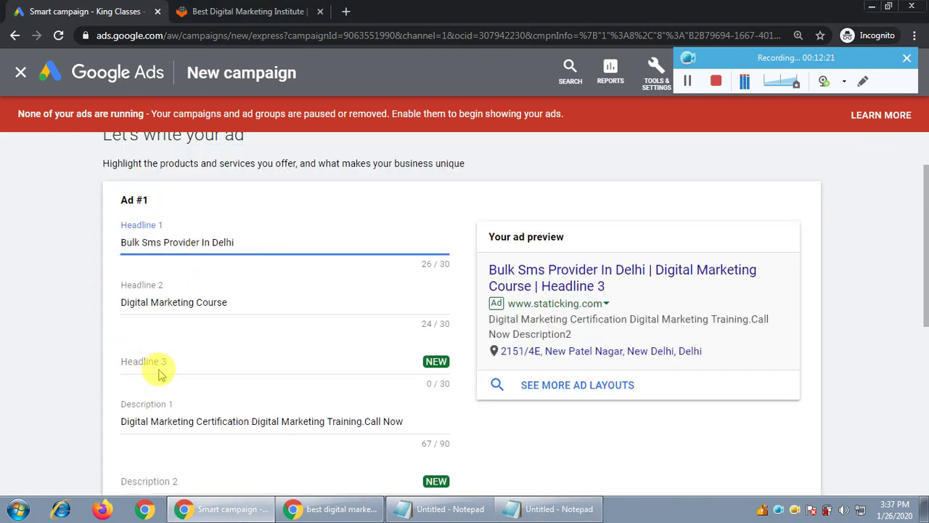
{"action": "triple_click", "coordinate": [235, 306]}
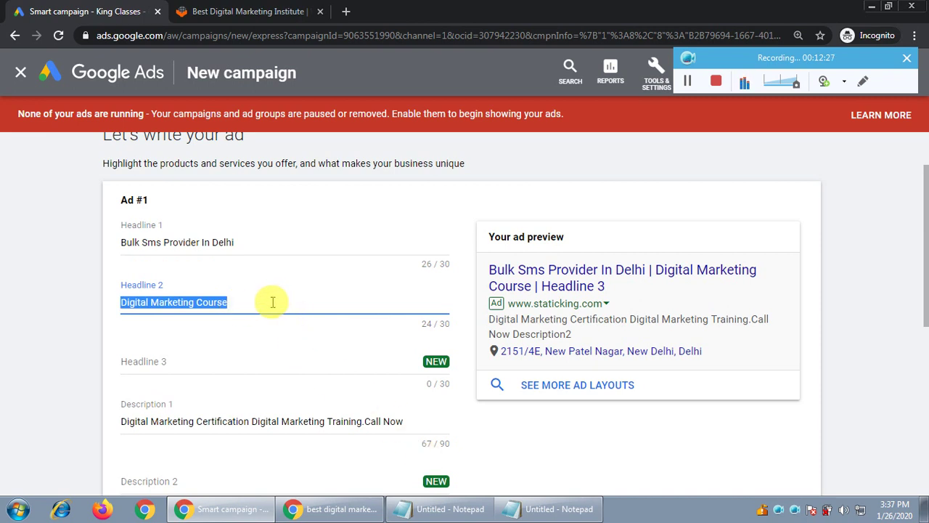
{"action": "triple_click", "coordinate": [246, 244]}
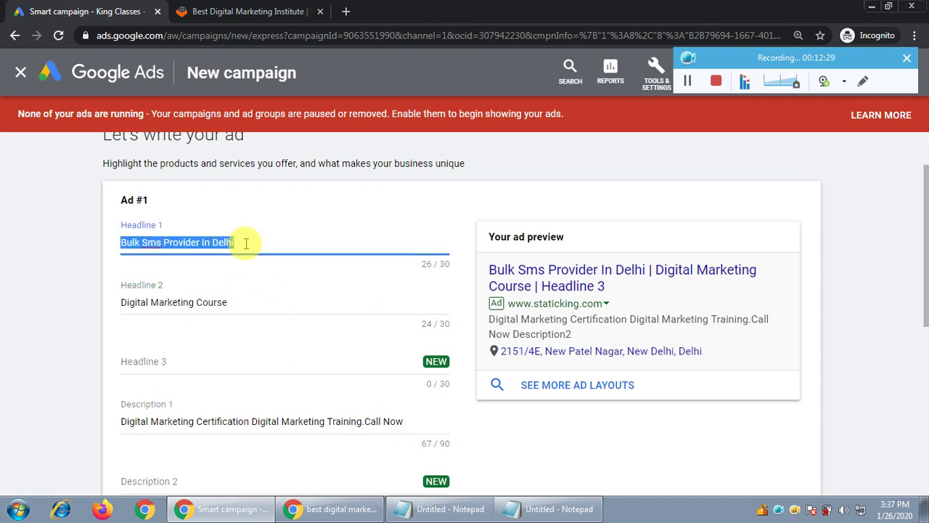
{"action": "key", "text": "ctrl+v"}
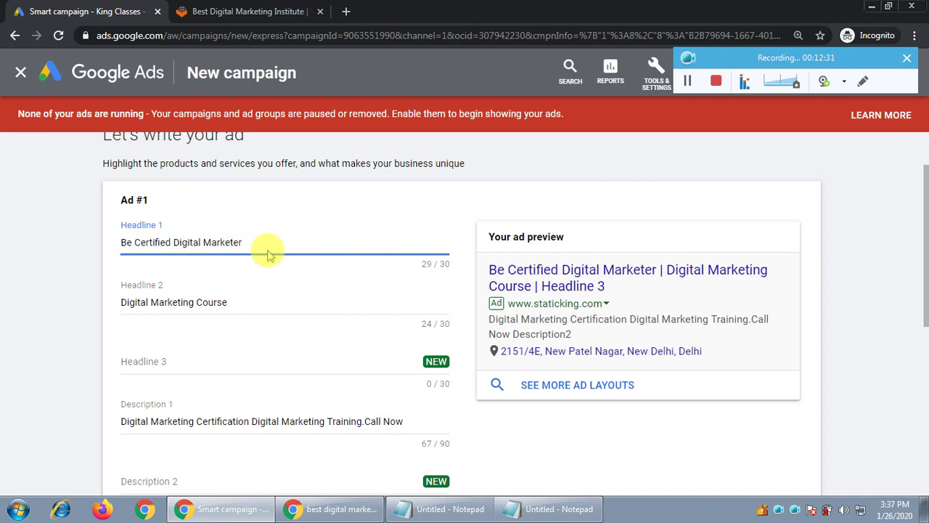
- Replace Headline 1 with the "Digital Marketing Course" text copied from Headline 2
{"action": "triple_click", "coordinate": [244, 303]}
{"action": "key", "text": "ctrl+c"}
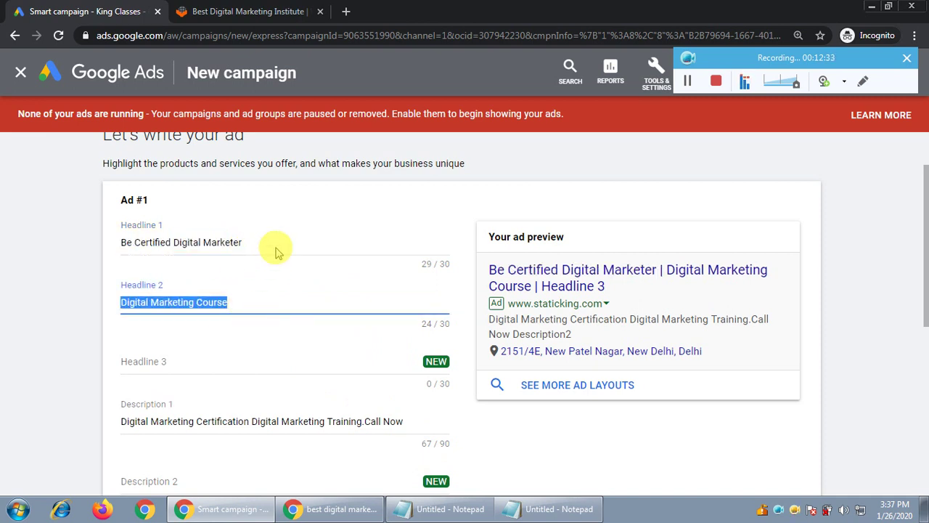
{"action": "triple_click", "coordinate": [276, 243]}
{"action": "key", "text": "ctrl+v"}
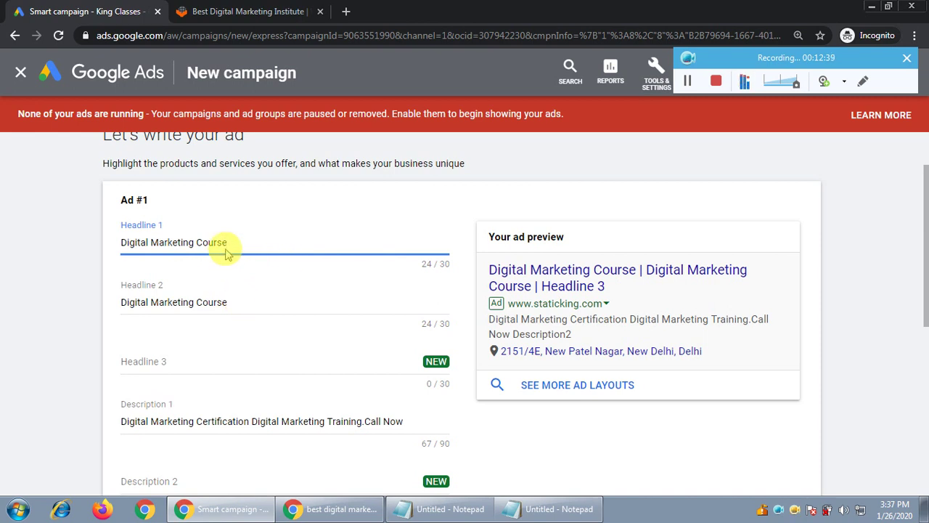
- Replace Headline 2 with "100% Job Placement", taking "100% Job" from the ad copy notes in Notepad
{"action": "triple_click", "coordinate": [244, 304]}
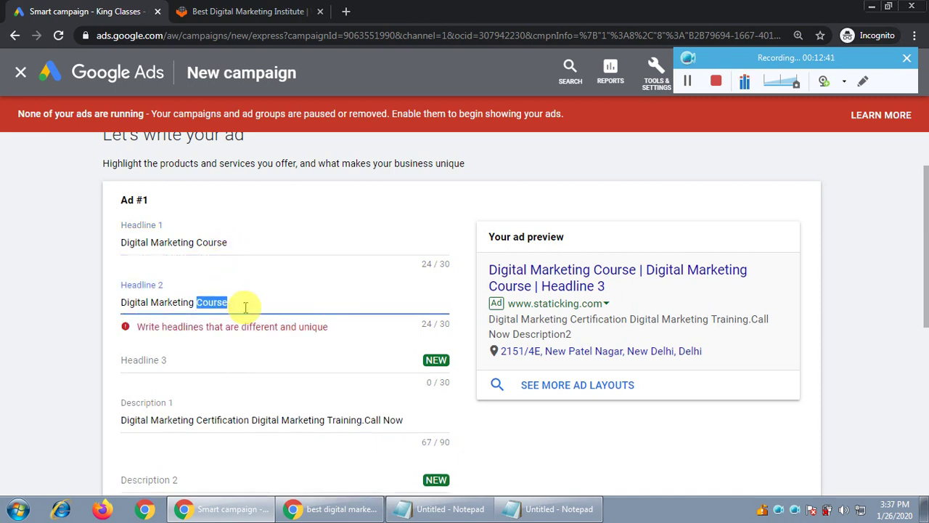
{"action": "key", "text": "BackSpace"}
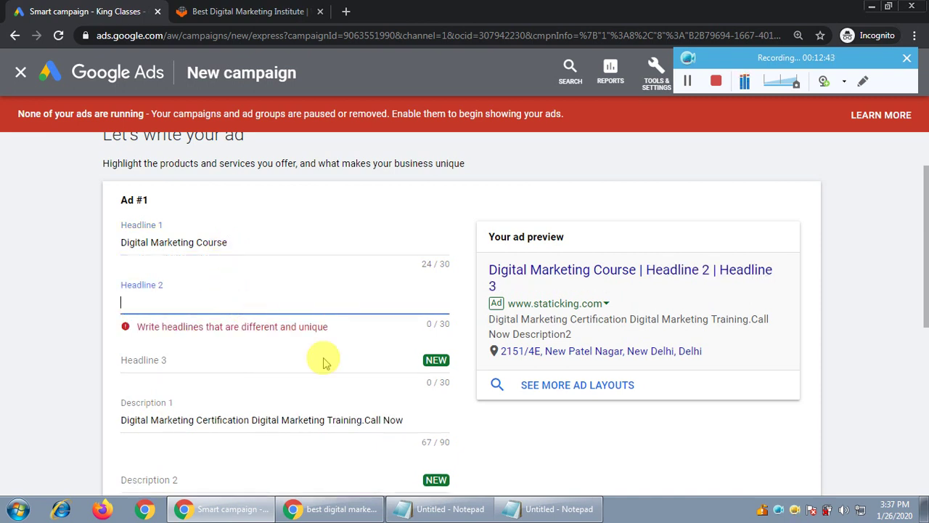
{"action": "left_click", "coordinate": [570, 506]}
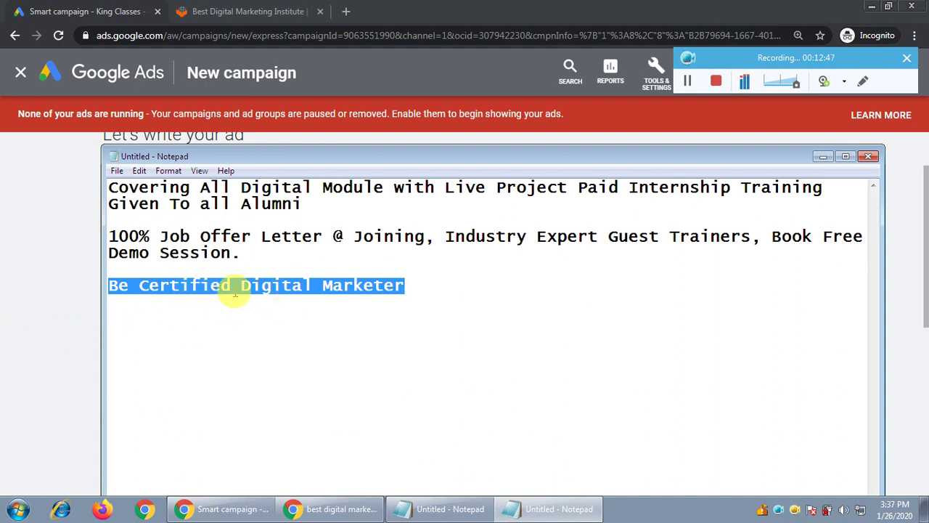
{"action": "left_click_drag", "start_coordinate": [109, 236], "coordinate": [187, 235]}
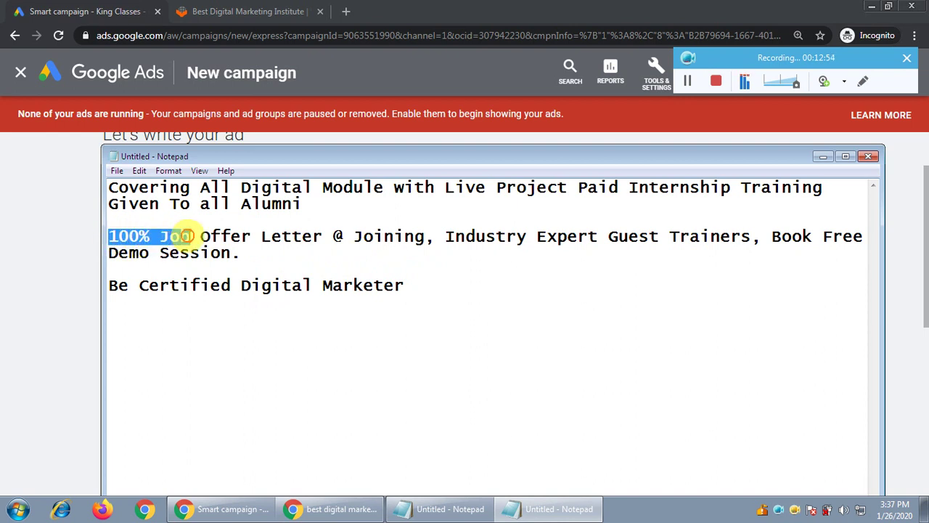
{"action": "left_click", "coordinate": [823, 157]}
{"action": "key", "text": "ctrl+v"}
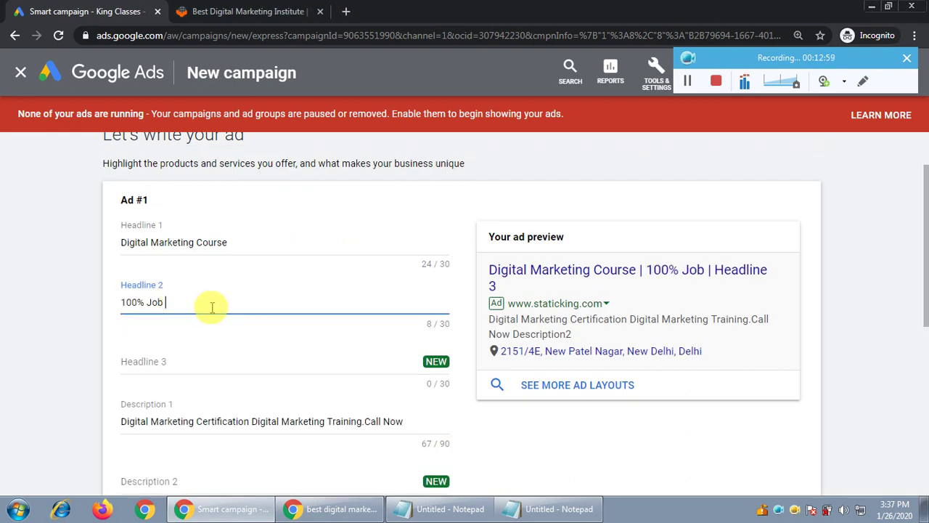
{"action": "type", "text": "Placement"}
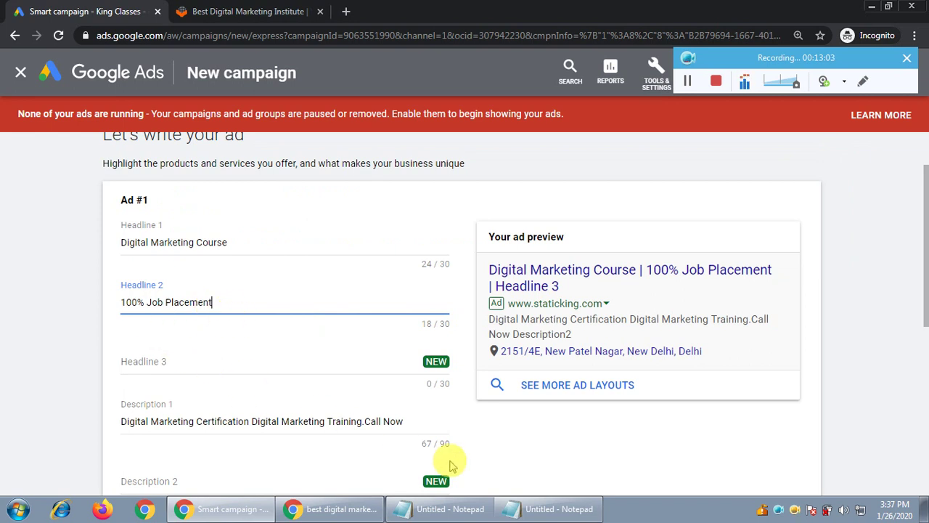
- Look through the Notepad notes and the King Classes website for further ad copy ideas, and return to the ad form
{"action": "left_click", "coordinate": [560, 508]}
{"action": "left_click", "coordinate": [444, 508]}
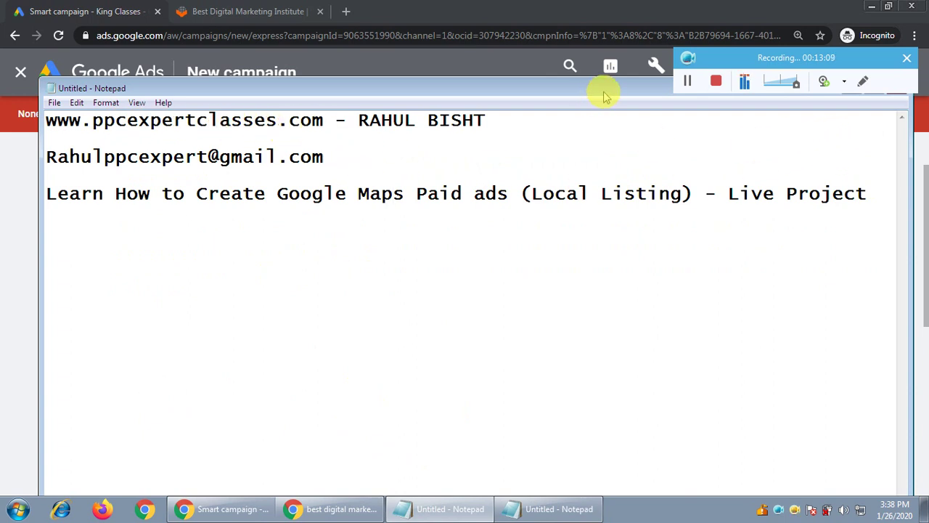
{"action": "left_click_drag", "start_coordinate": [601, 90], "coordinate": [594, 109]}
{"action": "left_click", "coordinate": [844, 108]}
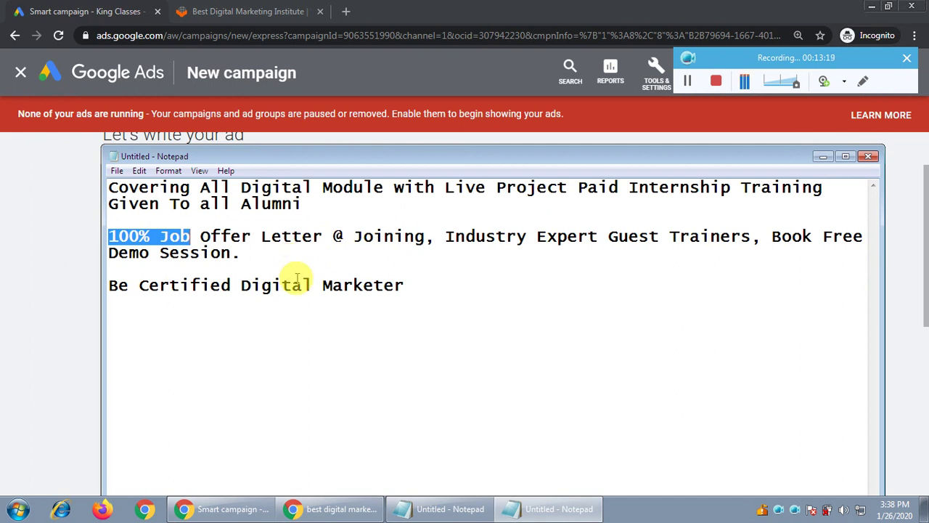
{"action": "left_click", "coordinate": [302, 13]}
{"action": "scroll", "coordinate": [317, 276], "scroll_direction": "up", "scroll_amount": 8}
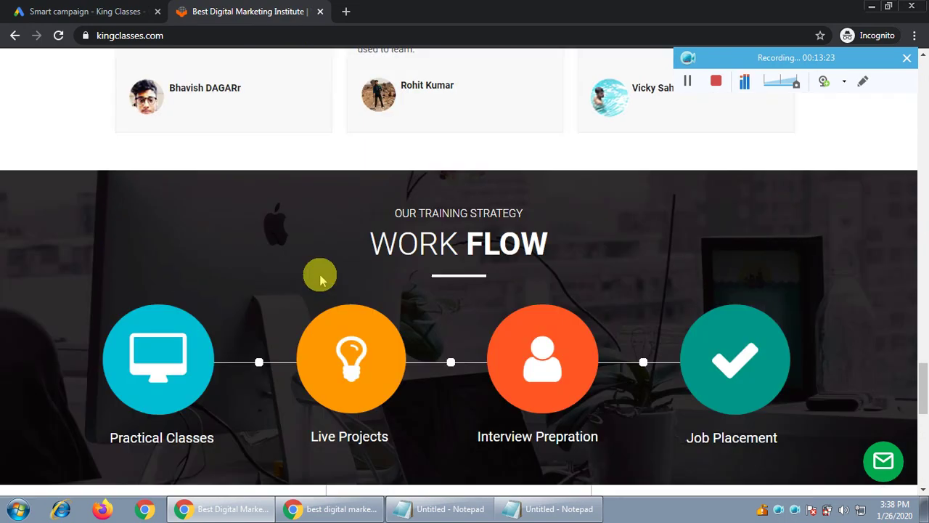
{"action": "scroll", "coordinate": [320, 277], "scroll_direction": "up", "scroll_amount": 15}
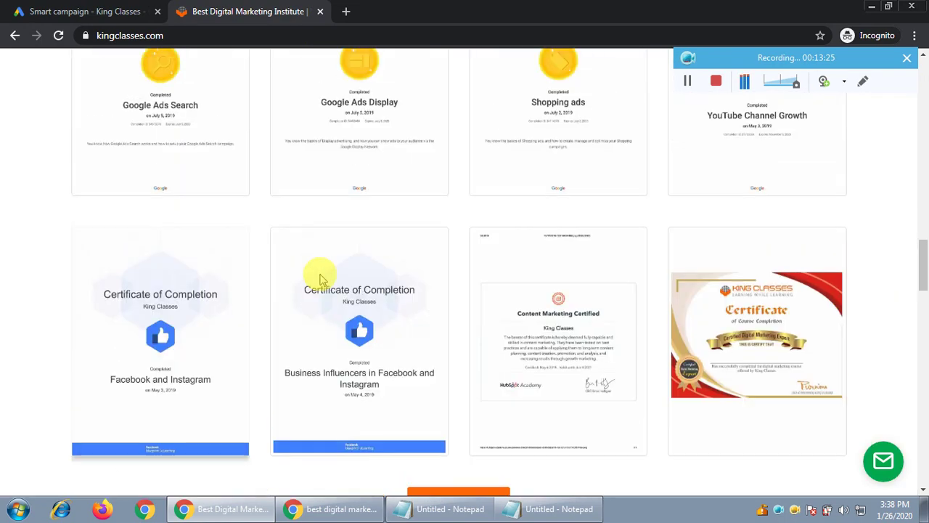
{"action": "scroll", "coordinate": [323, 279], "scroll_direction": "up", "scroll_amount": 15}
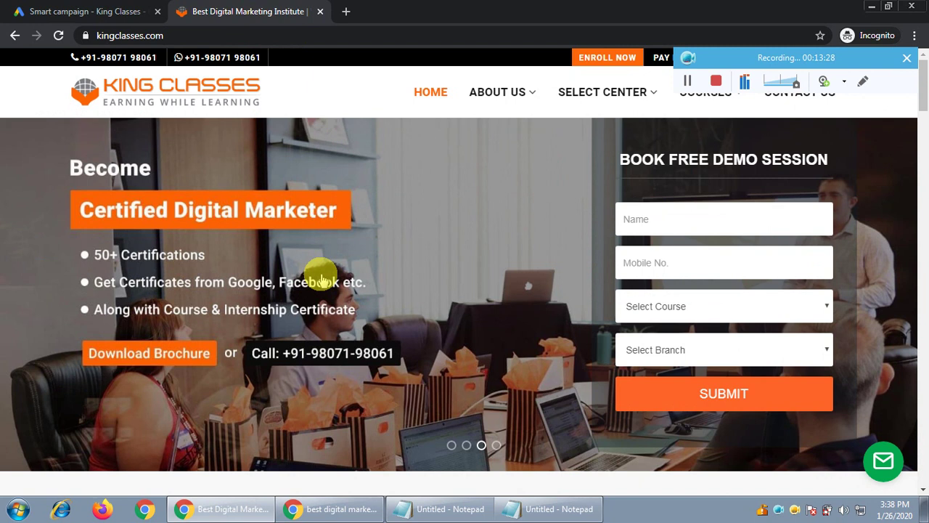
{"action": "left_click", "coordinate": [105, 11]}
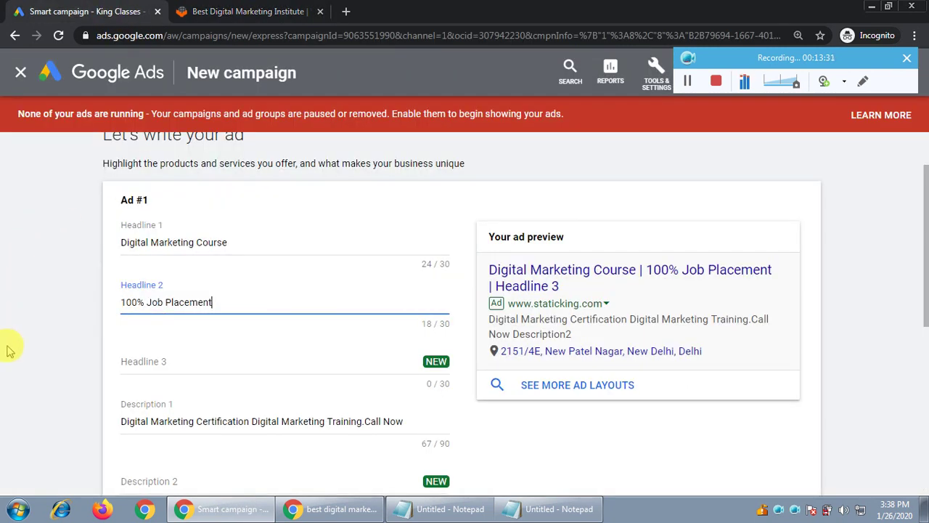
- Replace Description 1 with the notes' line "Covering All Digital Module with Live Project Paid Internship Training Given To all Alumni"
{"action": "scroll", "coordinate": [10, 351], "scroll_direction": "down", "scroll_amount": 2}
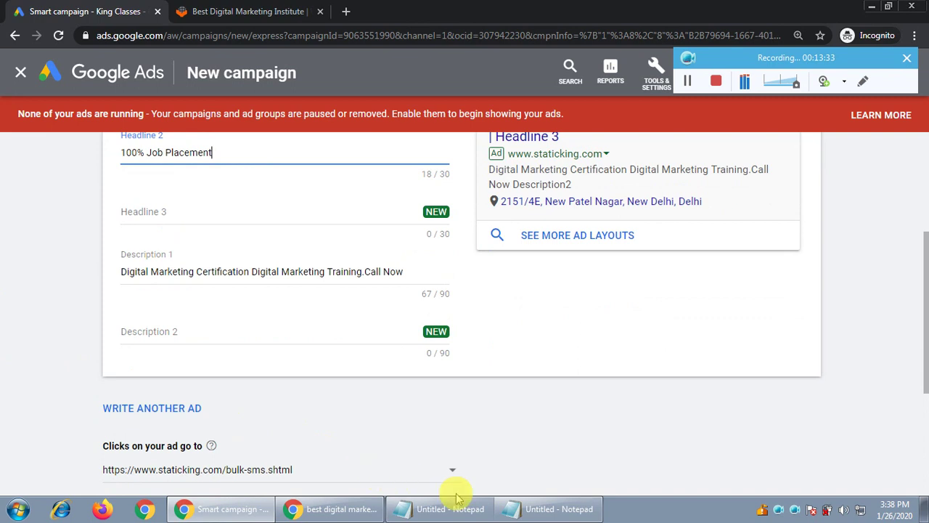
{"action": "left_click", "coordinate": [556, 508]}
{"action": "left_click", "coordinate": [225, 246]}
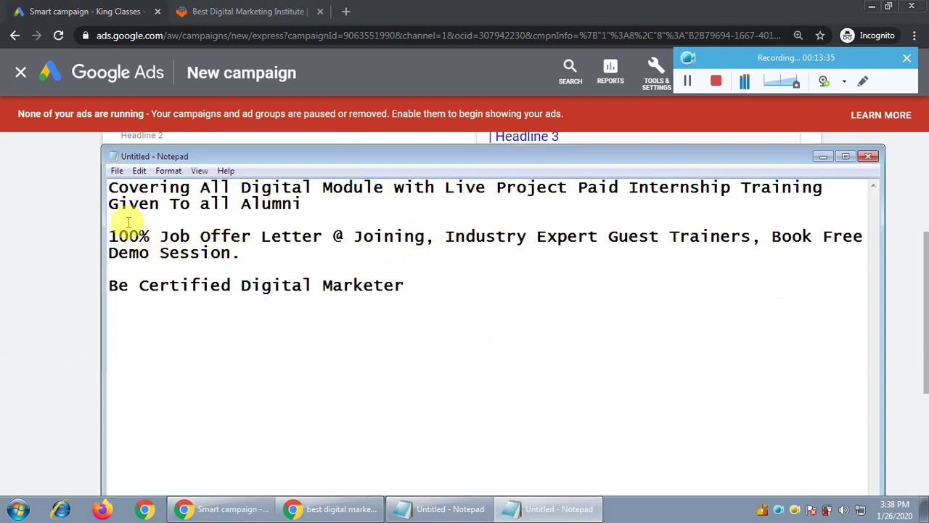
{"action": "left_click_drag", "start_coordinate": [110, 187], "coordinate": [305, 203]}
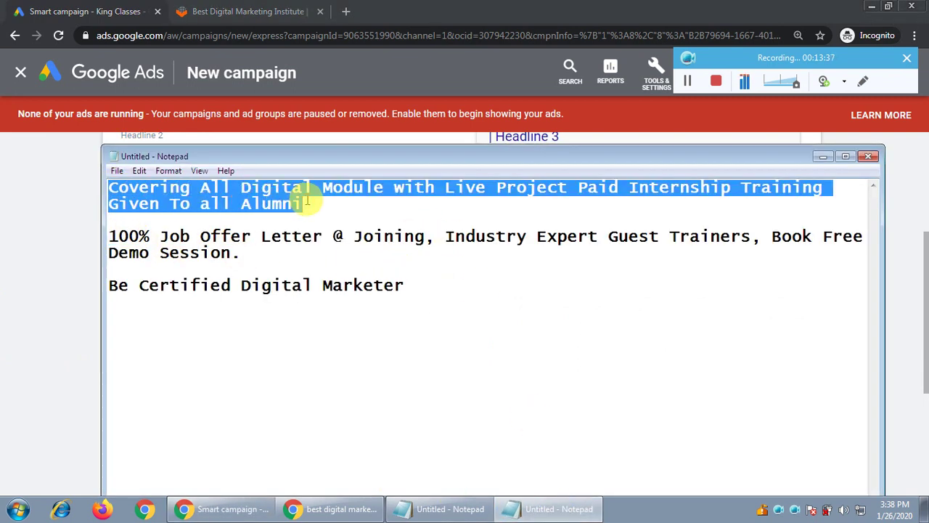
{"action": "left_click", "coordinate": [4, 294]}
{"action": "left_click", "coordinate": [187, 275]}
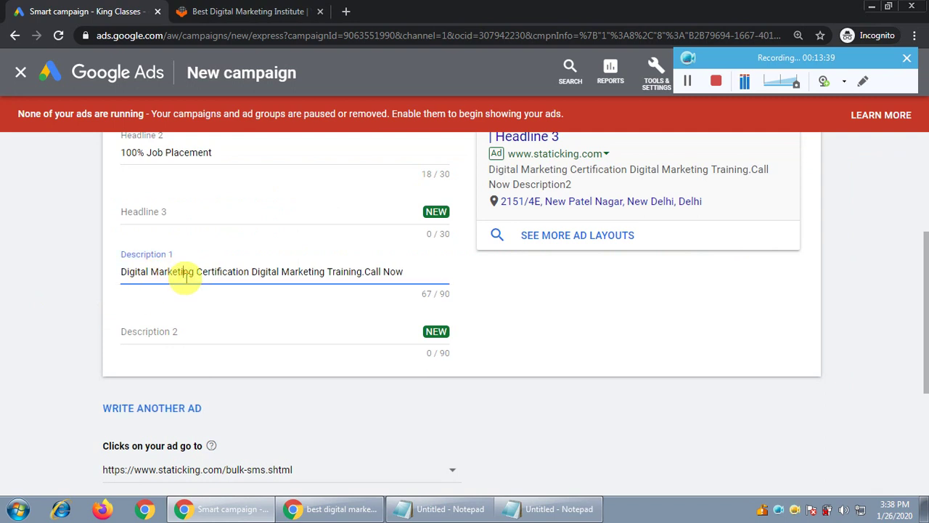
{"action": "key", "text": "ctrl+a"}
{"action": "key", "text": "ctrl+v"}
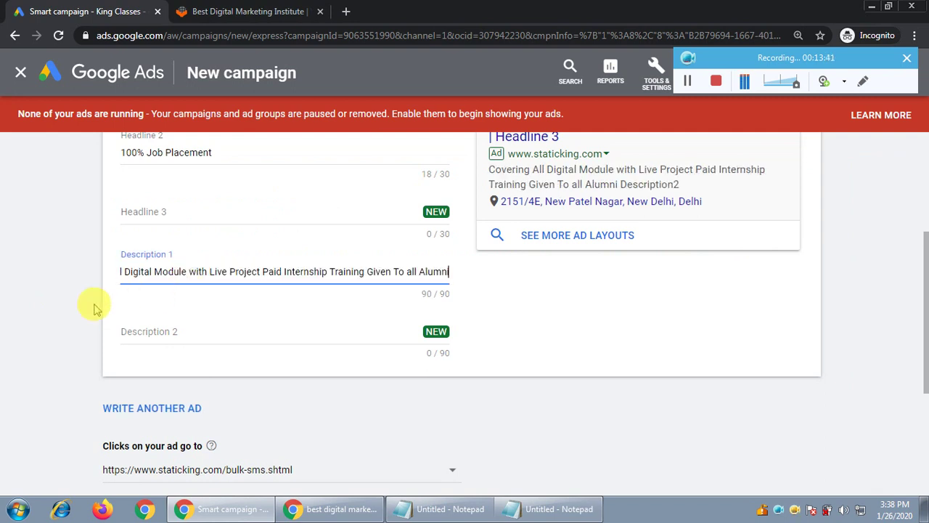
- Fill Description 2 with the notes' line "100% Job Offer Letter @ Joining, Industry Expert Guest Trainers, Book Free Demo Session."
{"action": "left_click", "coordinate": [551, 508]}
{"action": "left_click_drag", "start_coordinate": [110, 236], "coordinate": [240, 254]}
{"action": "key", "text": "ctrl+c"}
{"action": "key", "text": "alt+Tab"}
{"action": "left_click", "coordinate": [155, 328]}
{"action": "key", "text": "ctrl+v"}
{"action": "left_click", "coordinate": [27, 322]}
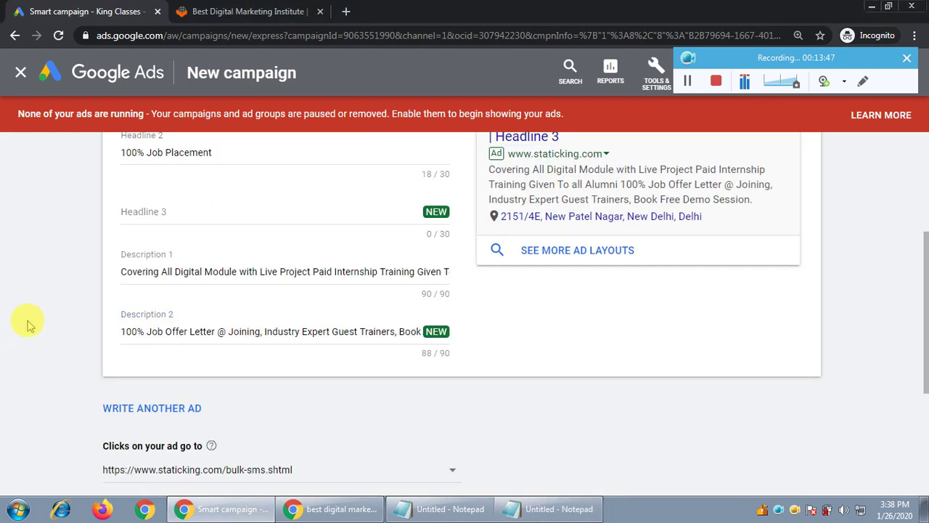
- Review the ad's headlines, both descriptions and the ad preview to decide on a third headline
{"action": "scroll", "coordinate": [29, 323], "scroll_direction": "up", "scroll_amount": 1}
{"action": "scroll", "coordinate": [37, 321], "scroll_direction": "up", "scroll_amount": 1}
{"action": "left_click", "coordinate": [155, 357]}
{"action": "scroll", "coordinate": [11, 319], "scroll_direction": "down", "scroll_amount": 1}
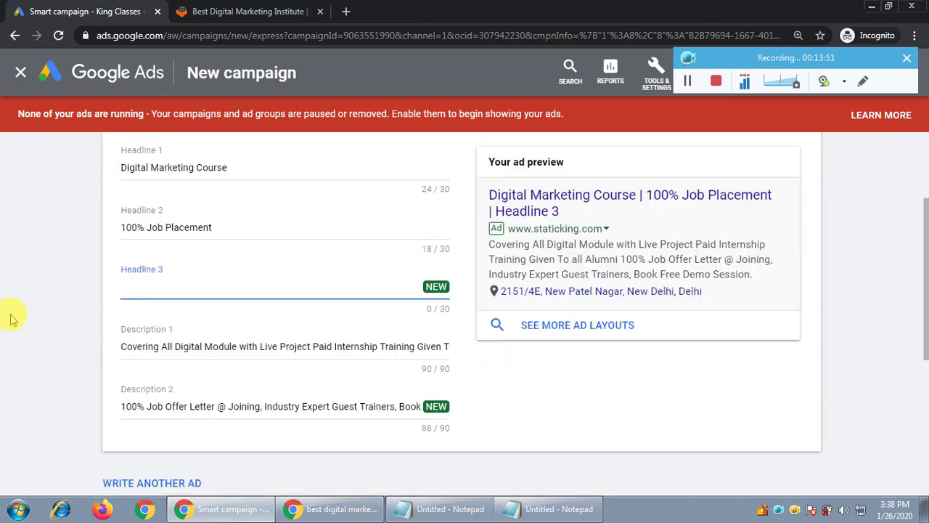
{"action": "scroll", "coordinate": [11, 317], "scroll_direction": "up", "scroll_amount": 1}
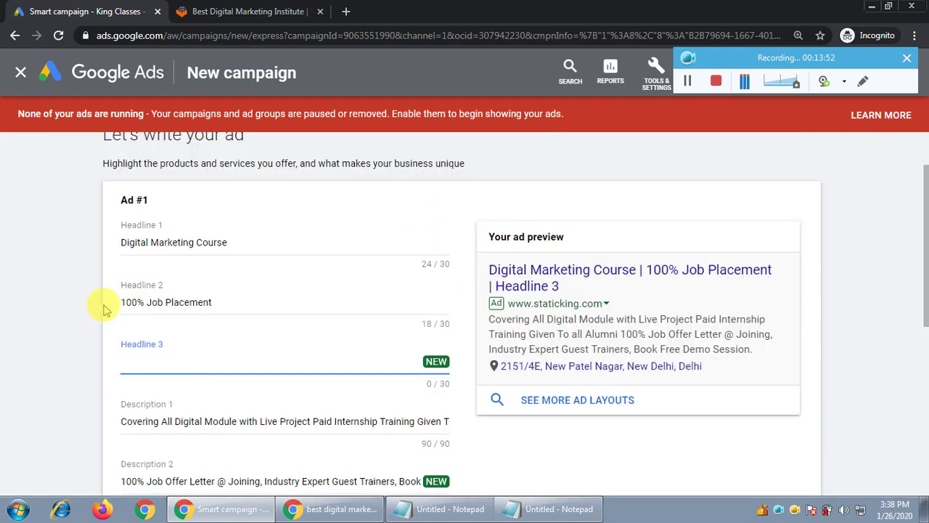
{"action": "triple_click", "coordinate": [167, 300]}
{"action": "key", "text": "BackSpace"}
{"action": "scroll", "coordinate": [67, 323], "scroll_direction": "down", "scroll_amount": 1}
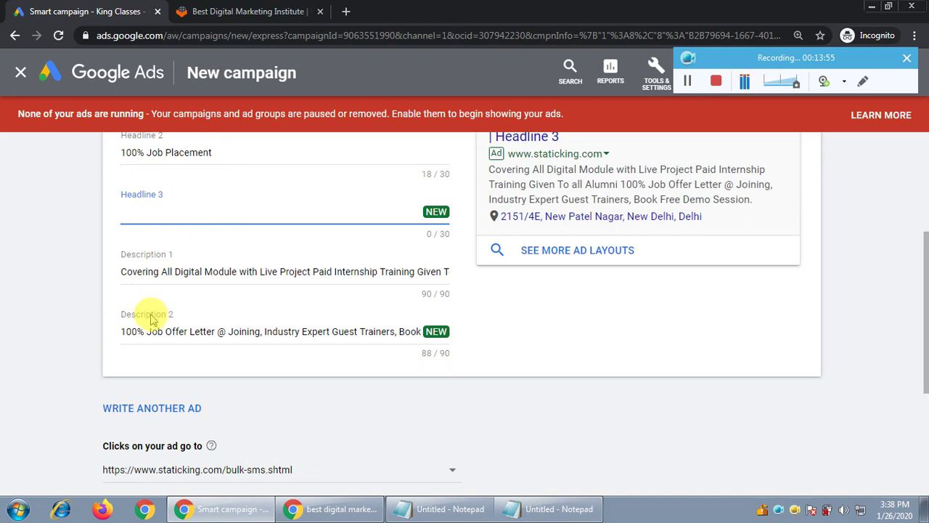
{"action": "scroll", "coordinate": [11, 354], "scroll_direction": "up", "scroll_amount": 1}
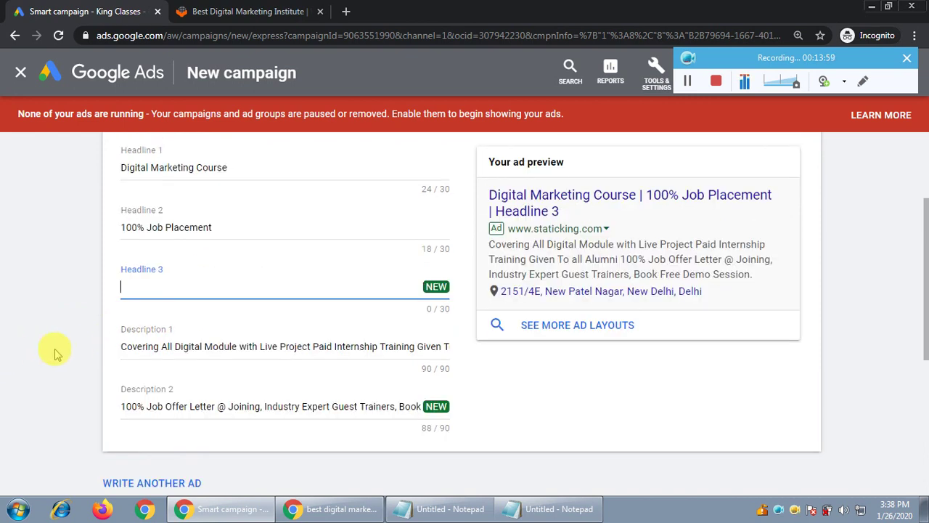
{"action": "scroll", "coordinate": [91, 283], "scroll_direction": "up", "scroll_amount": 1}
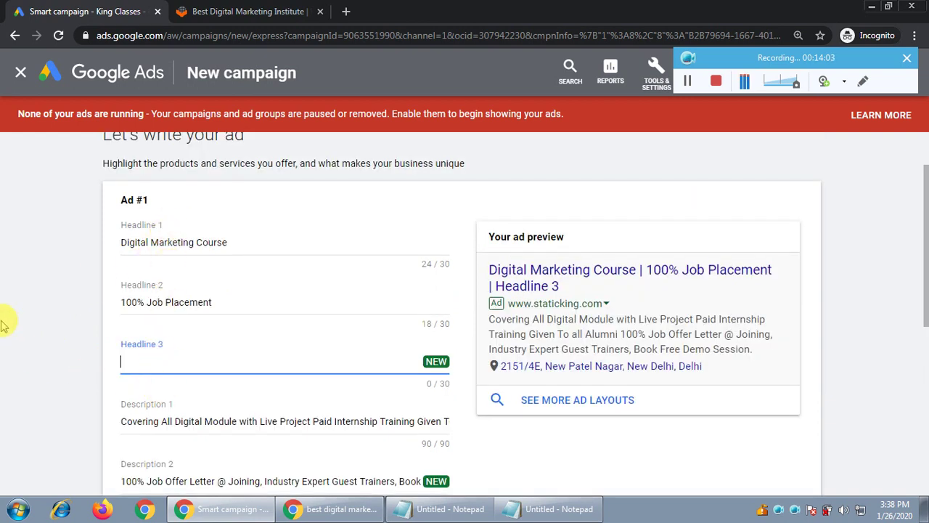
{"action": "scroll", "coordinate": [4, 325], "scroll_direction": "down", "scroll_amount": 1}
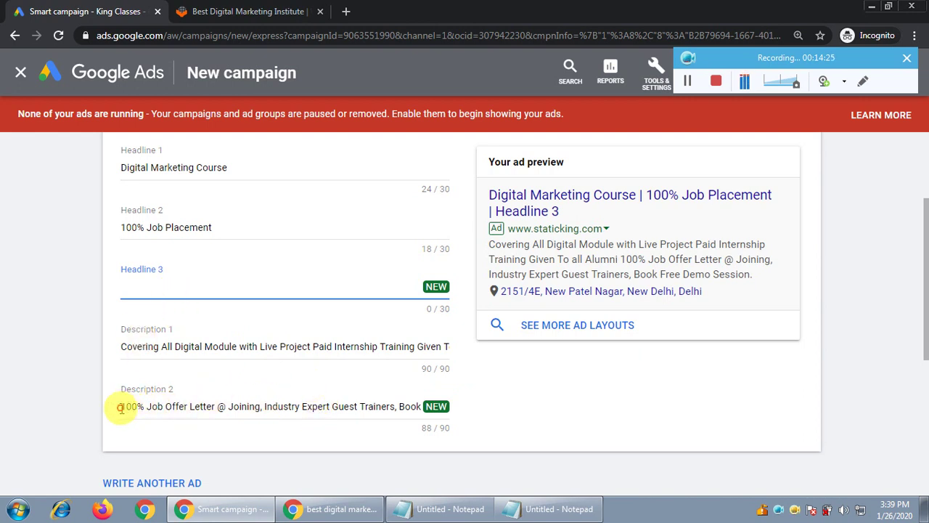
- Fill Headline 3 with "100% Job Offer Letter" copied from Description 2, and check the ad preview
{"action": "left_click_drag", "start_coordinate": [120, 407], "coordinate": [215, 407]}
{"action": "key", "text": "ctrl+c"}
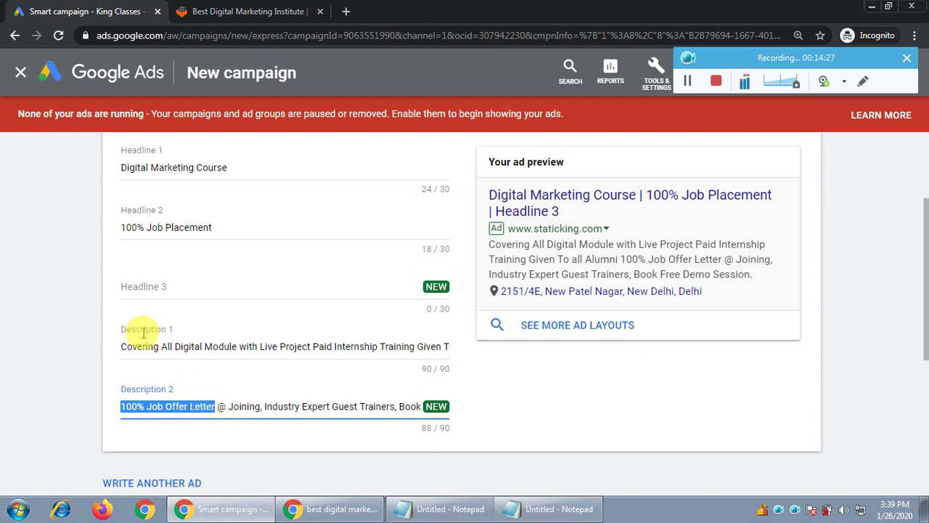
{"action": "left_click", "coordinate": [152, 285]}
{"action": "key", "text": "ctrl+v"}
{"action": "left_click", "coordinate": [21, 305]}
{"action": "scroll", "coordinate": [18, 307], "scroll_direction": "up", "scroll_amount": 1}
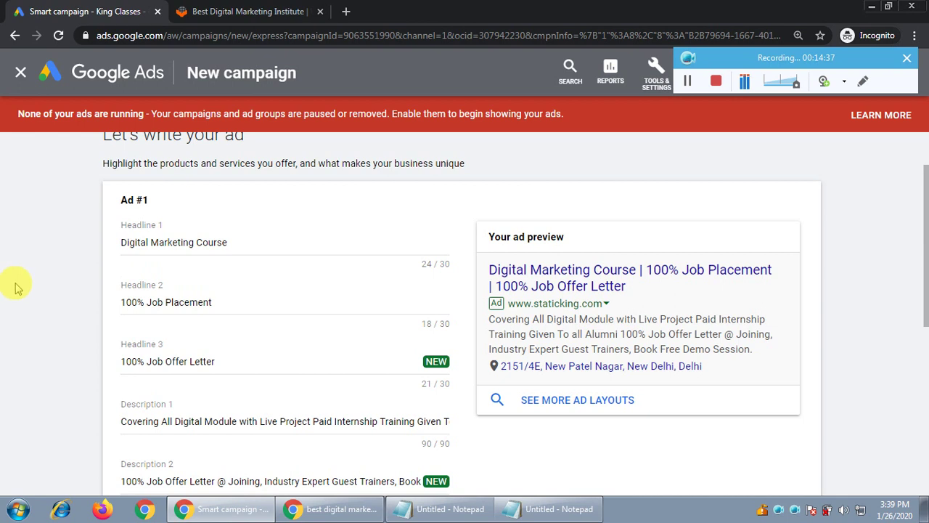
{"action": "scroll", "coordinate": [162, 373], "scroll_direction": "down", "scroll_amount": 2}
{"action": "scroll", "coordinate": [181, 291], "scroll_direction": "up", "scroll_amount": 1}
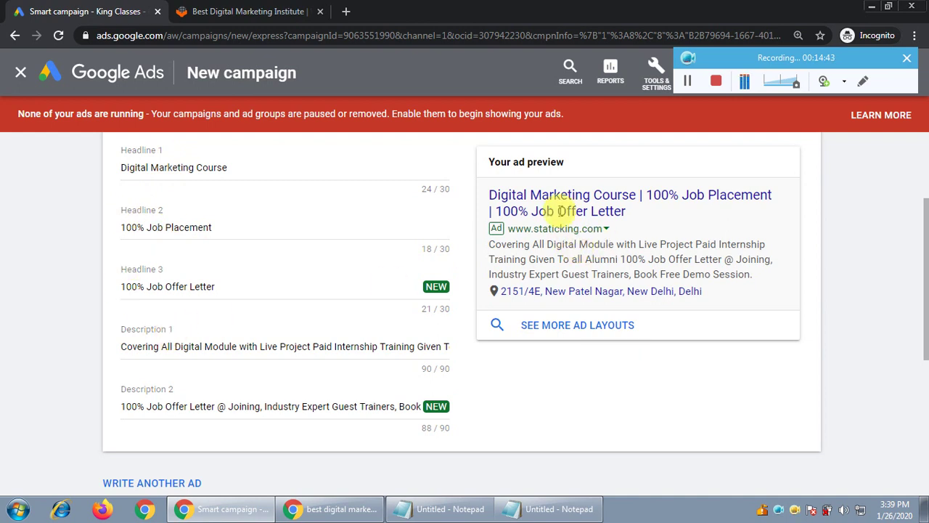
- Open the additional ad layouts and examine the desktop and mobile previews for Google Search and Google Maps
{"action": "left_click", "coordinate": [590, 328]}
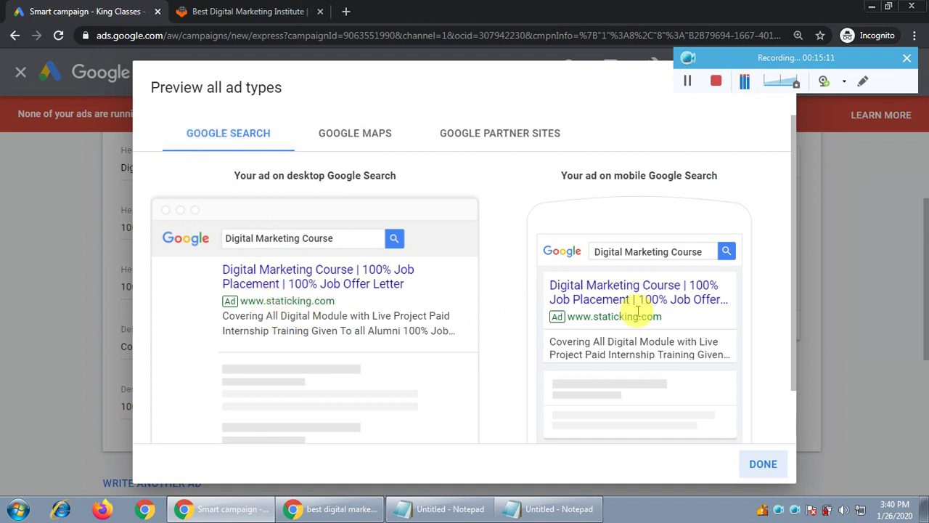
{"action": "left_click", "coordinate": [384, 138]}
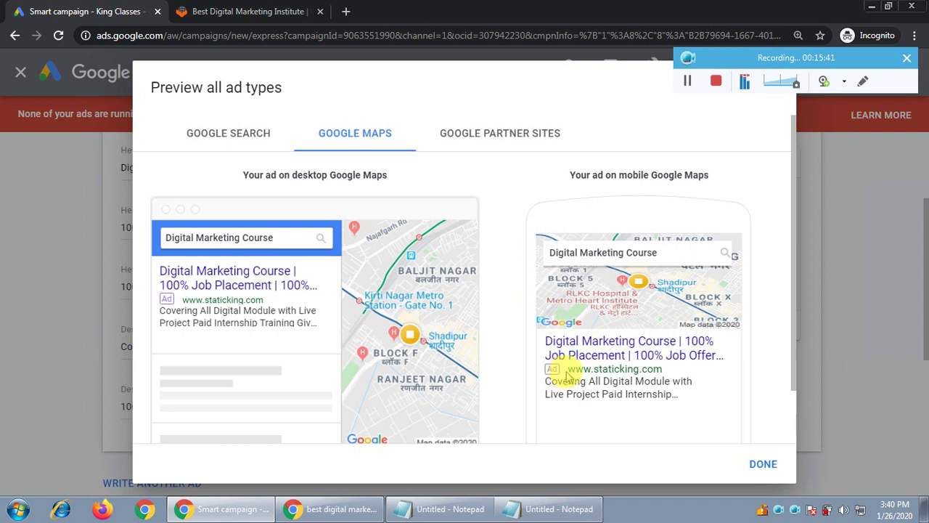
{"action": "left_click_drag", "start_coordinate": [618, 174], "coordinate": [712, 178]}
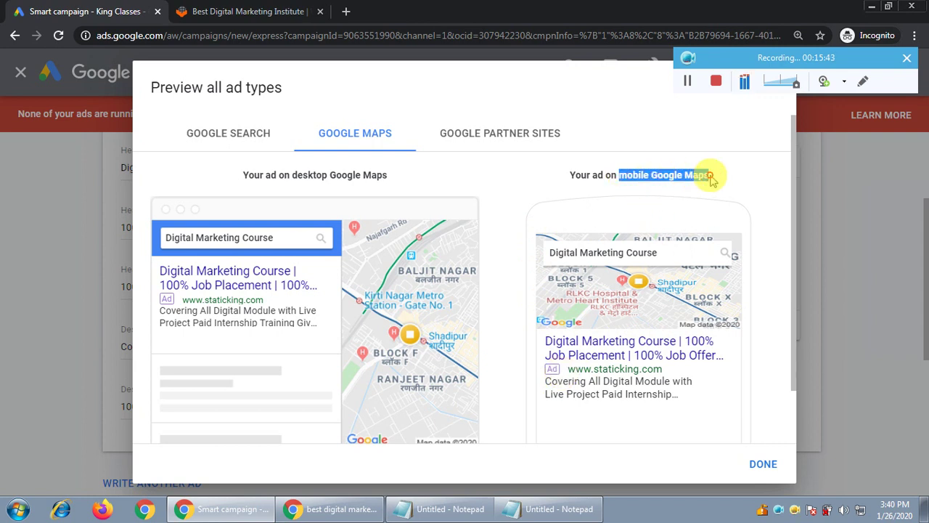
{"action": "left_click_drag", "start_coordinate": [293, 175], "coordinate": [387, 178]}
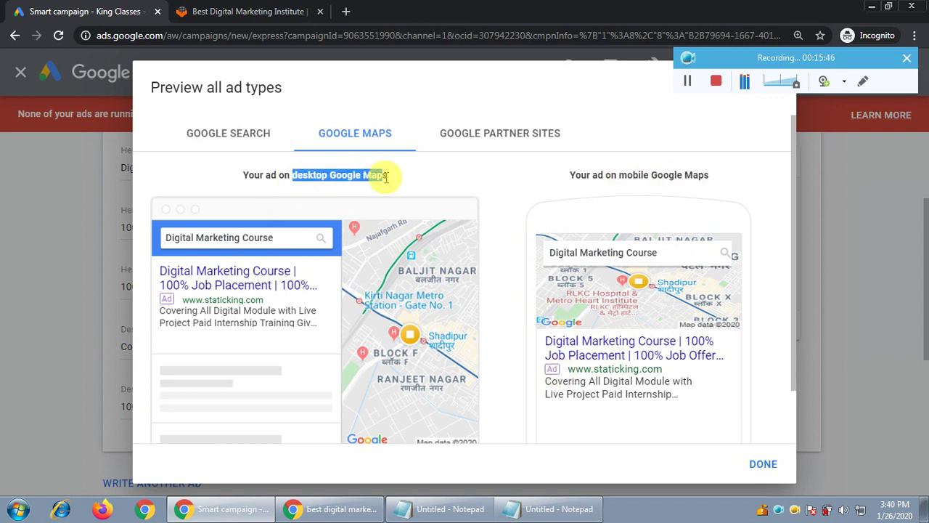
- Compare the Maps preview with the sponsored listings and map pins in the "best digital marketing course in delhi" results, and return to the preview
{"action": "left_click", "coordinate": [334, 510]}
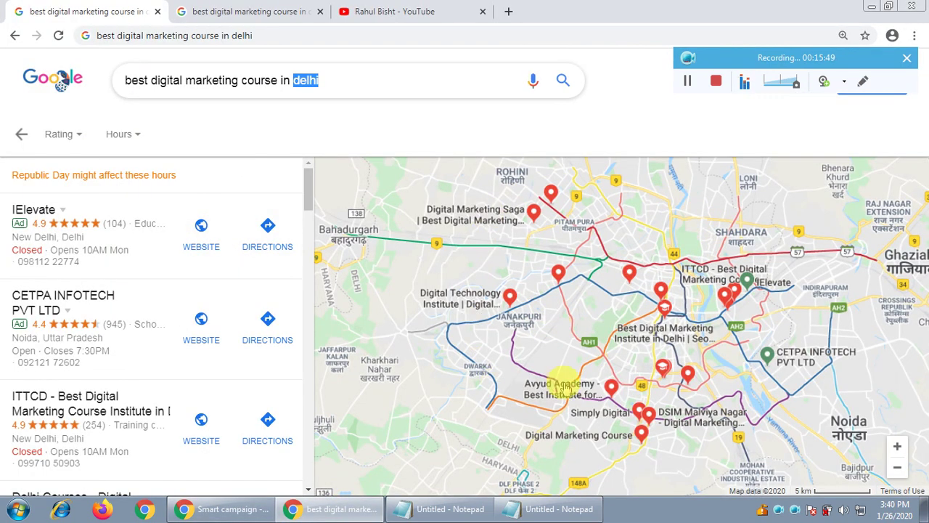
{"action": "mouse_move", "coordinate": [26, 231]}
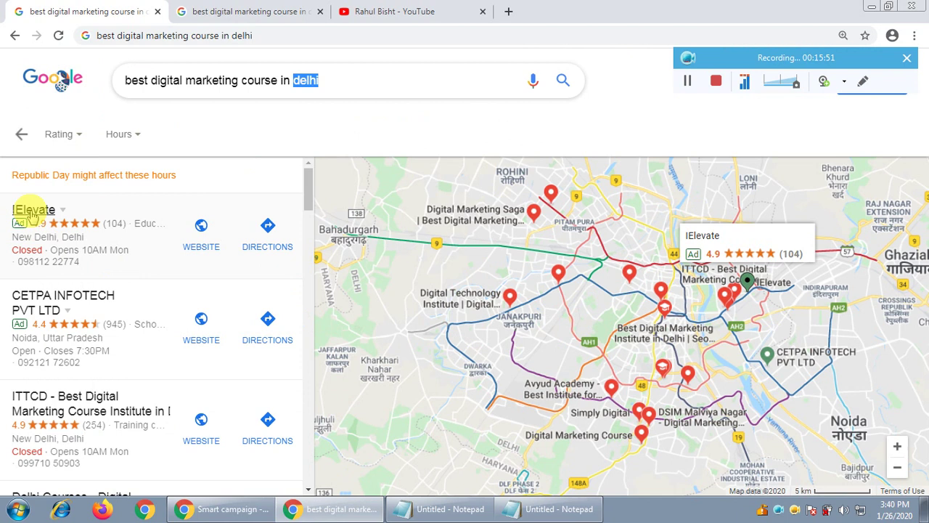
{"action": "mouse_move", "coordinate": [748, 283]}
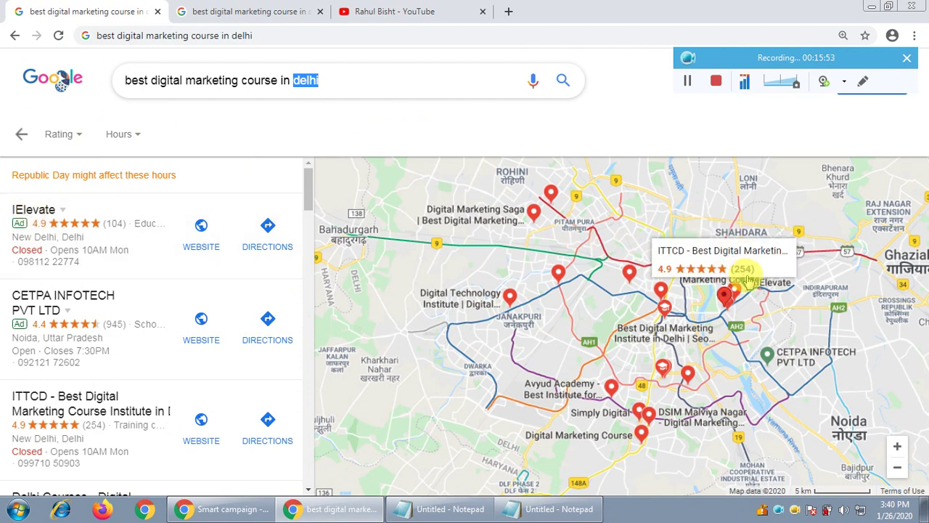
{"action": "mouse_move", "coordinate": [769, 360]}
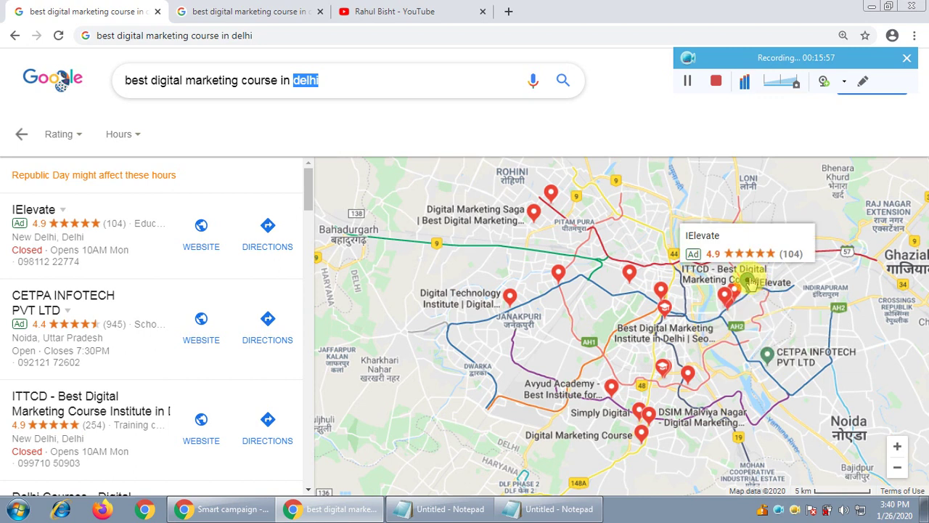
{"action": "mouse_move", "coordinate": [87, 305]}
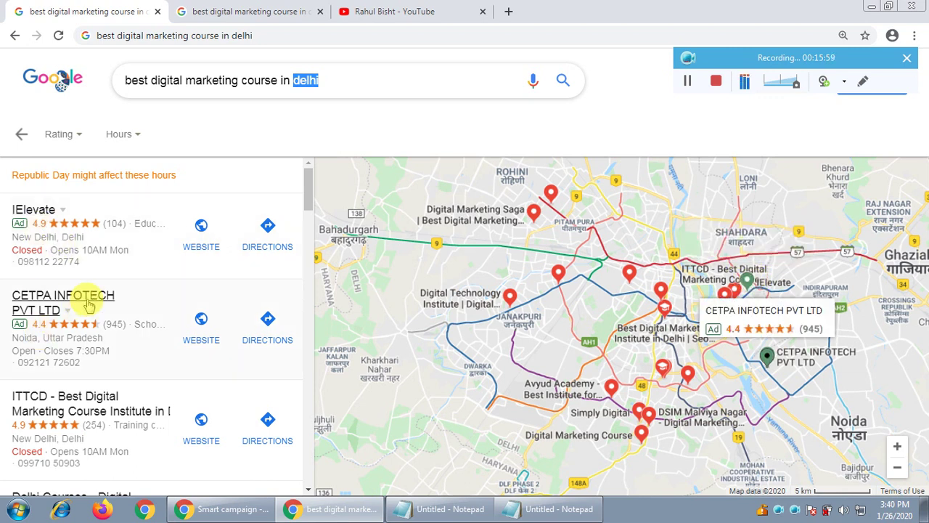
{"action": "left_click", "coordinate": [244, 507]}
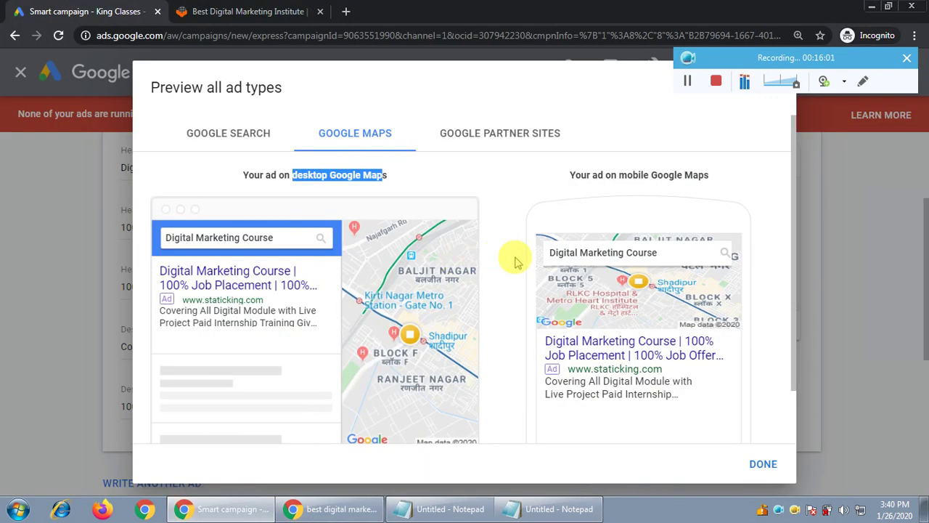
- Examine the desktop and mobile ad previews for Google Partner Sites and close the layout preview
{"action": "left_click", "coordinate": [506, 138]}
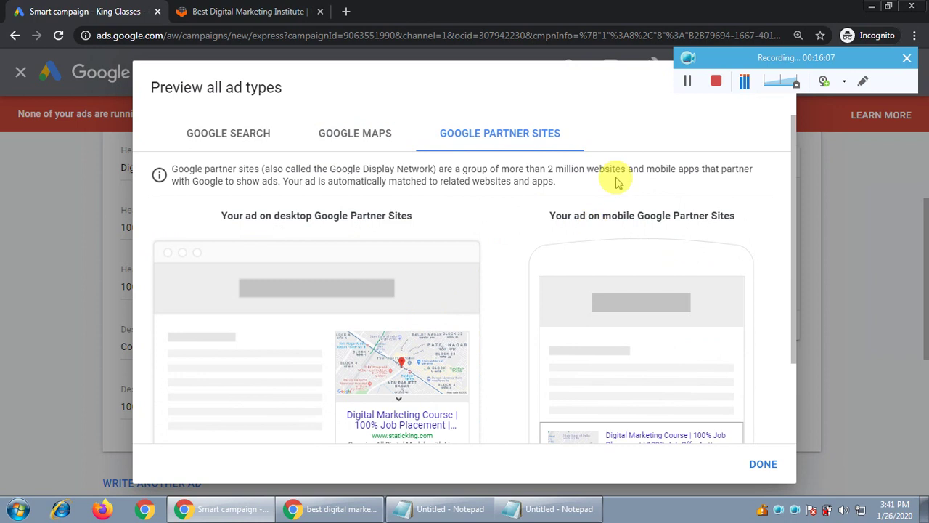
{"action": "left_click_drag", "start_coordinate": [546, 168], "coordinate": [626, 168]}
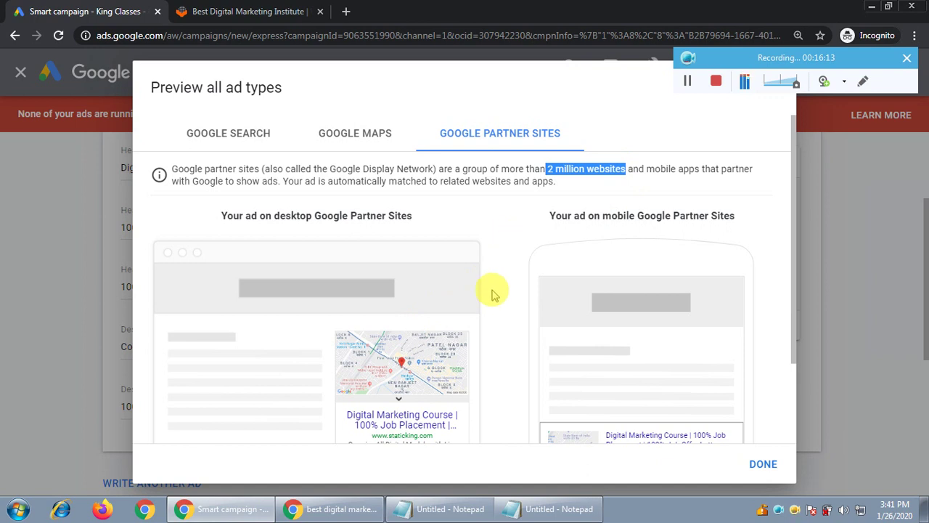
{"action": "scroll", "coordinate": [497, 287], "scroll_direction": "down", "scroll_amount": 1}
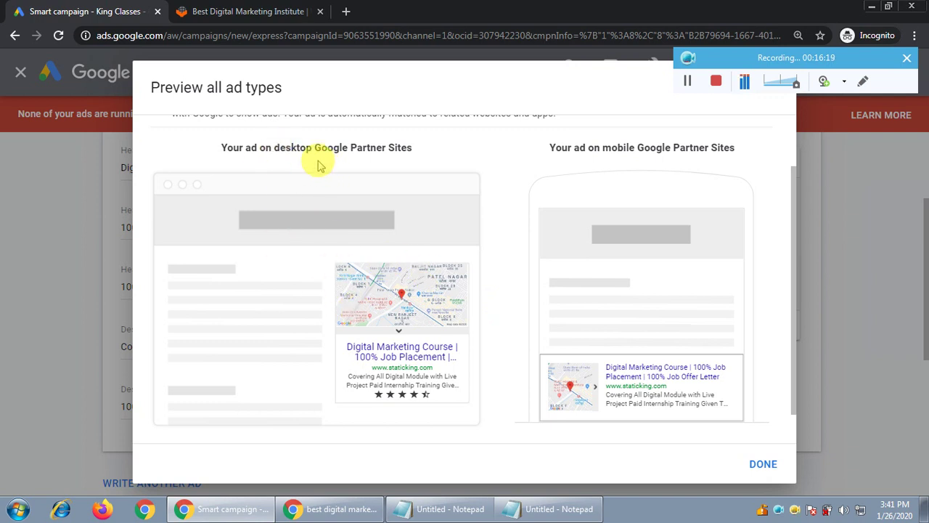
{"action": "scroll", "coordinate": [518, 315], "scroll_direction": "up", "scroll_amount": 1}
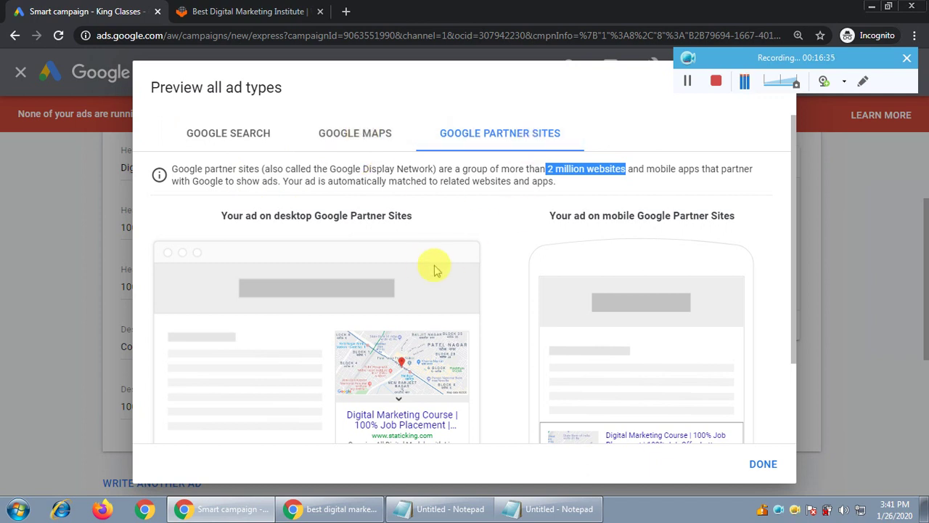
{"action": "left_click", "coordinate": [763, 464]}
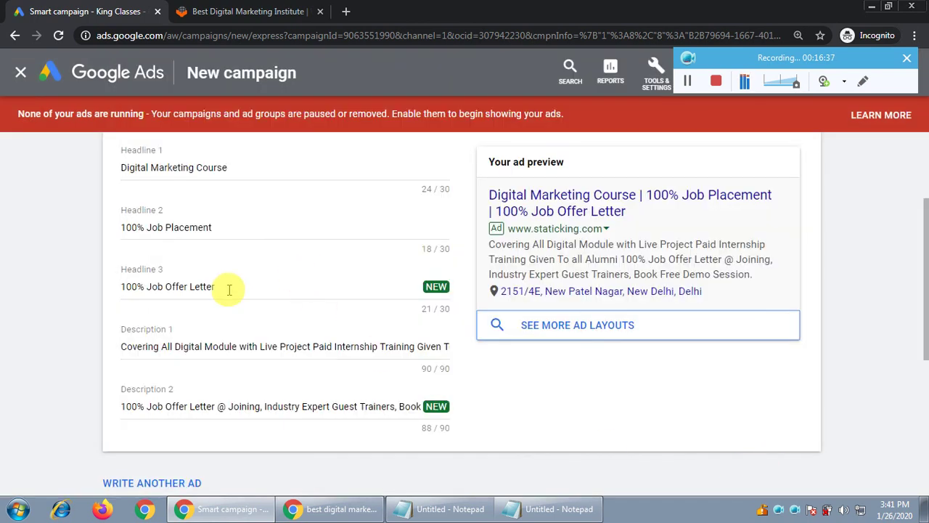
{"action": "scroll", "coordinate": [2, 280], "scroll_direction": "down", "scroll_amount": 1}
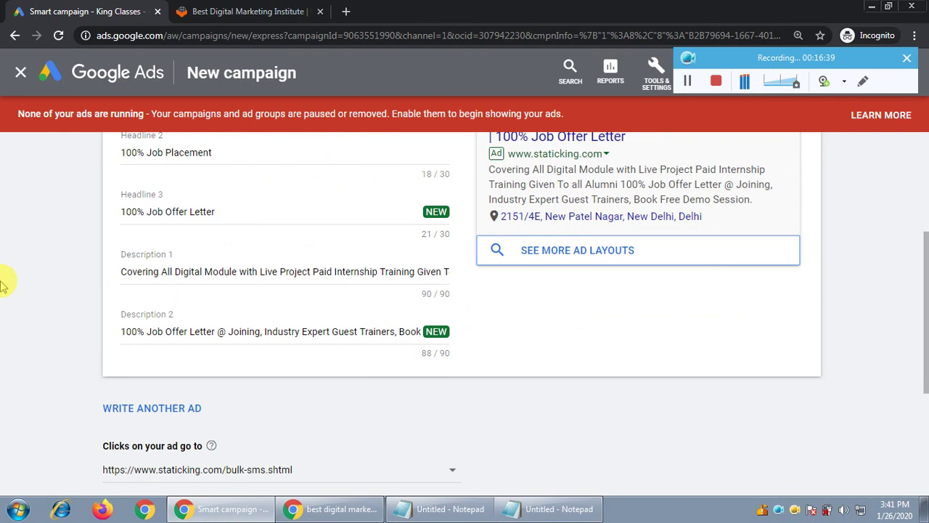
{"action": "scroll", "coordinate": [2, 283], "scroll_direction": "down", "scroll_amount": 1}
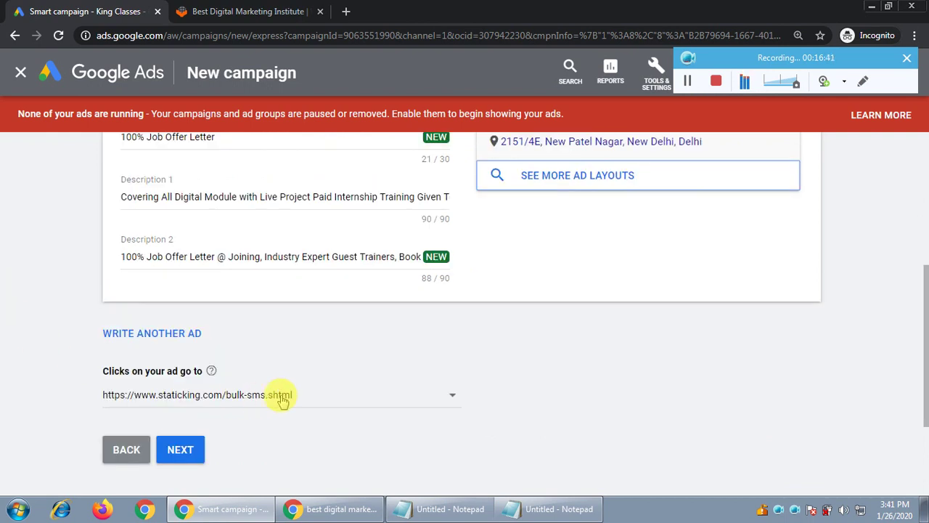
{"action": "left_click", "coordinate": [226, 13]}
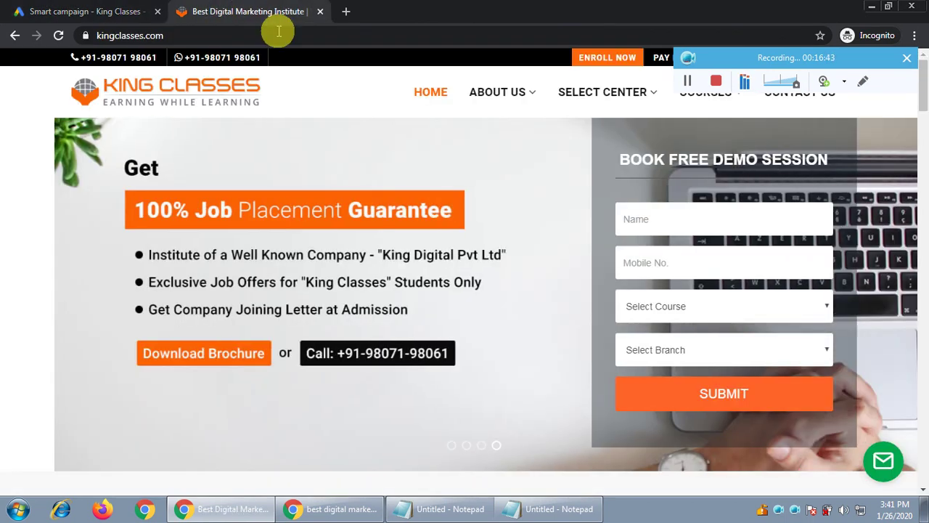
{"action": "left_click", "coordinate": [246, 35]}
{"action": "key", "text": "ctrl+c"}
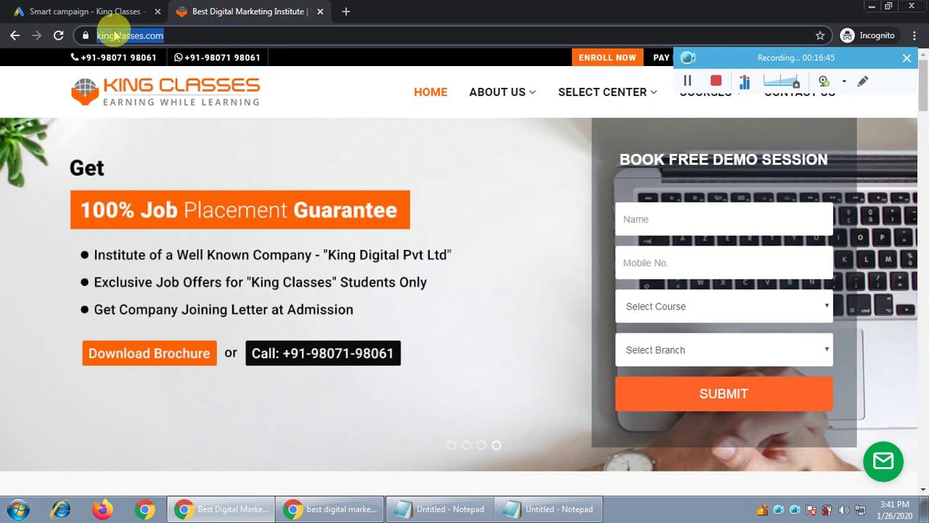
{"action": "left_click", "coordinate": [100, 11]}
{"action": "left_click", "coordinate": [339, 401]}
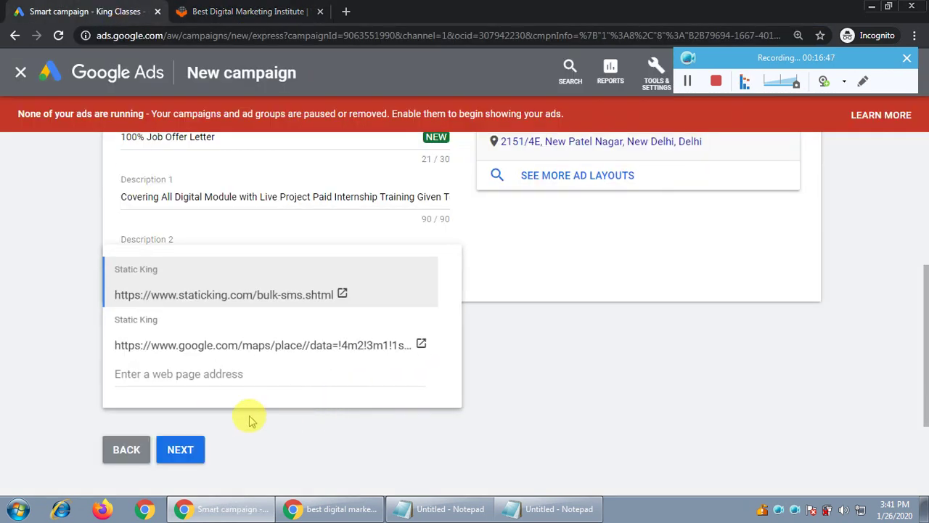
{"action": "left_click", "coordinate": [184, 371]}
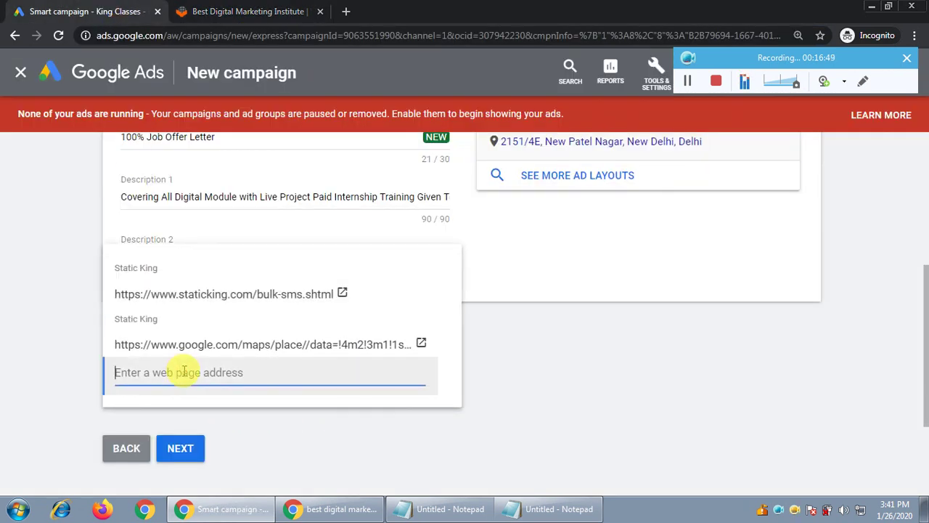
{"action": "key", "text": "ctrl+v"}
{"action": "key", "text": "Return"}
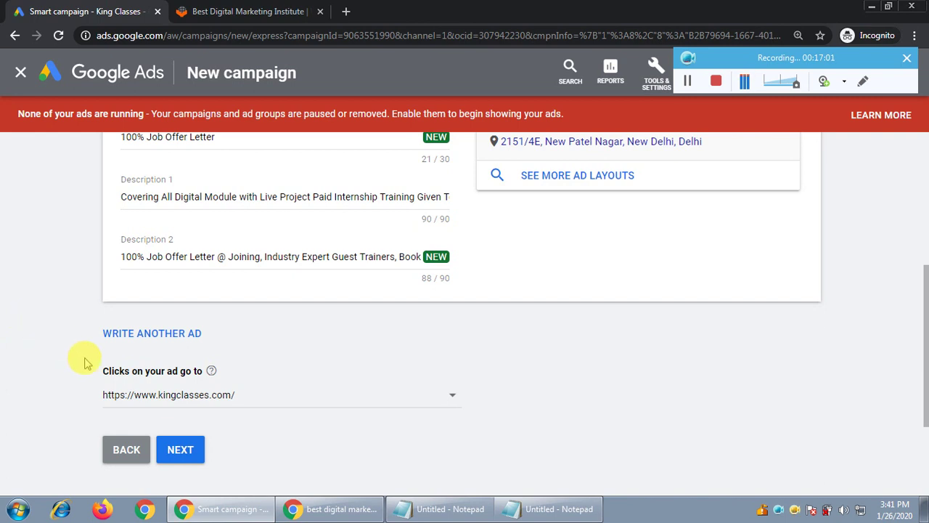
{"action": "left_click", "coordinate": [185, 451]}
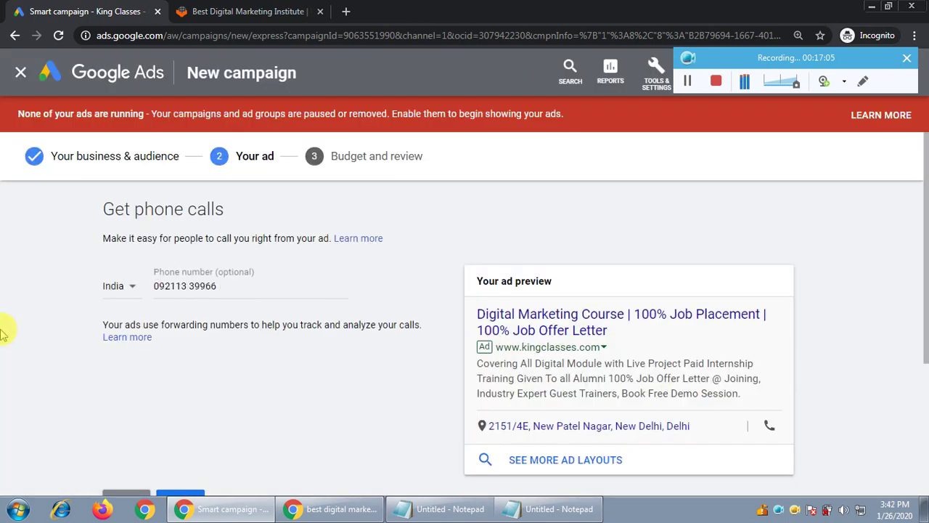
- Clear the prefilled phone number from the ad's phone call settings
{"action": "left_click", "coordinate": [242, 281]}
{"action": "key", "text": "ctrl+a"}
{"action": "key", "text": "BackSpace"}
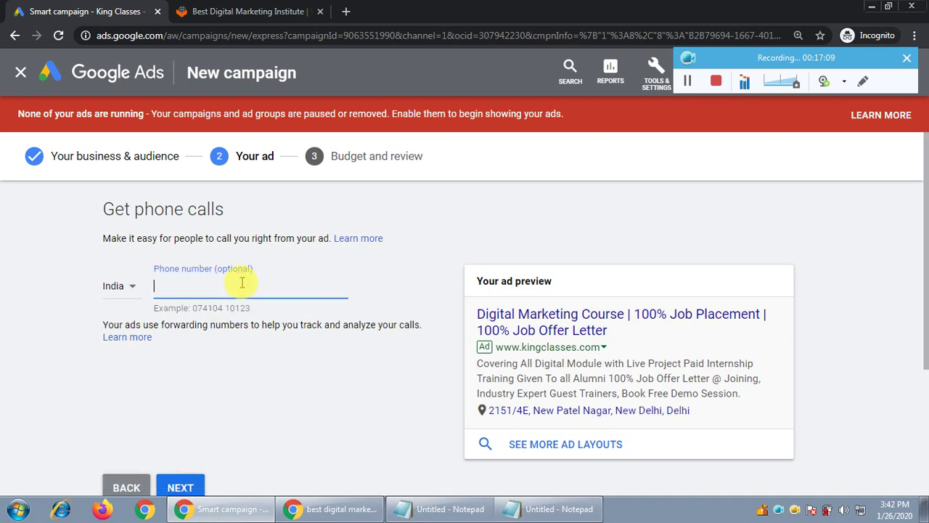
- Find the contact section on the King Classes website and copy the mobile number without its country code
{"action": "left_click", "coordinate": [243, 12]}
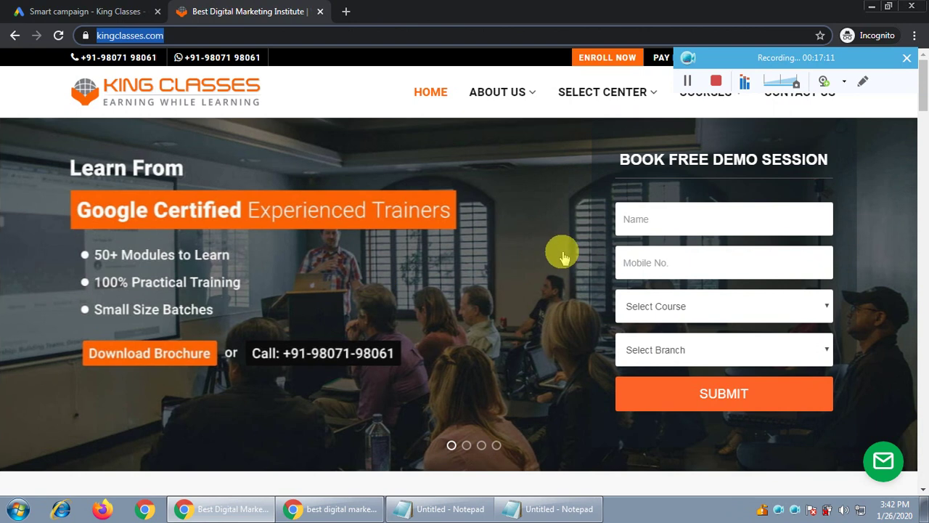
{"action": "scroll", "coordinate": [559, 254], "scroll_direction": "down", "scroll_amount": 15}
{"action": "scroll", "coordinate": [565, 259], "scroll_direction": "down", "scroll_amount": 18}
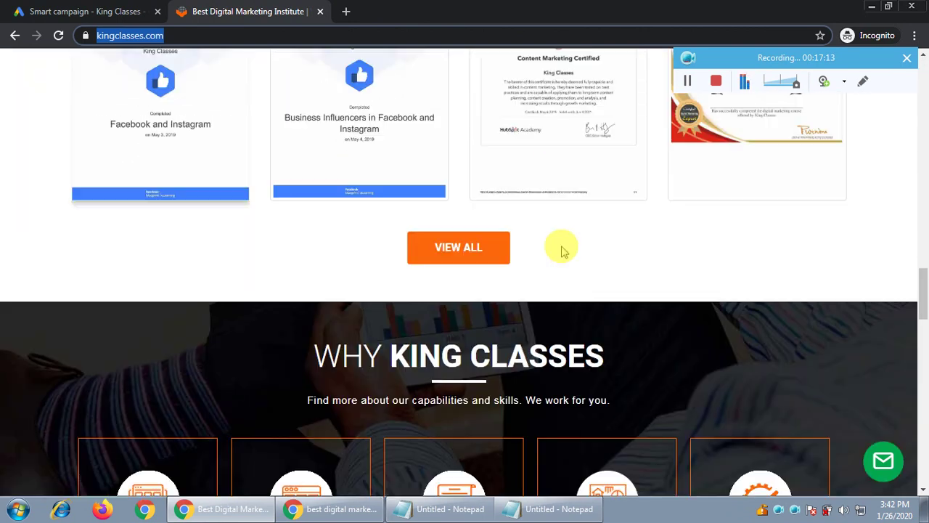
{"action": "scroll", "coordinate": [566, 257], "scroll_direction": "down", "scroll_amount": 6}
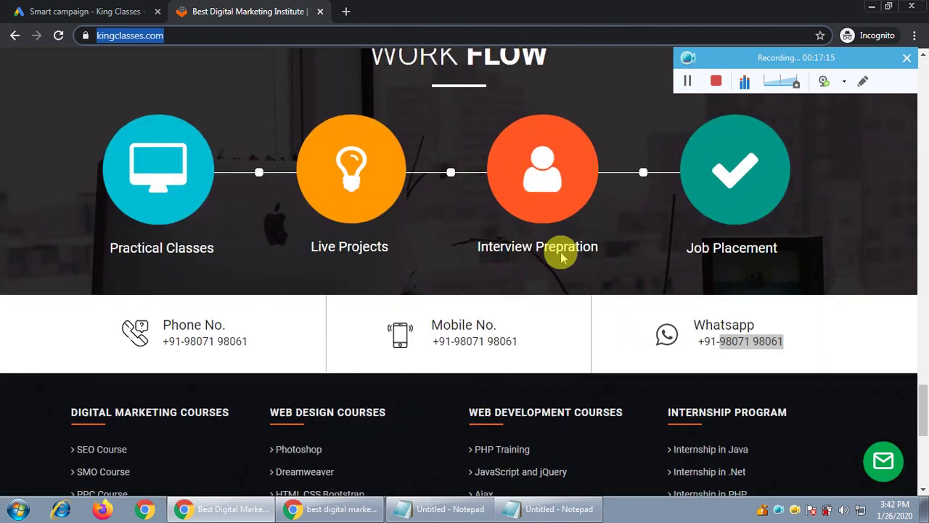
{"action": "scroll", "coordinate": [582, 272], "scroll_direction": "up", "scroll_amount": 3}
{"action": "scroll", "coordinate": [588, 276], "scroll_direction": "down", "scroll_amount": 4}
{"action": "scroll", "coordinate": [592, 280], "scroll_direction": "up", "scroll_amount": 3}
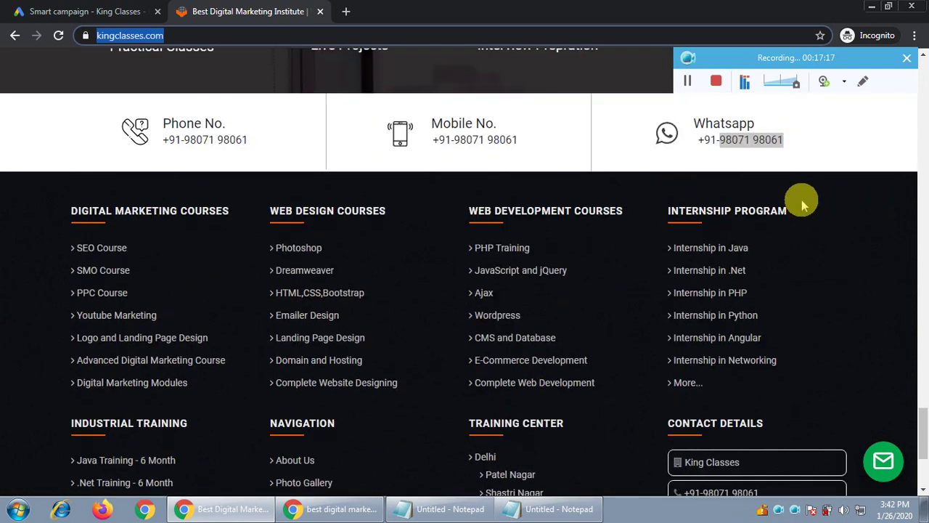
{"action": "left_click", "coordinate": [828, 141]}
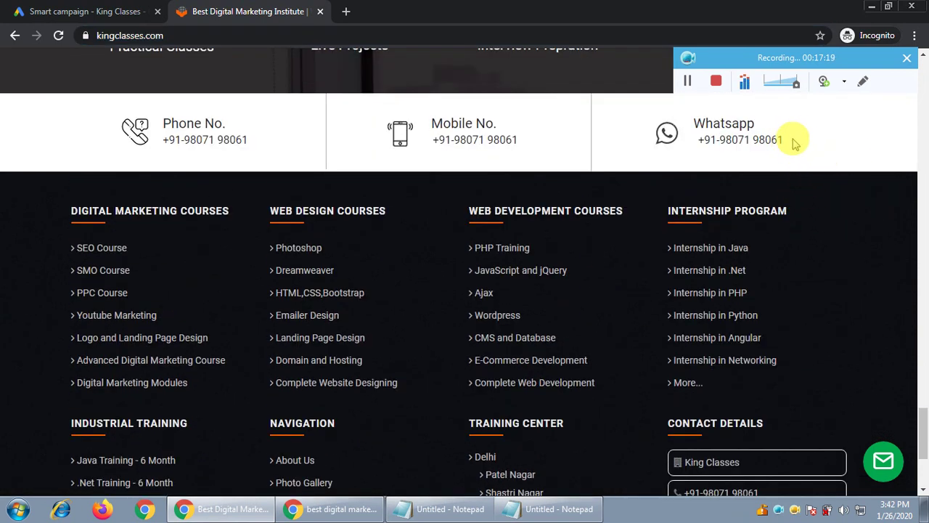
{"action": "left_click_drag", "start_coordinate": [520, 141], "coordinate": [455, 143]}
{"action": "key", "text": "ctrl+c"}
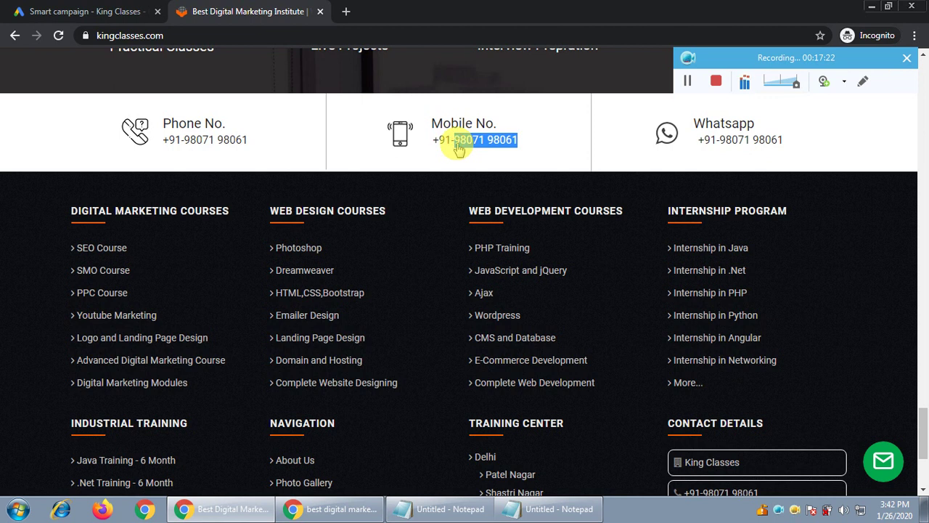
- Paste the copied mobile number as the ad's phone number and continue to the budget settings
{"action": "left_click", "coordinate": [72, 11]}
{"action": "key", "text": "ctrl+v"}
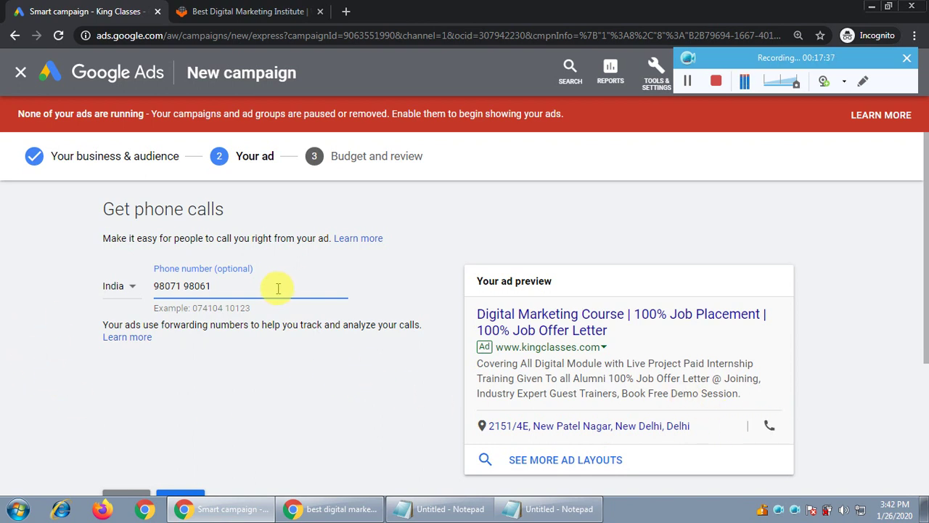
{"action": "scroll", "coordinate": [5, 319], "scroll_direction": "down", "scroll_amount": 1}
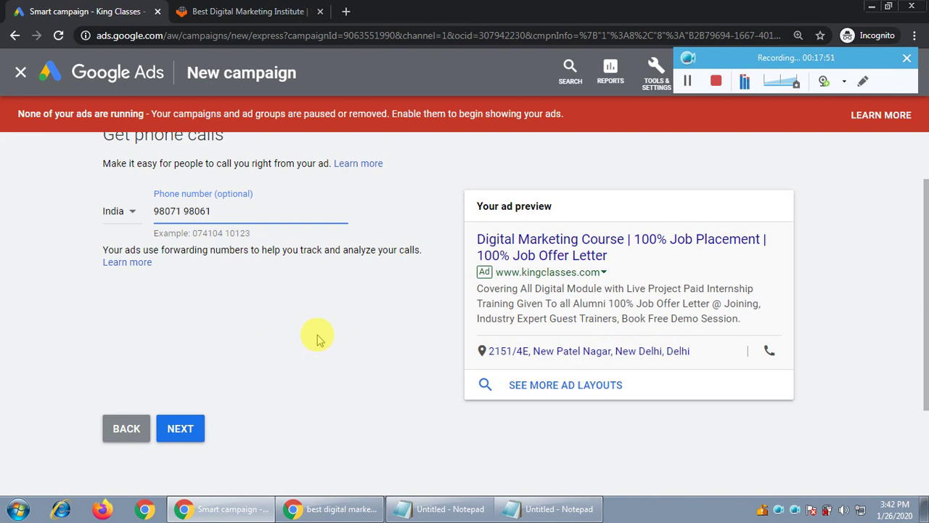
{"action": "left_click", "coordinate": [174, 430]}
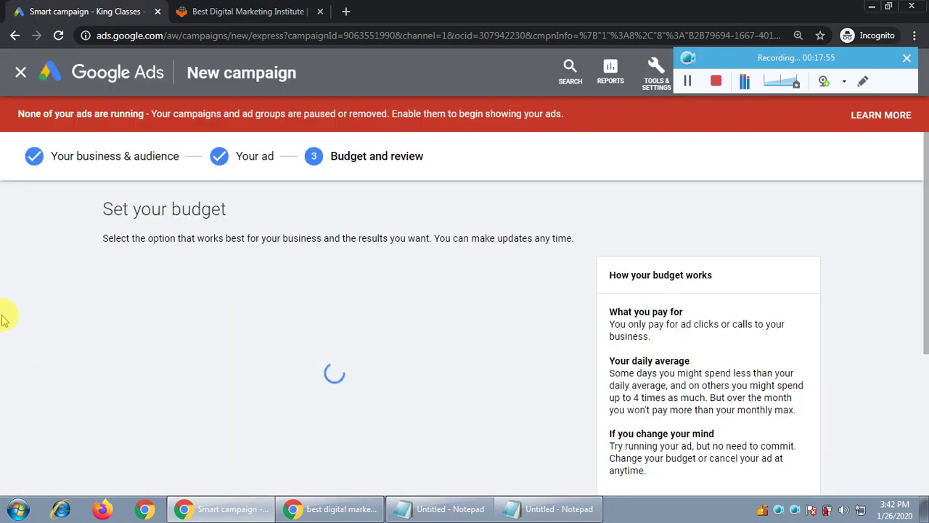
- Enter a custom campaign budget of ₹500 daily average instead of the recommended amounts
{"action": "scroll", "coordinate": [11, 308], "scroll_direction": "down", "scroll_amount": 3}
{"action": "scroll", "coordinate": [15, 307], "scroll_direction": "up", "scroll_amount": 3}
{"action": "scroll", "coordinate": [59, 304], "scroll_direction": "down", "scroll_amount": 1}
{"action": "scroll", "coordinate": [15, 279], "scroll_direction": "down", "scroll_amount": 1}
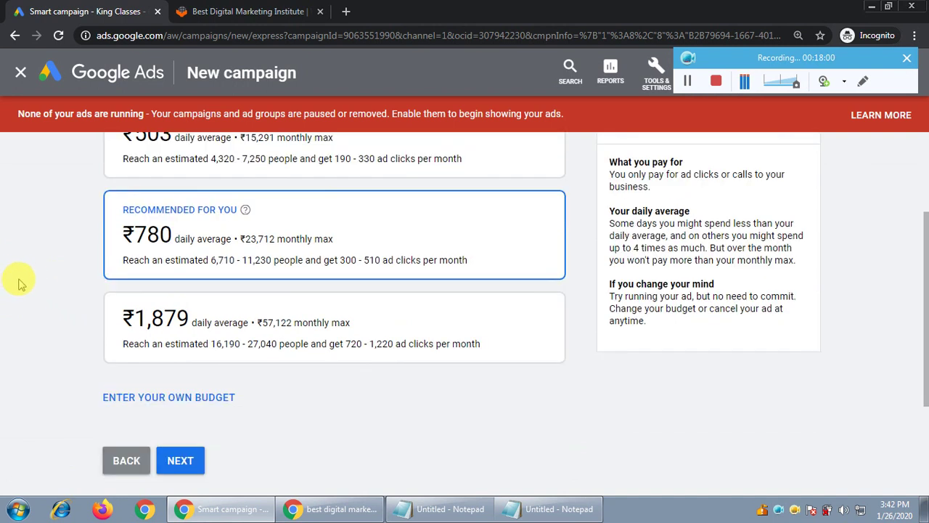
{"action": "left_click", "coordinate": [193, 398]}
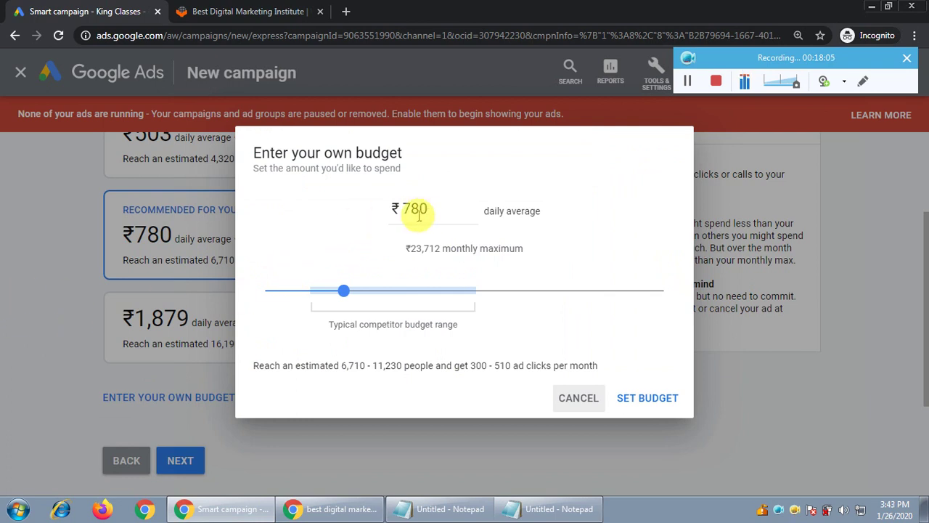
{"action": "double_click", "coordinate": [444, 209]}
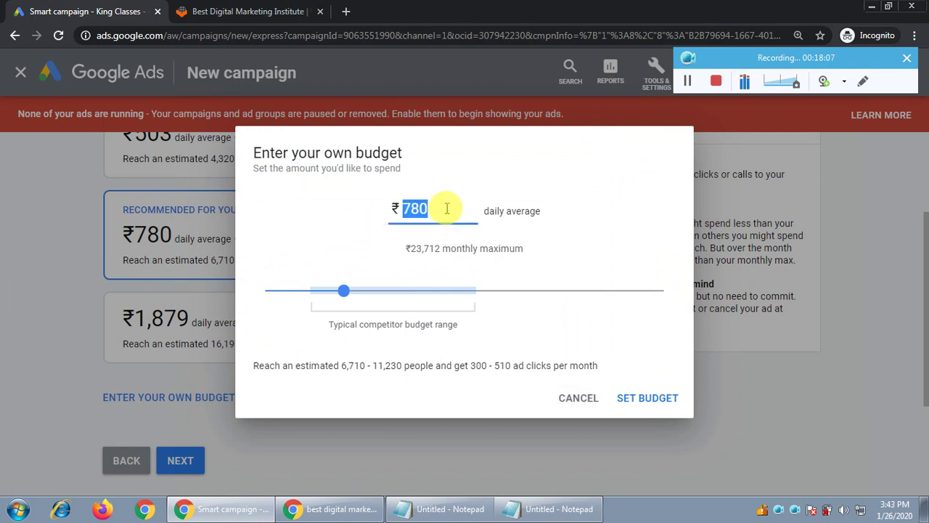
{"action": "type", "text": "500"}
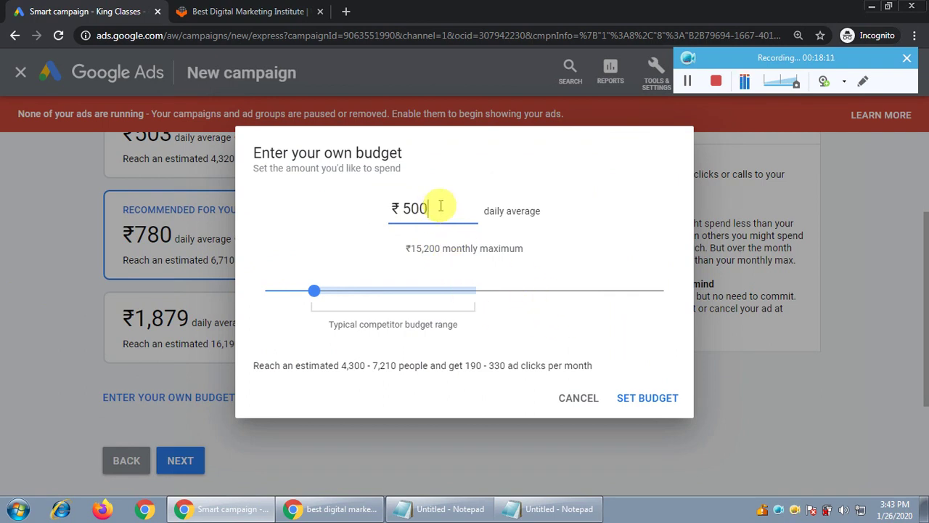
{"action": "left_click", "coordinate": [648, 400]}
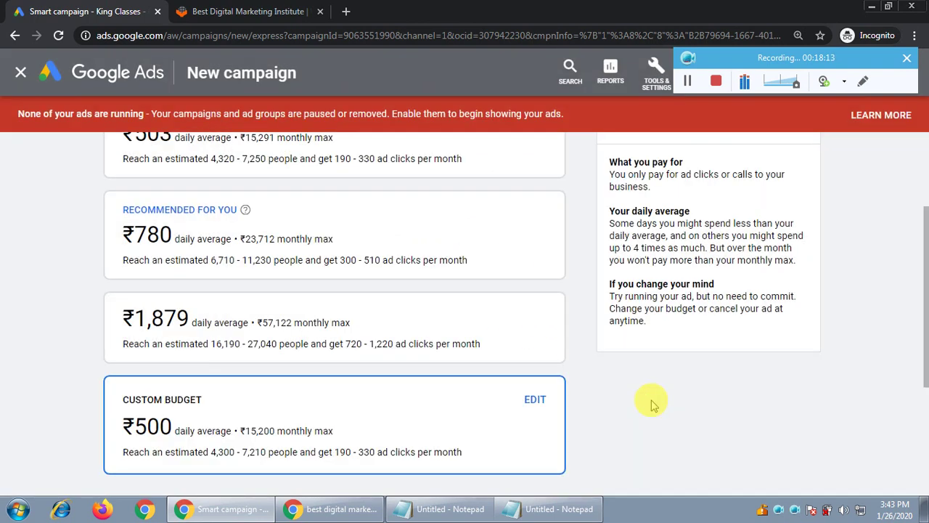
- Change the custom budget to ₹100 daily average and continue to the campaign settings review
{"action": "scroll", "coordinate": [10, 334], "scroll_direction": "down", "scroll_amount": 1}
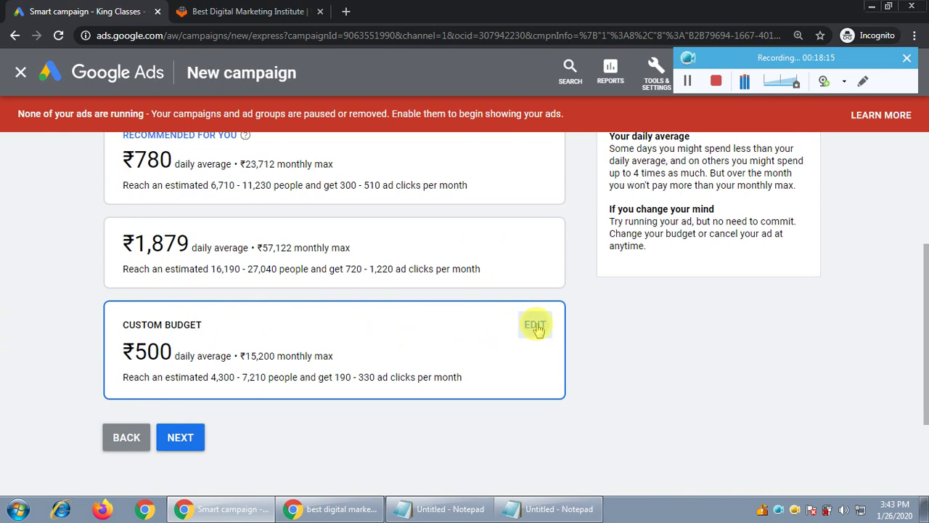
{"action": "left_click", "coordinate": [536, 326]}
{"action": "double_click", "coordinate": [453, 211]}
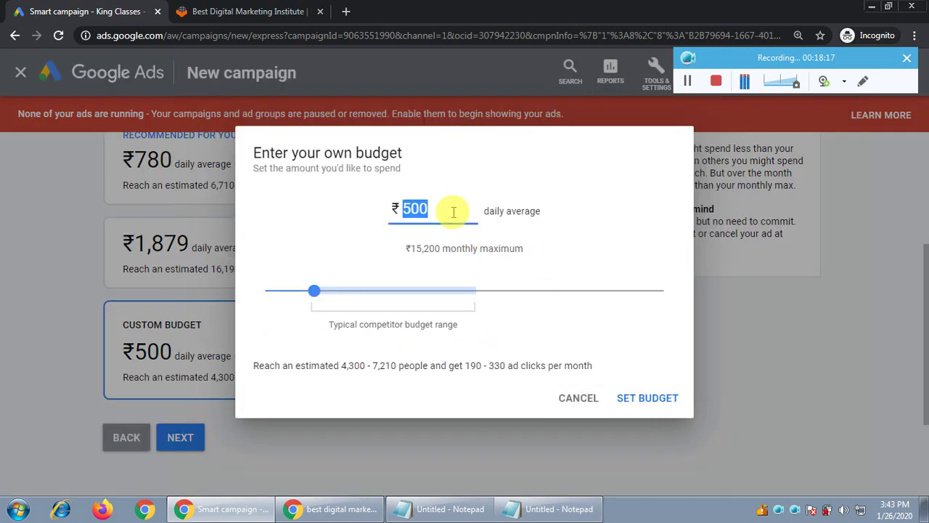
{"action": "type", "text": "10"}
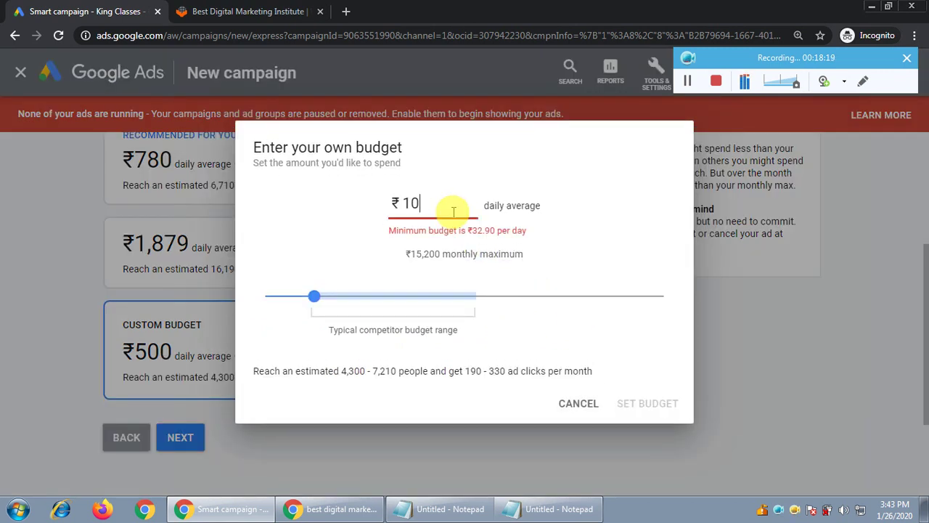
{"action": "type", "text": "0"}
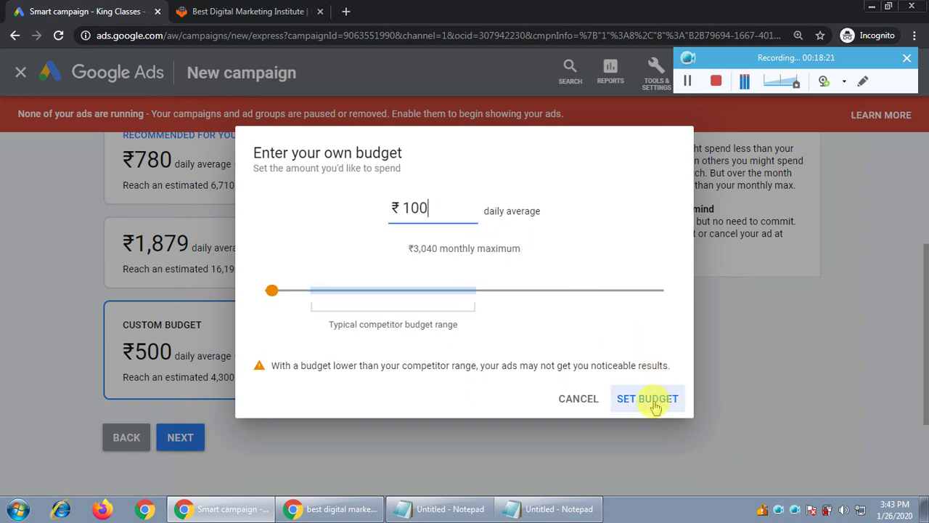
{"action": "left_click", "coordinate": [652, 343]}
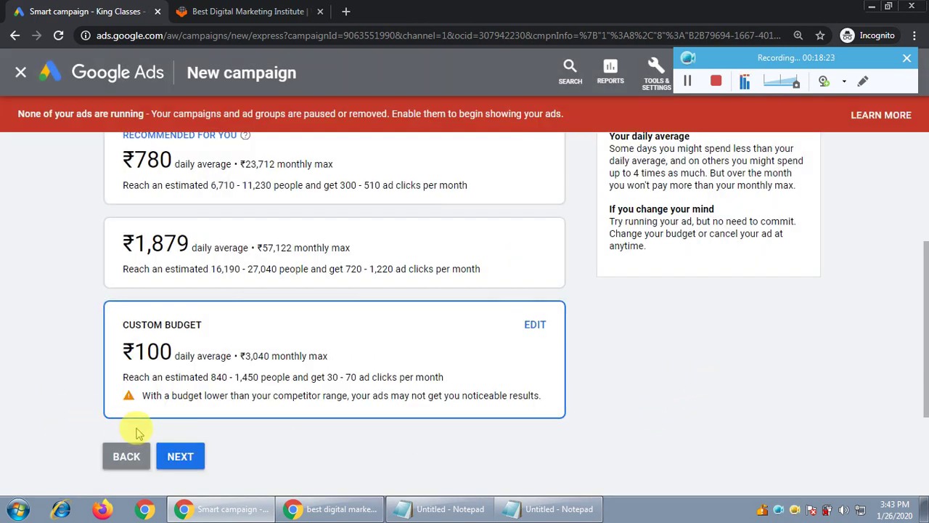
{"action": "left_click", "coordinate": [181, 458]}
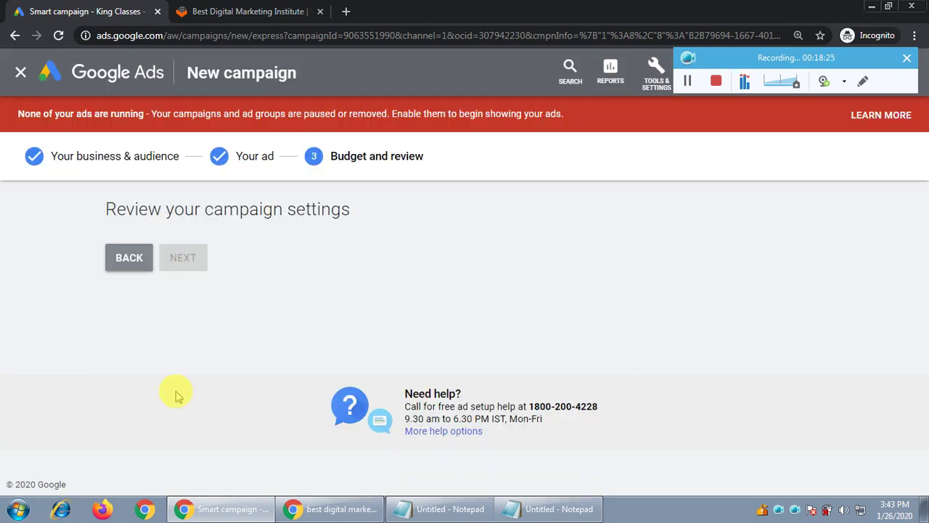
- Rename the campaign as Digital_Marketing_Course followed by an underscore and the person's first name, with underscores between all words
{"action": "scroll", "coordinate": [4, 287], "scroll_direction": "down", "scroll_amount": 2}
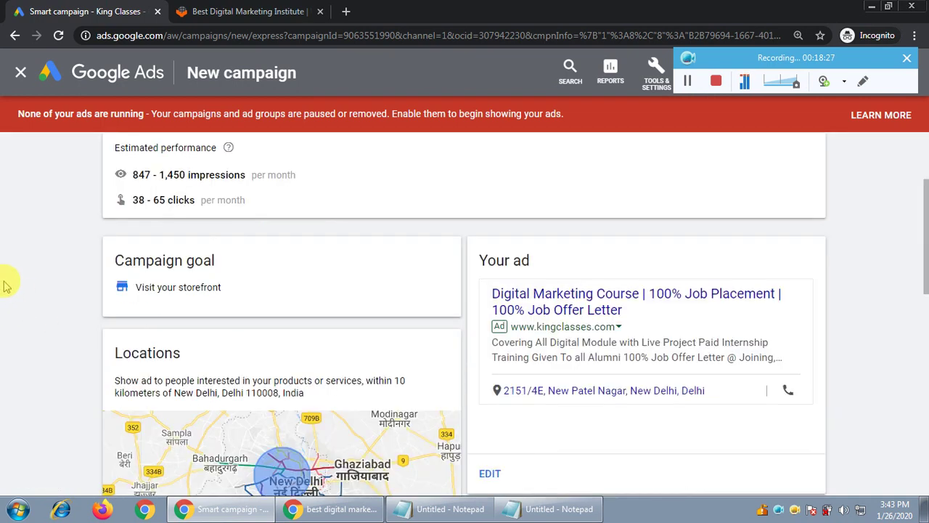
{"action": "scroll", "coordinate": [11, 276], "scroll_direction": "up", "scroll_amount": 2}
{"action": "triple_click", "coordinate": [313, 242]}
{"action": "left_click", "coordinate": [263, 244]}
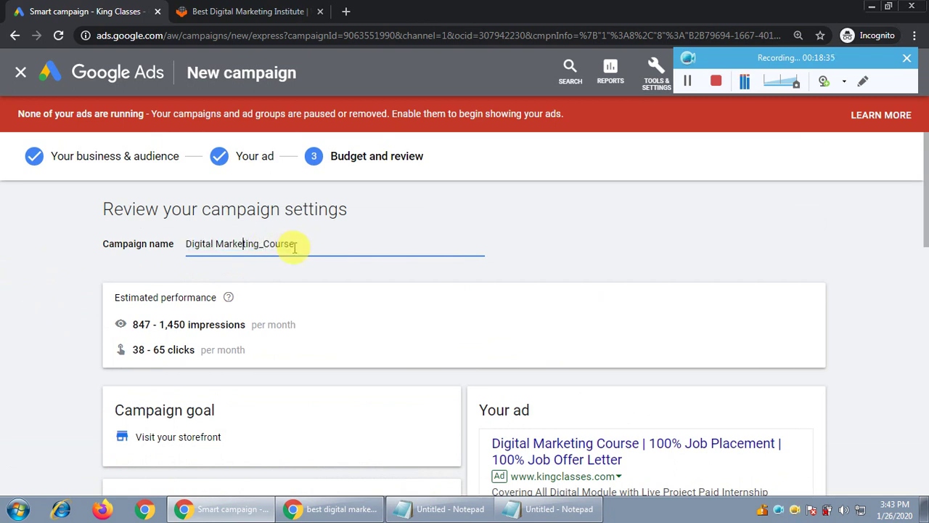
{"action": "key", "text": "BackSpace"}
{"action": "type", "text": "_"}
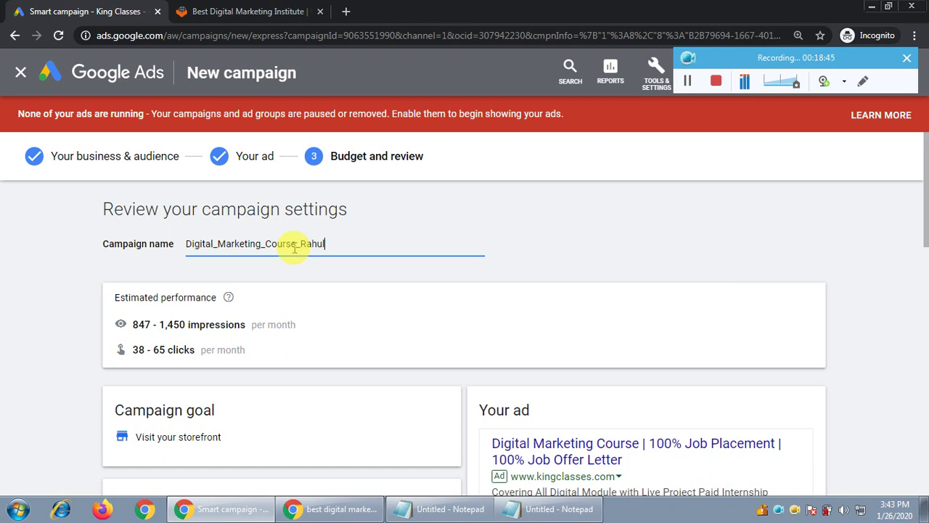
{"action": "left_click", "coordinate": [10, 304]}
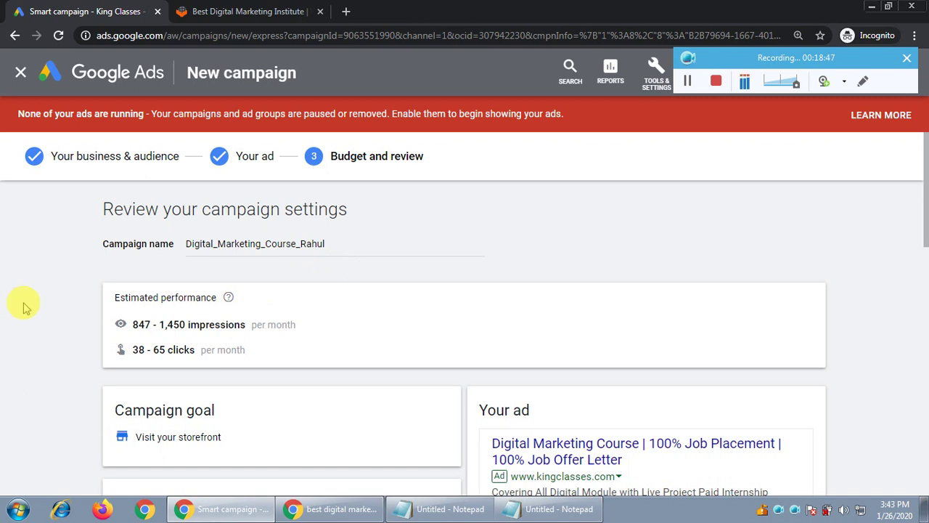
- Review the ad, location, budget and phone call settings, and finish creating the campaign
{"action": "scroll", "coordinate": [7, 315], "scroll_direction": "down", "scroll_amount": 4}
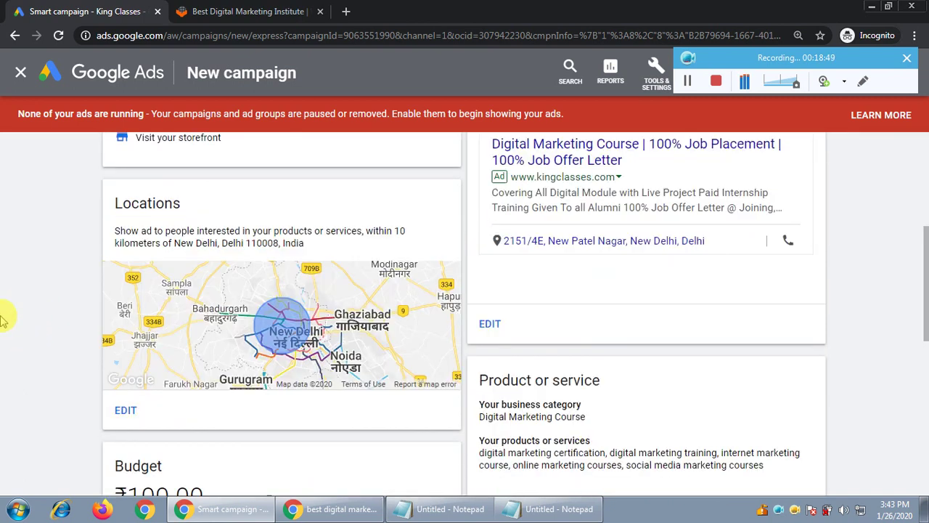
{"action": "scroll", "coordinate": [7, 319], "scroll_direction": "down", "scroll_amount": 5}
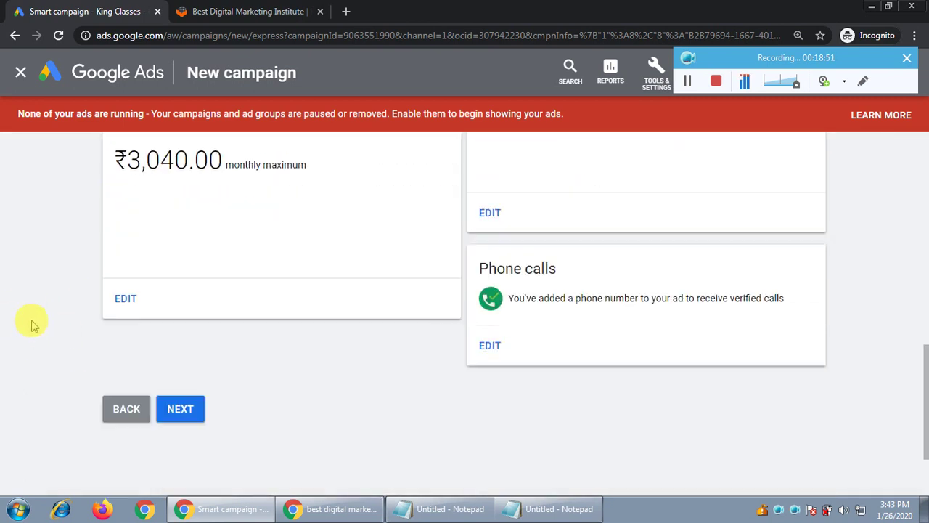
{"action": "scroll", "coordinate": [36, 325], "scroll_direction": "down", "scroll_amount": 1}
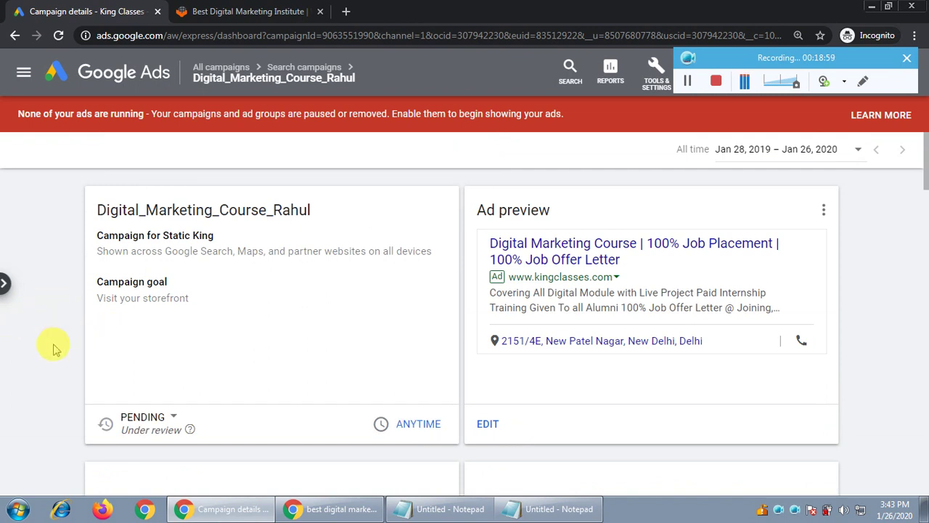
- List the account's Smart campaigns and open the new digital marketing course campaign from there
{"action": "scroll", "coordinate": [49, 341], "scroll_direction": "down", "scroll_amount": 1}
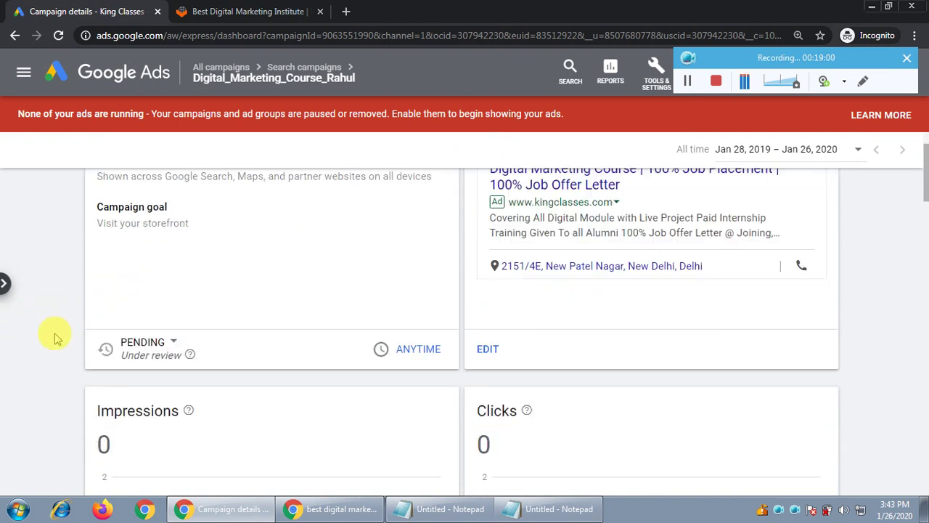
{"action": "left_click", "coordinate": [5, 284]}
{"action": "key", "text": "ctrl+minus"}
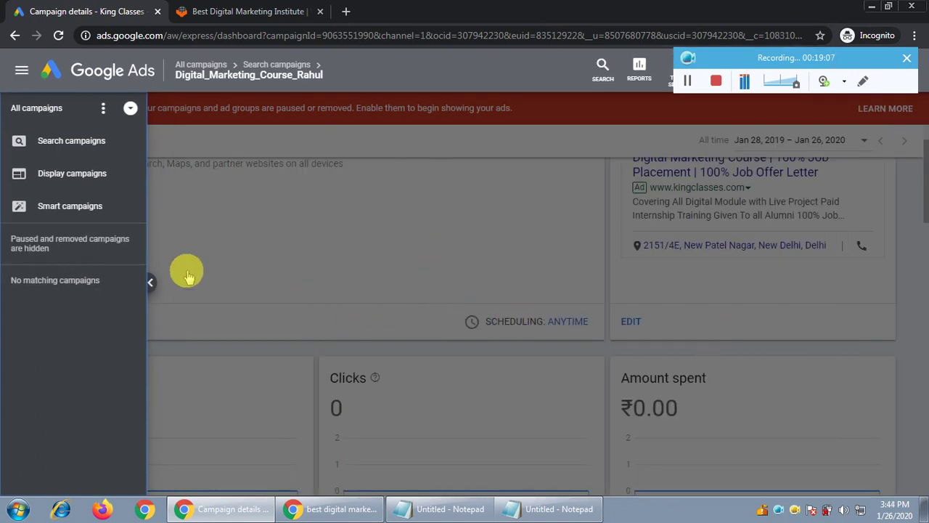
{"action": "key", "text": "ctrl+minus"}
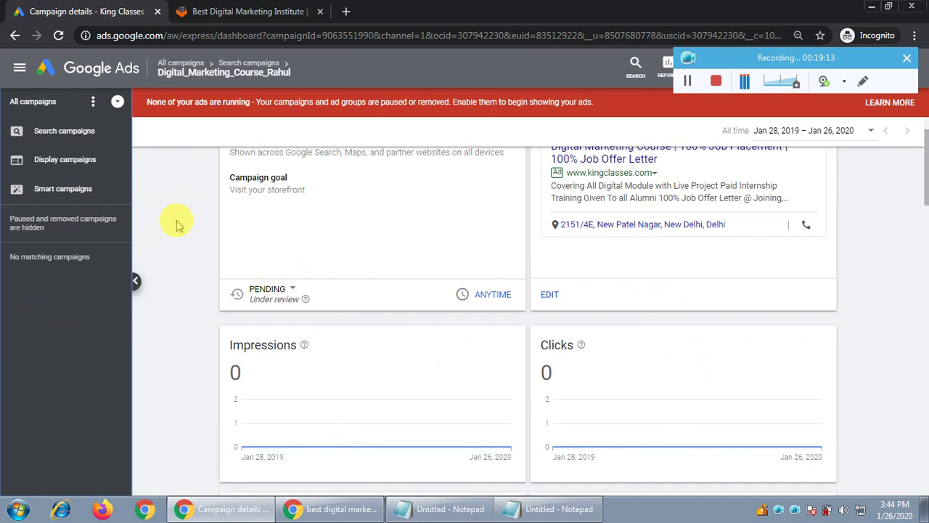
{"action": "key", "text": "ctrl+plus"}
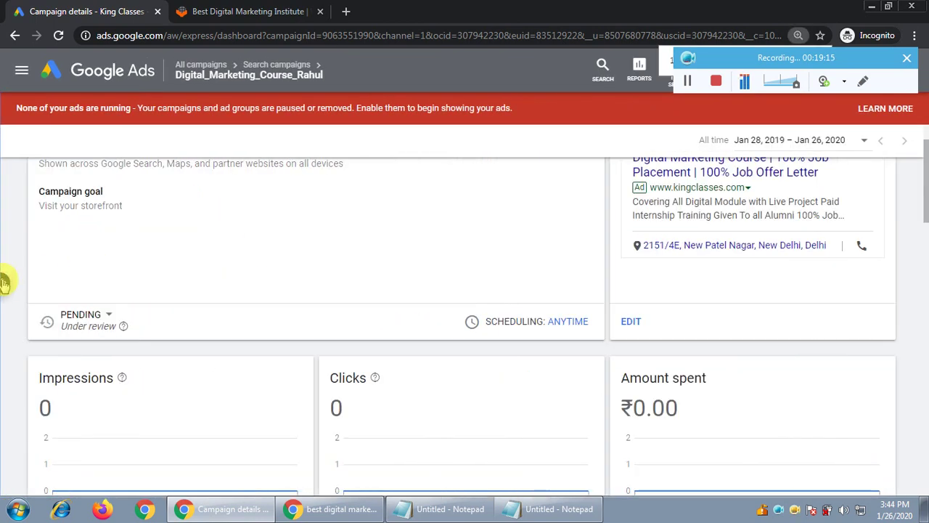
{"action": "mouse_move", "coordinate": [3, 283]}
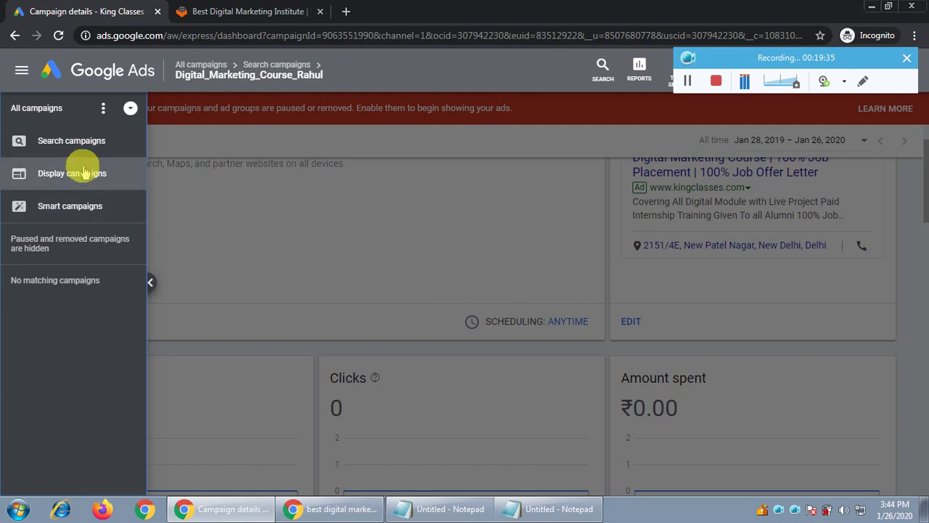
{"action": "left_click", "coordinate": [56, 210]}
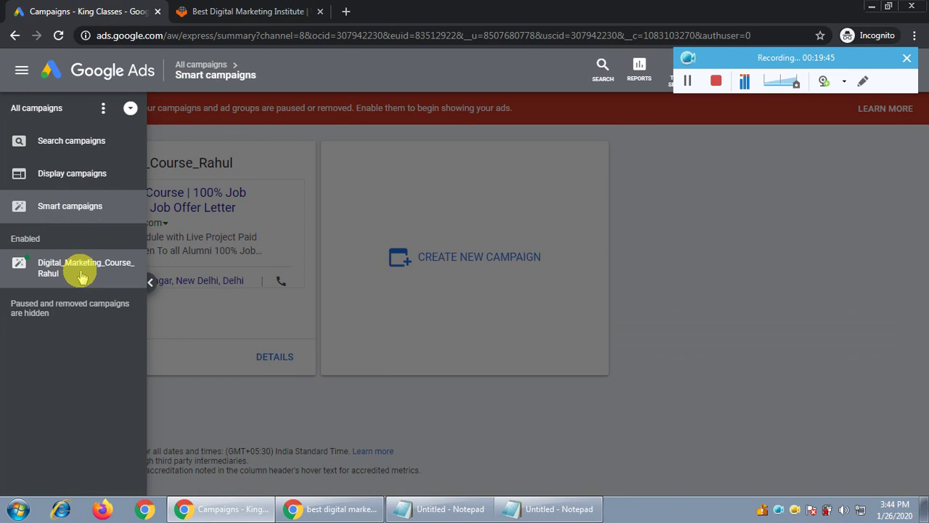
{"action": "key", "text": "ctrl+minus"}
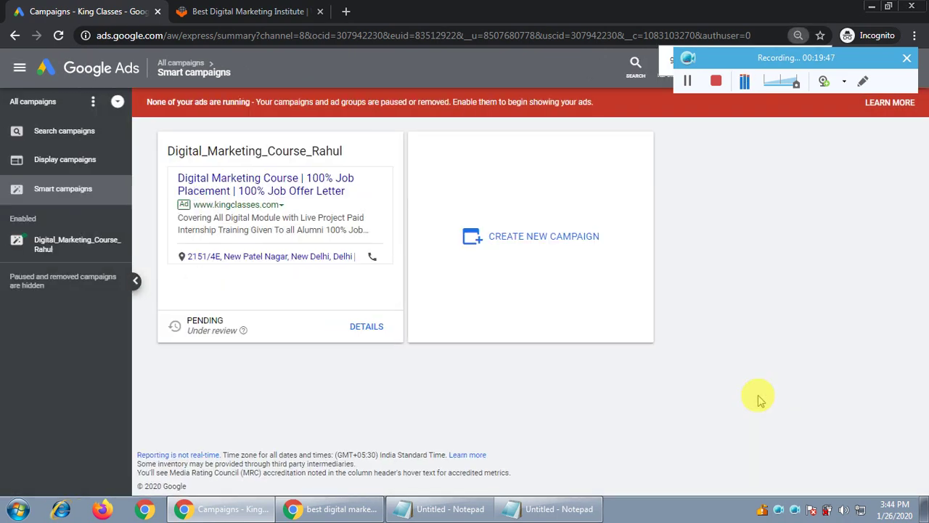
{"action": "left_click", "coordinate": [66, 245]}
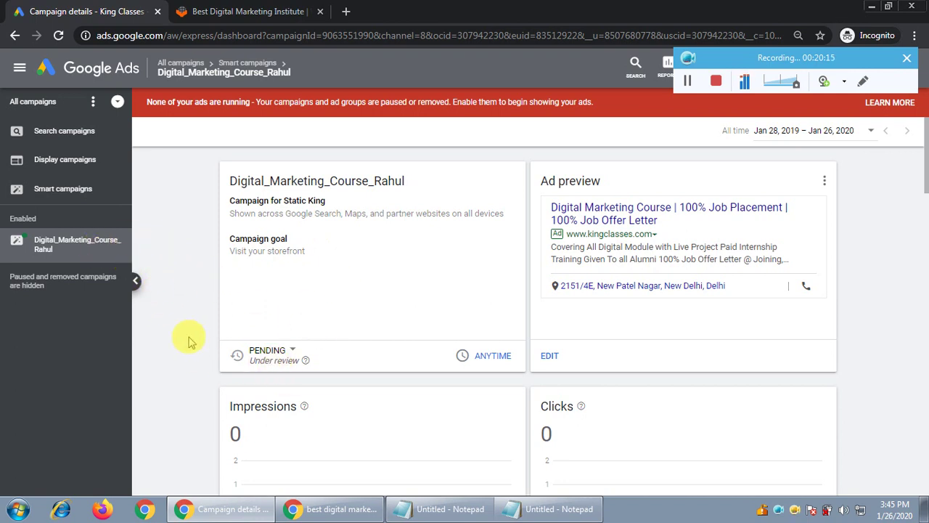
- Look over the campaign overview and show the editing options offered for the ad preview, closing them without choosing any
{"action": "key", "text": "ctrl+plus"}
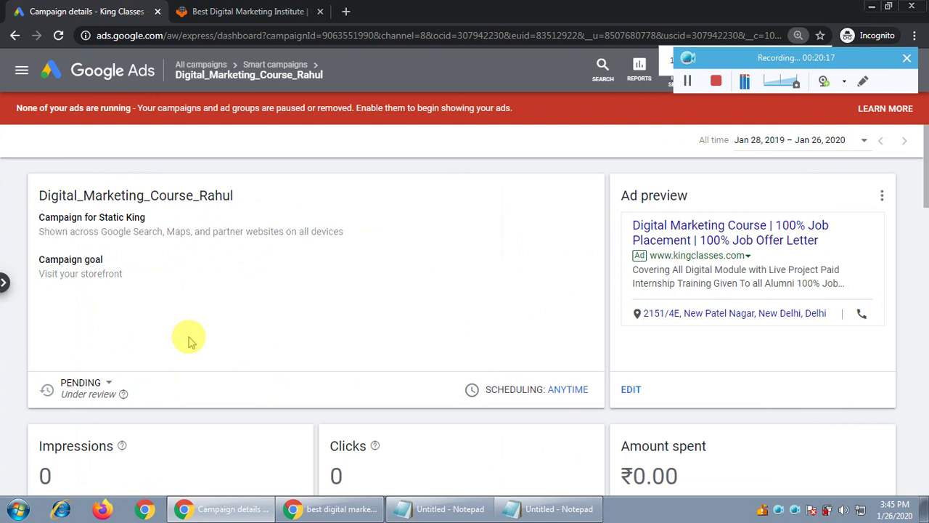
{"action": "scroll", "coordinate": [6, 345], "scroll_direction": "down", "scroll_amount": 2}
{"action": "scroll", "coordinate": [672, 298], "scroll_direction": "up", "scroll_amount": 1}
{"action": "scroll", "coordinate": [647, 323], "scroll_direction": "up", "scroll_amount": 1}
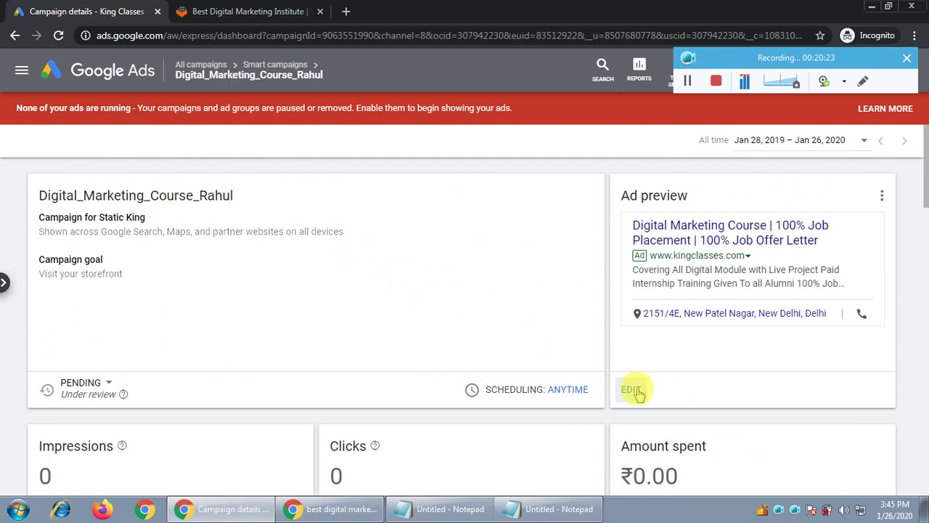
{"action": "left_click", "coordinate": [882, 198]}
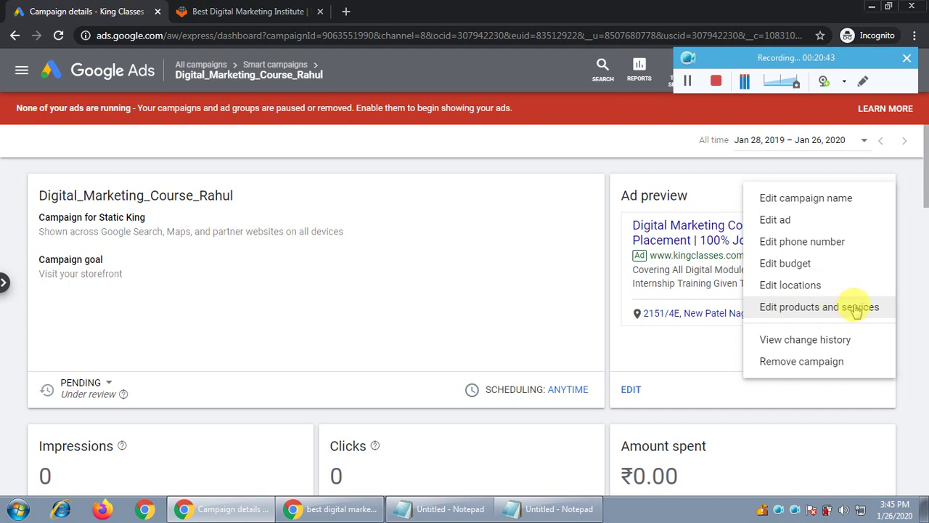
{"action": "left_click", "coordinate": [914, 276]}
- Examine the campaign dashboard's impressions, clicks, amount spent, search phrases, verified calls, Google Analytics, business info and images sections
{"action": "scroll", "coordinate": [338, 346], "scroll_direction": "down", "scroll_amount": 3}
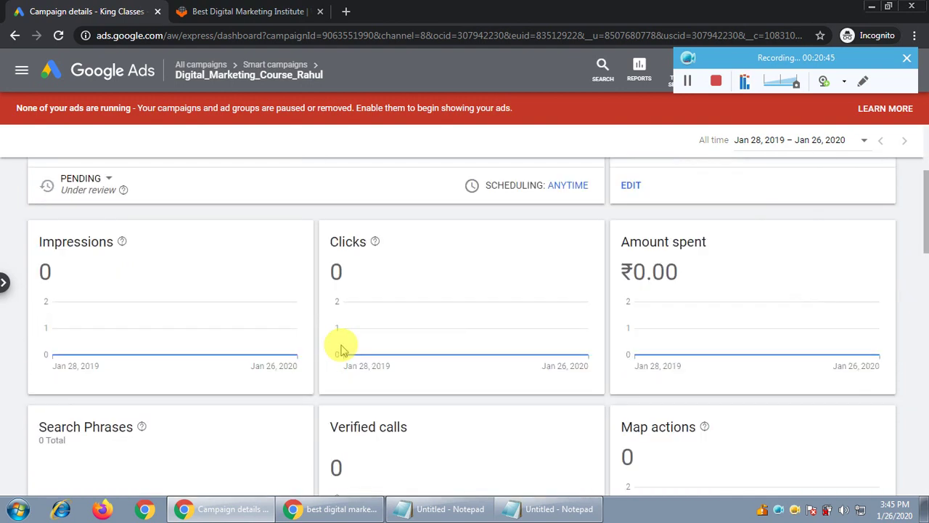
{"action": "scroll", "coordinate": [224, 297], "scroll_direction": "down", "scroll_amount": 2}
{"action": "scroll", "coordinate": [359, 341], "scroll_direction": "up", "scroll_amount": 2}
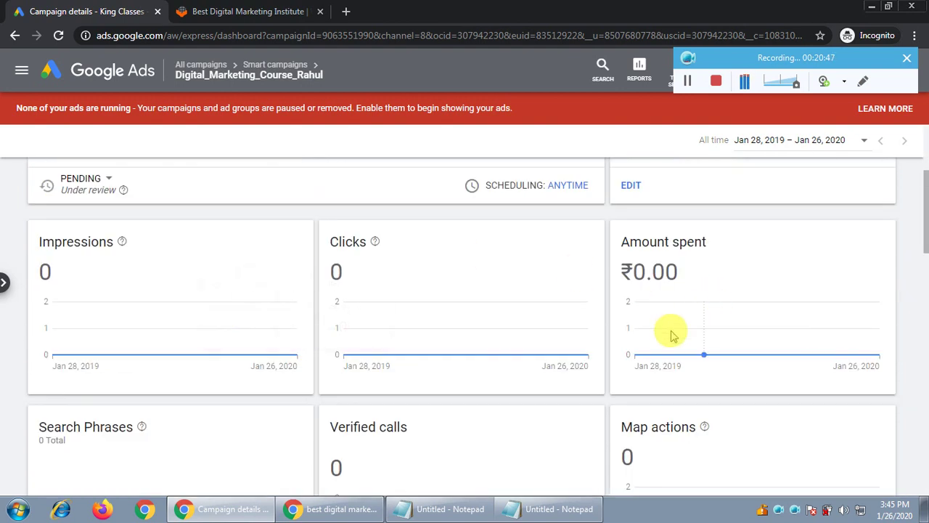
{"action": "scroll", "coordinate": [80, 356], "scroll_direction": "down", "scroll_amount": 1}
{"action": "scroll", "coordinate": [354, 359], "scroll_direction": "up", "scroll_amount": 2}
{"action": "scroll", "coordinate": [353, 361], "scroll_direction": "up", "scroll_amount": 2}
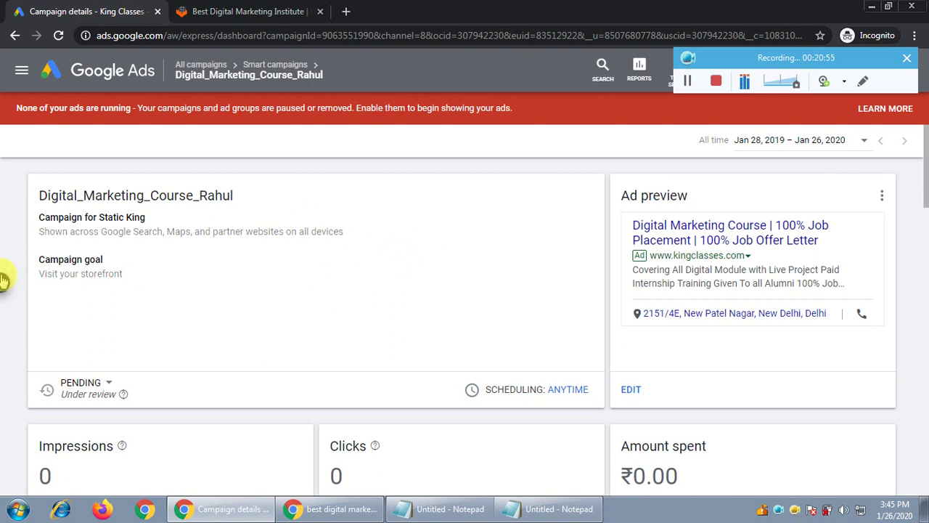
{"action": "scroll", "coordinate": [436, 322], "scroll_direction": "down", "scroll_amount": 4}
{"action": "scroll", "coordinate": [265, 331], "scroll_direction": "down", "scroll_amount": 5}
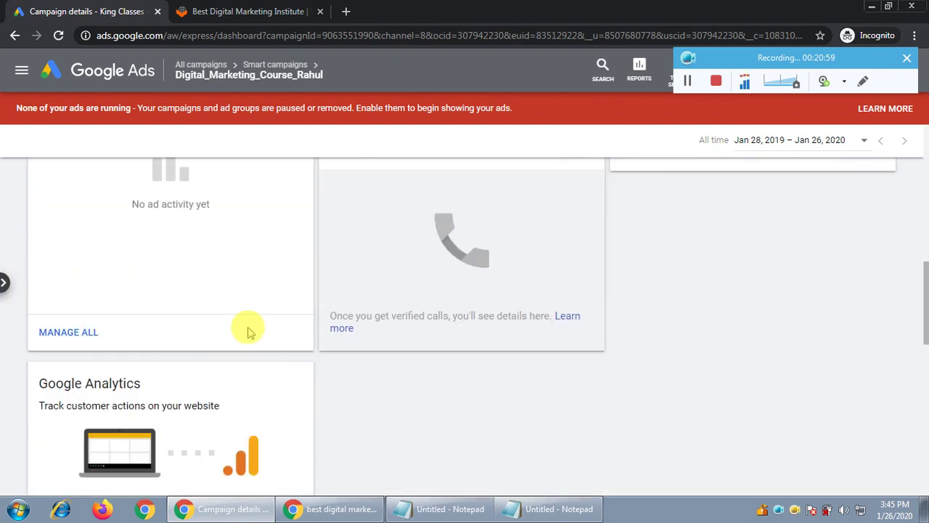
{"action": "scroll", "coordinate": [249, 332], "scroll_direction": "down", "scroll_amount": 4}
{"action": "scroll", "coordinate": [249, 332], "scroll_direction": "down", "scroll_amount": 3}
{"action": "scroll", "coordinate": [240, 334], "scroll_direction": "down", "scroll_amount": 3}
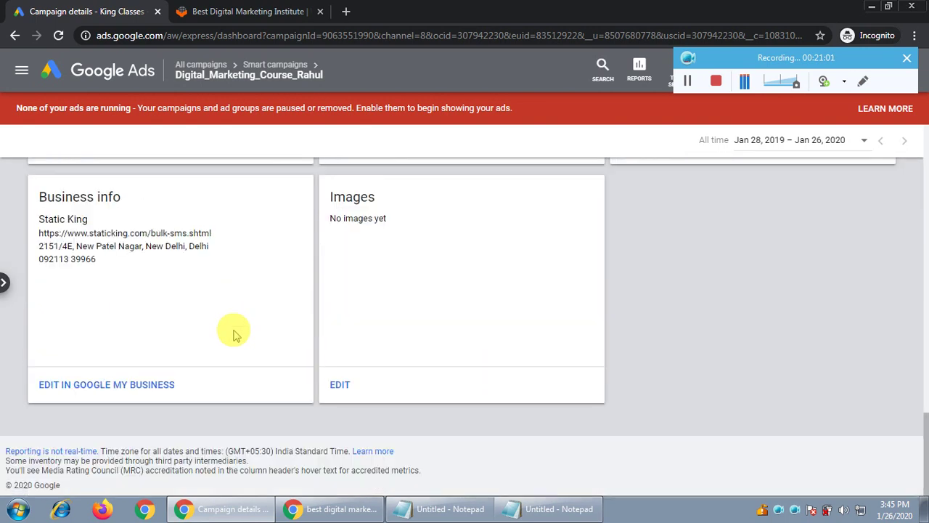
{"action": "scroll", "coordinate": [236, 334], "scroll_direction": "up", "scroll_amount": 15}
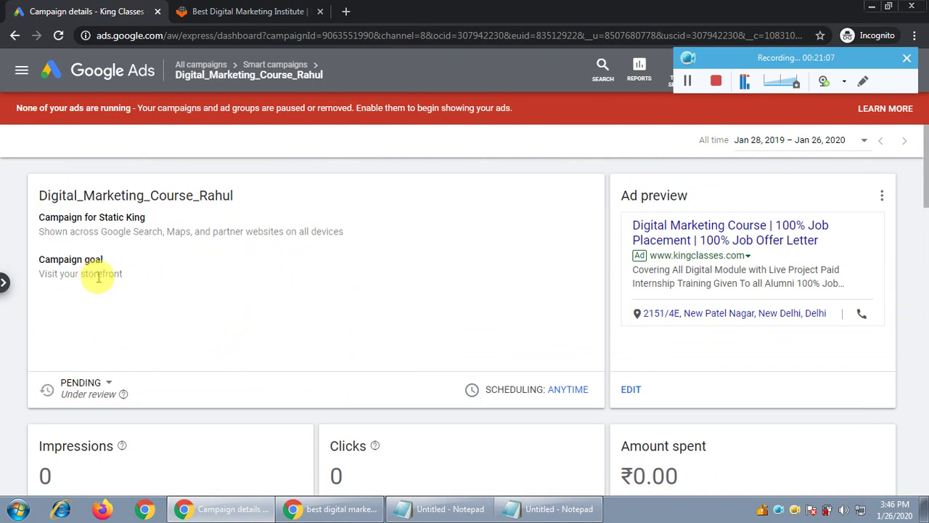
- Switch to the YouTube channel page in the other browser window and look through its playlists and uploaded videos
{"action": "left_click", "coordinate": [333, 509]}
{"action": "left_click", "coordinate": [394, 11]}
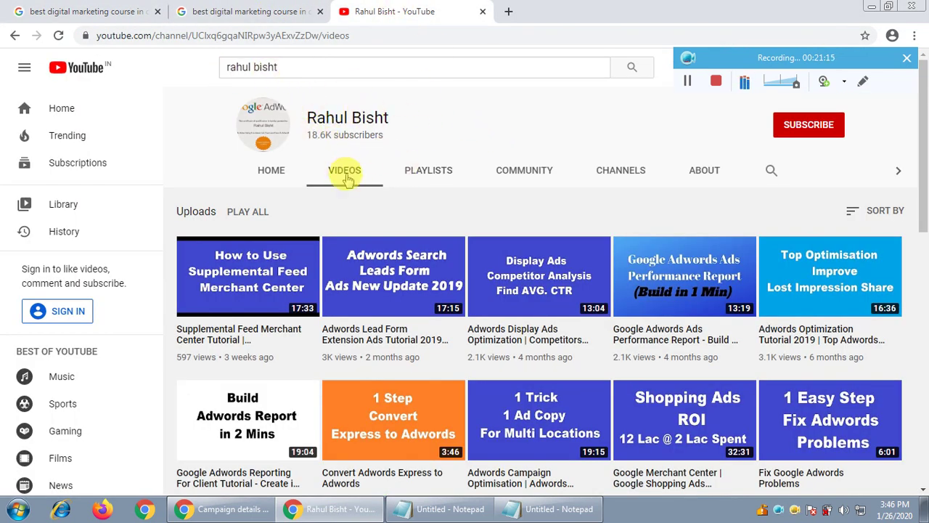
{"action": "mouse_move", "coordinate": [244, 357]}
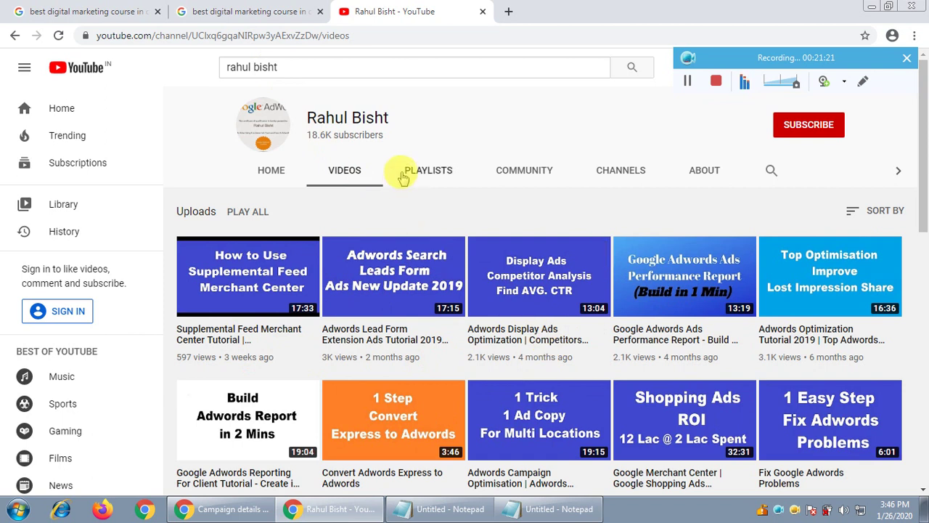
{"action": "left_click", "coordinate": [439, 176]}
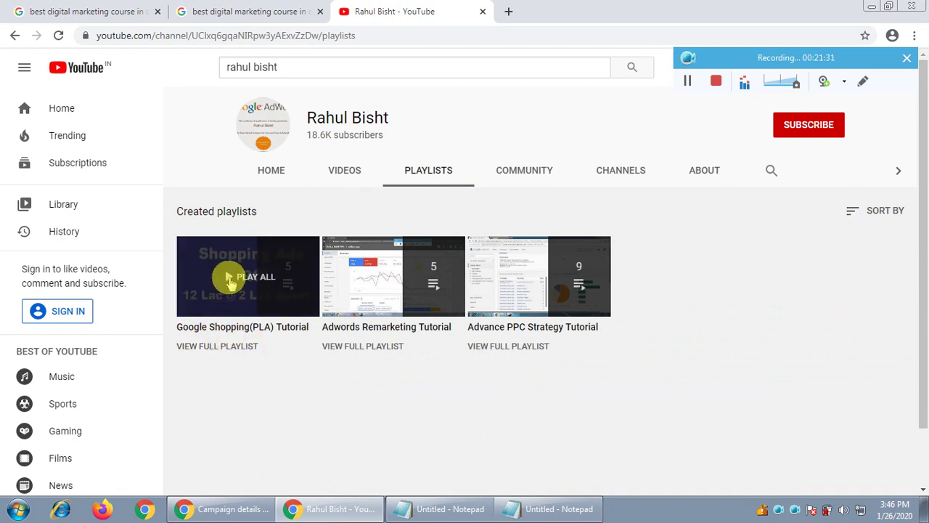
{"action": "left_click", "coordinate": [345, 173]}
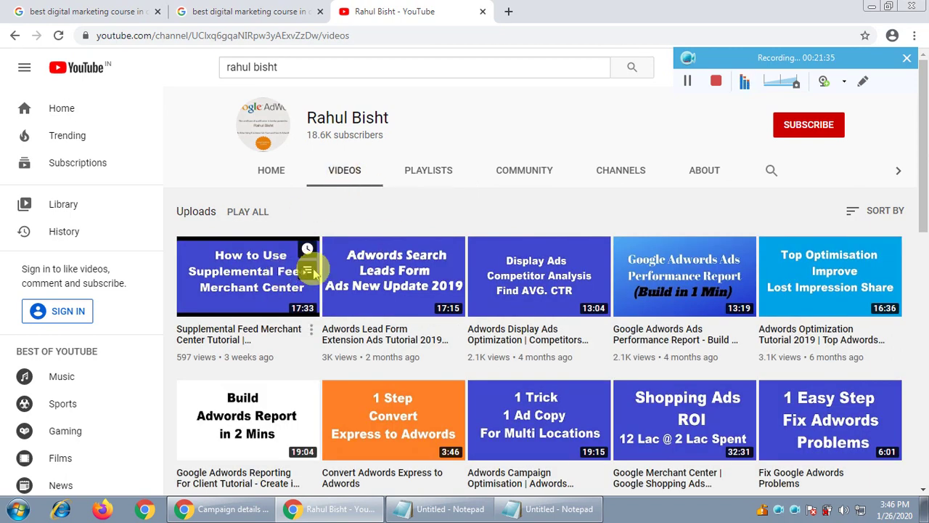
{"action": "scroll", "coordinate": [481, 375], "scroll_direction": "down", "scroll_amount": 6}
{"action": "scroll", "coordinate": [486, 377], "scroll_direction": "up", "scroll_amount": 5}
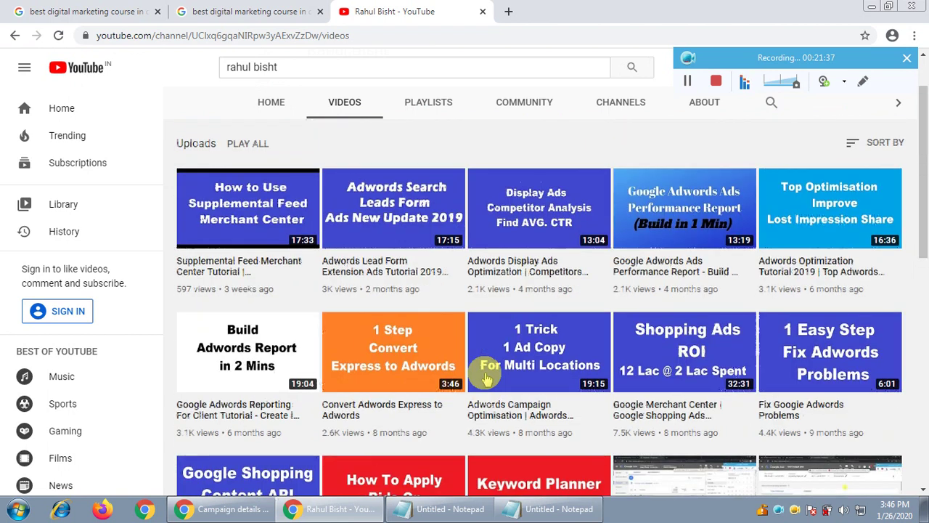
{"action": "scroll", "coordinate": [486, 378], "scroll_direction": "up", "scroll_amount": 1}
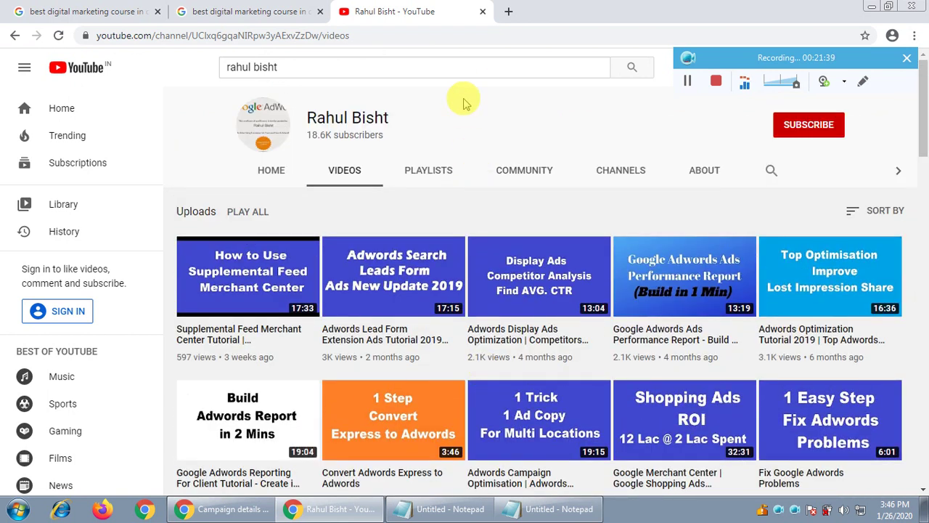
{"action": "left_click", "coordinate": [221, 509]}
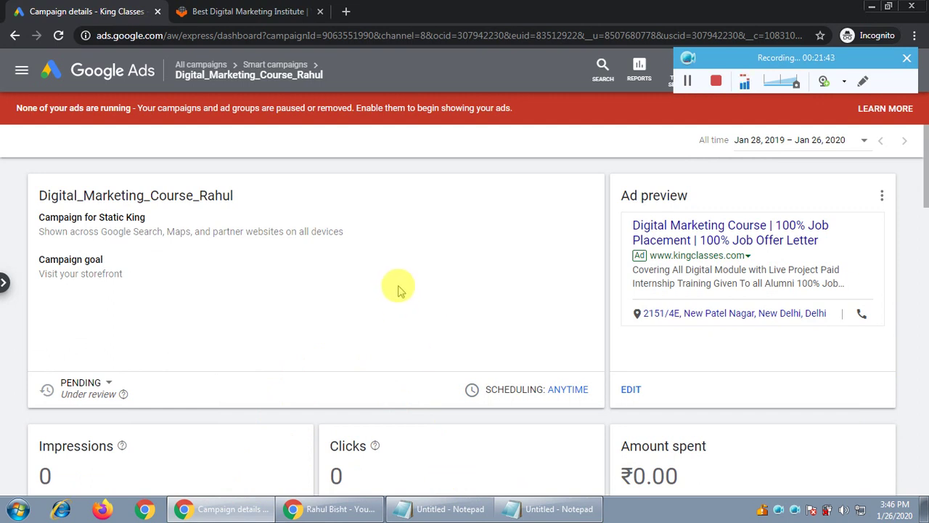
{"action": "left_click", "coordinate": [439, 509]}
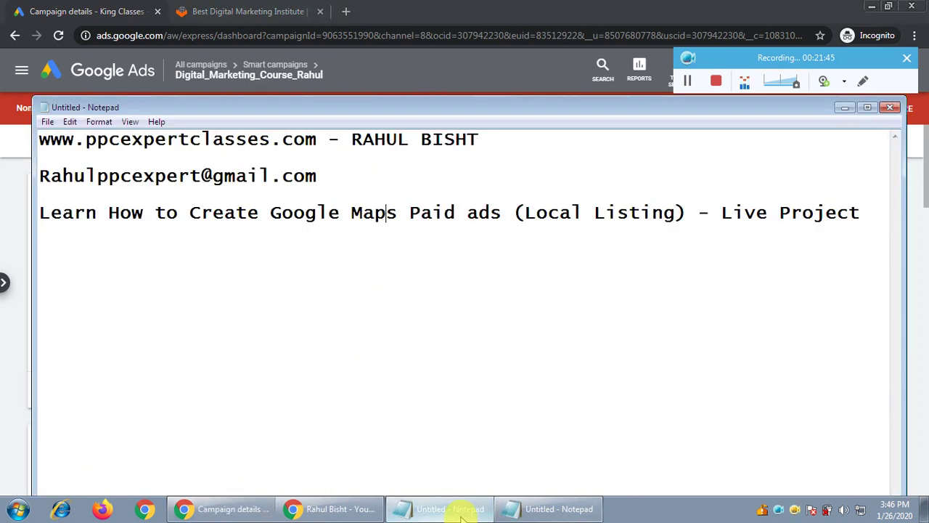
{"action": "left_click", "coordinate": [154, 176]}
{"action": "double_click", "coordinate": [155, 176]}
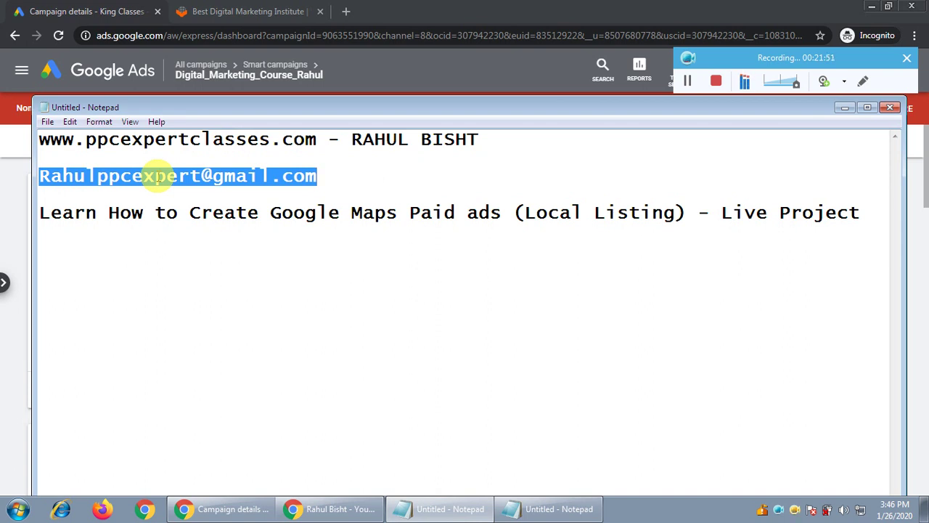
{"action": "double_click", "coordinate": [140, 138]}
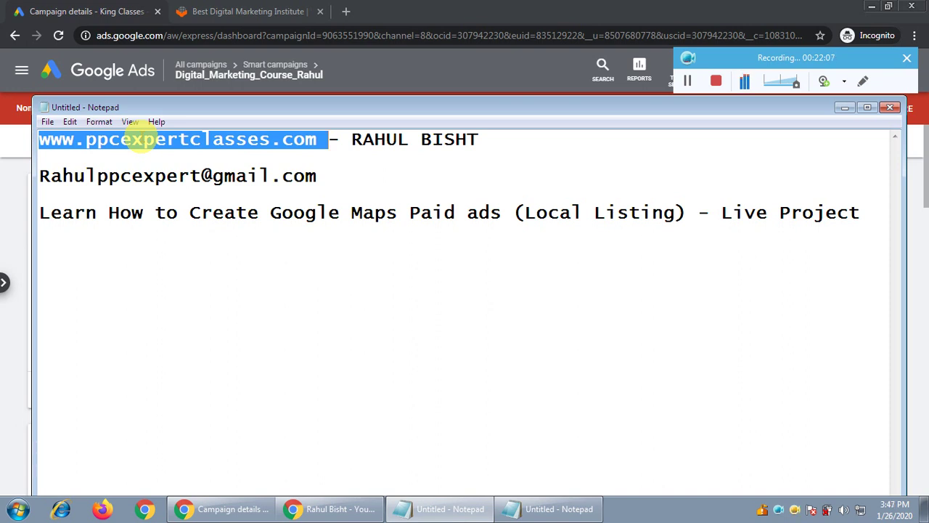
{"action": "left_click", "coordinate": [220, 175]}
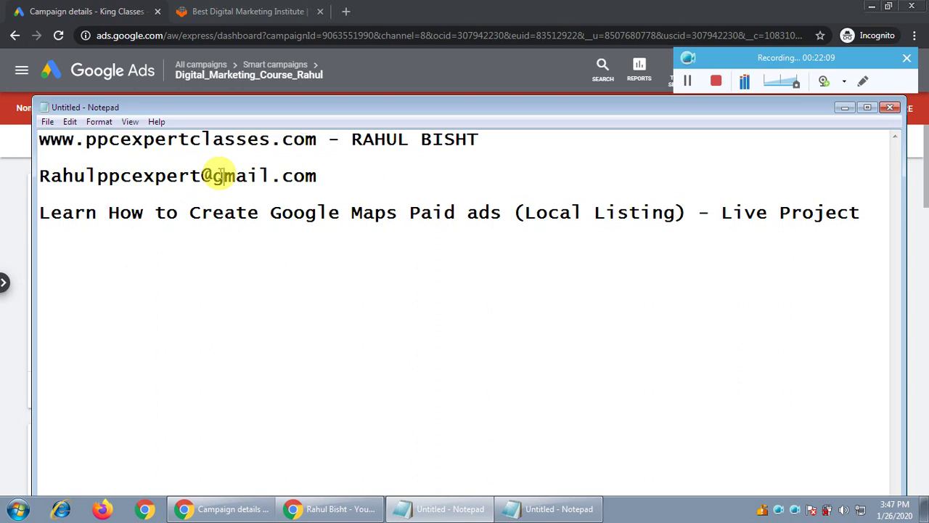